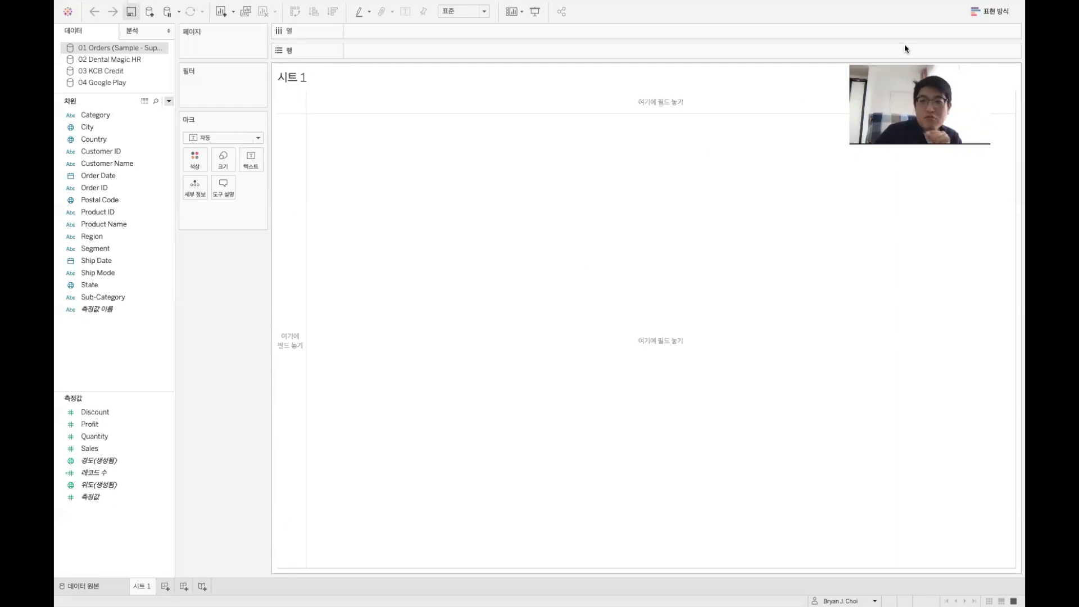
# Show the Show Me (표현 방식) list of chart types for the empty sheet.
pyautogui.click(997, 15)
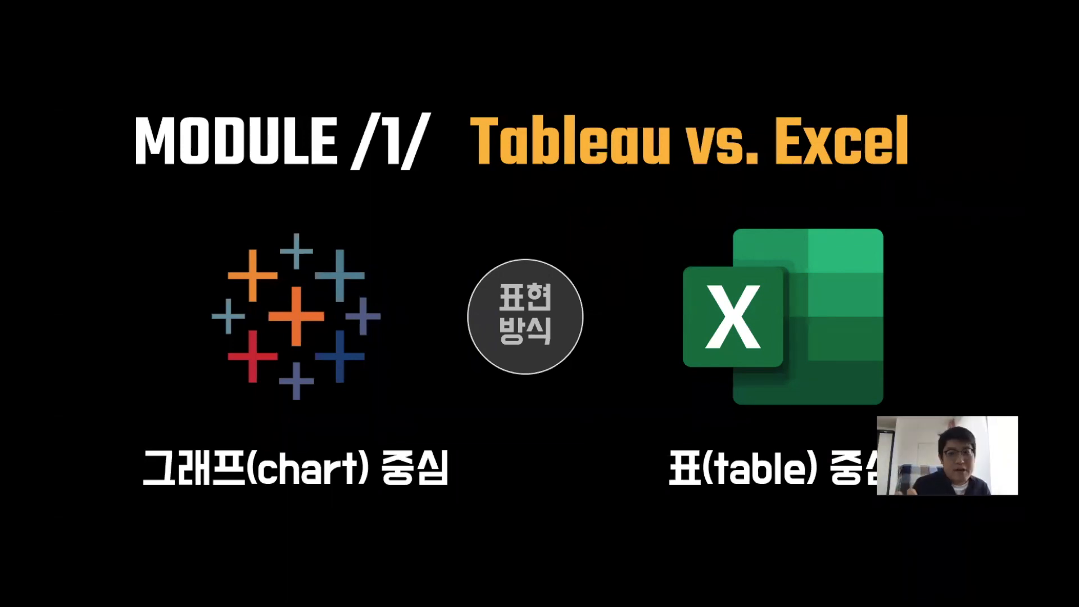
pyautogui.press('Right')
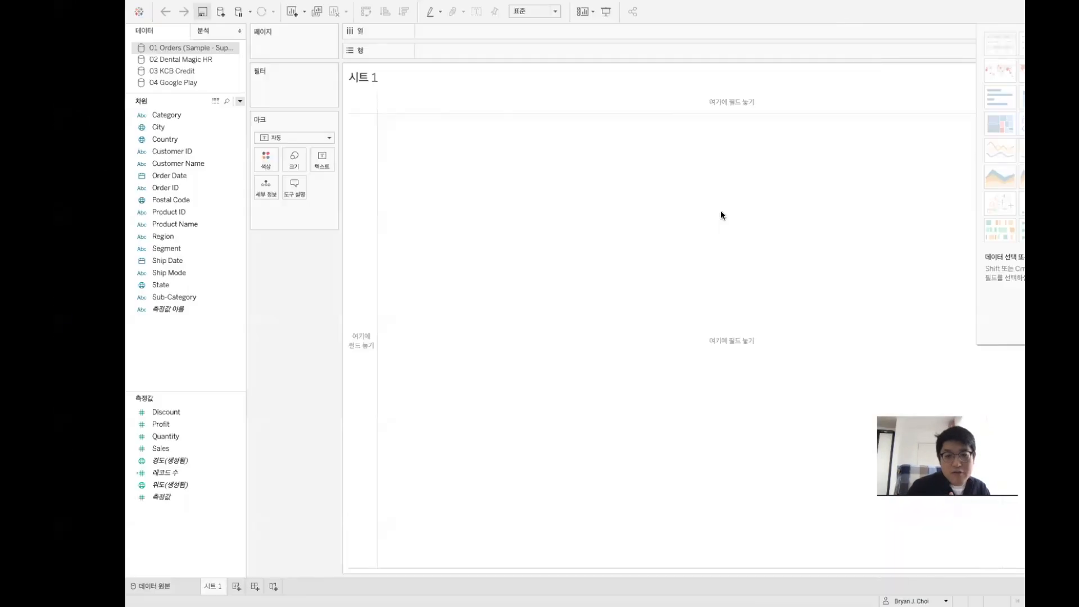
# Switch to the Superstore workbook in Excel and open the first Postal Code value in the Orders sheet for editing, leaving it without changes.
pyautogui.hotkey('ctrl', 'Right')
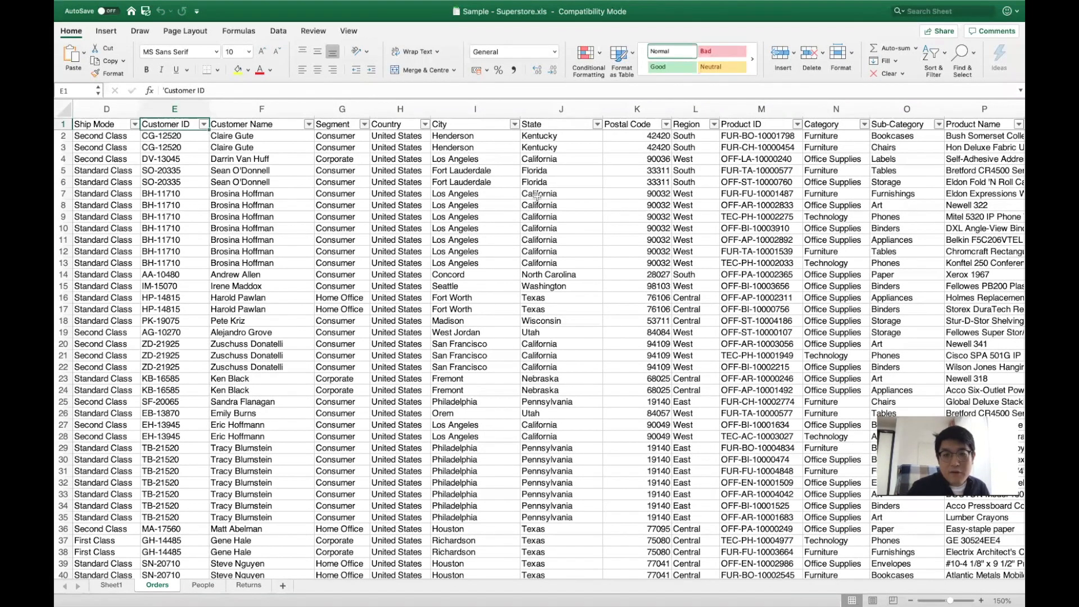
pyautogui.click(658, 143)
pyautogui.click(659, 133)
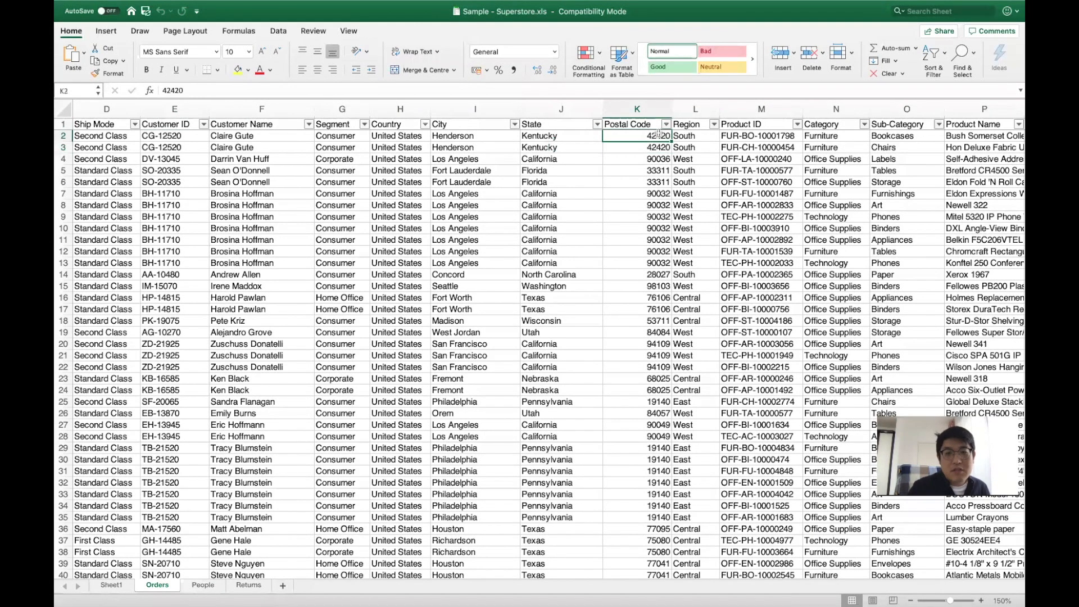
pyautogui.doubleClick(658, 133)
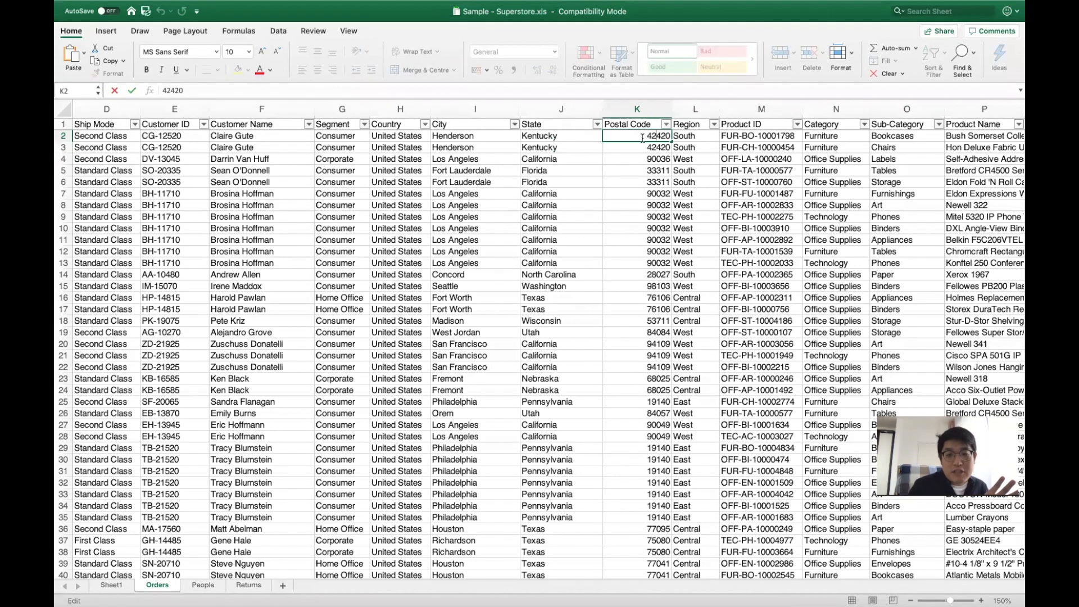
pyautogui.click(633, 170)
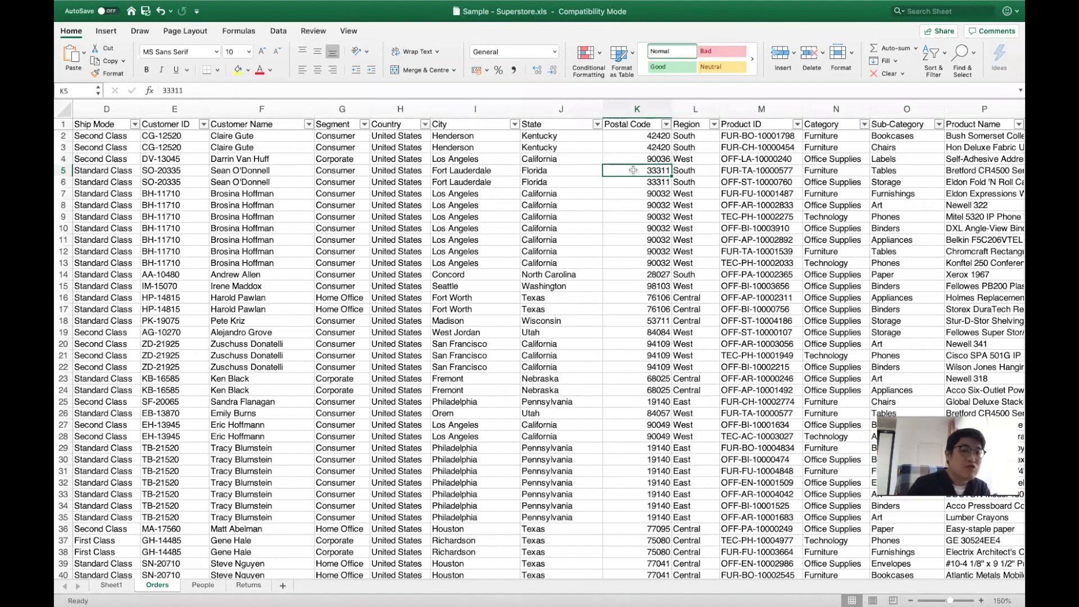
pyautogui.hscroll(-4, 633, 171)
pyautogui.hotkey('ctrl', 'Left')
pyautogui.hotkey('ctrl', 'Left')
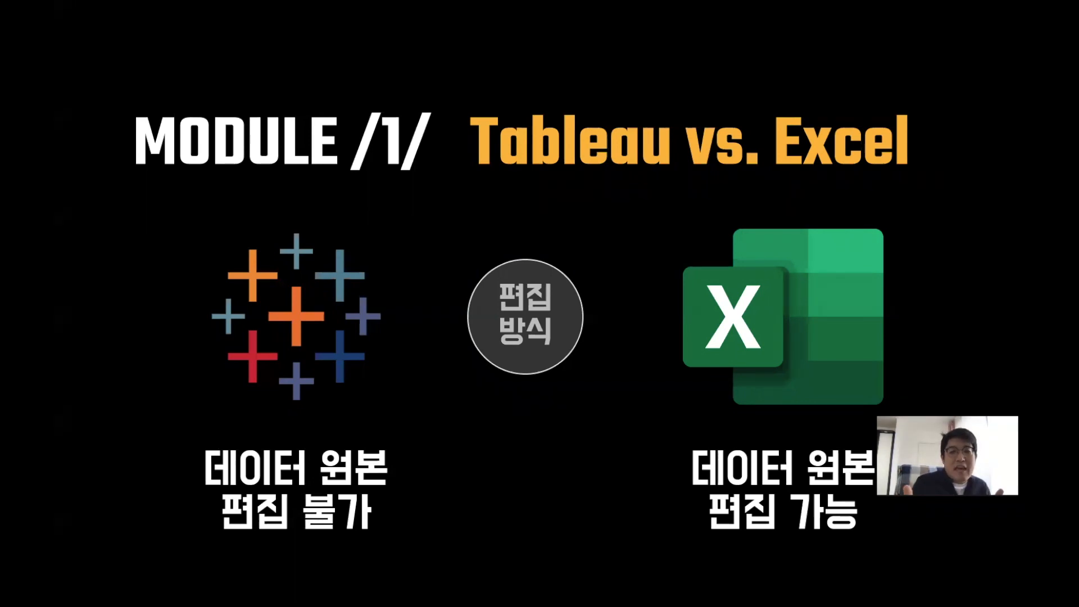
# Switch to Tableau, try out the Category dimension as rows in the empty sheet, and remove it again.
pyautogui.hotkey('ctrl', 'Right')
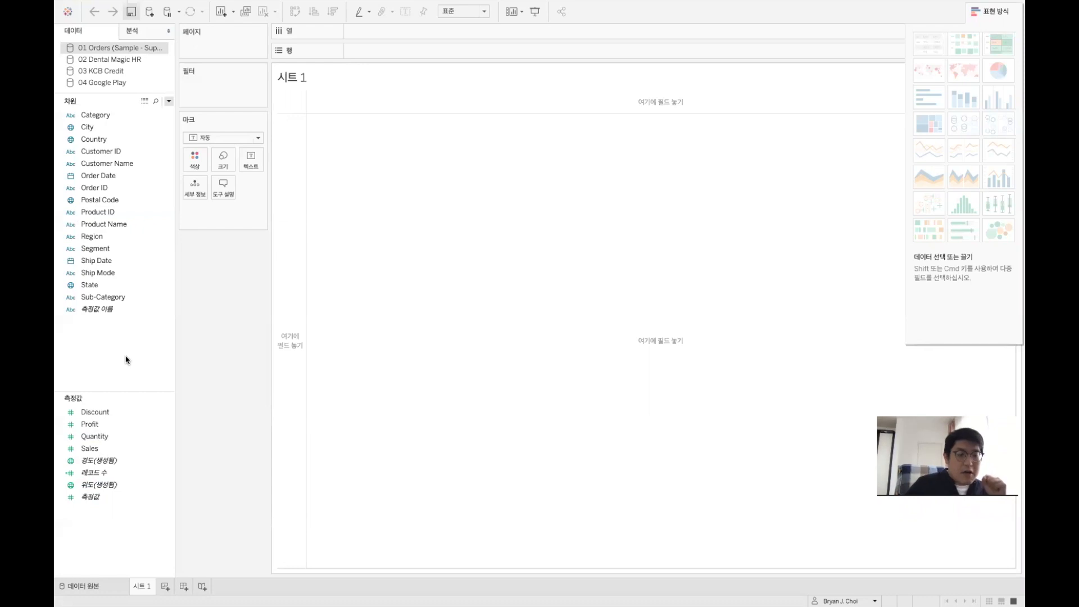
pyautogui.moveTo(112, 114); pyautogui.dragTo(423, 300)
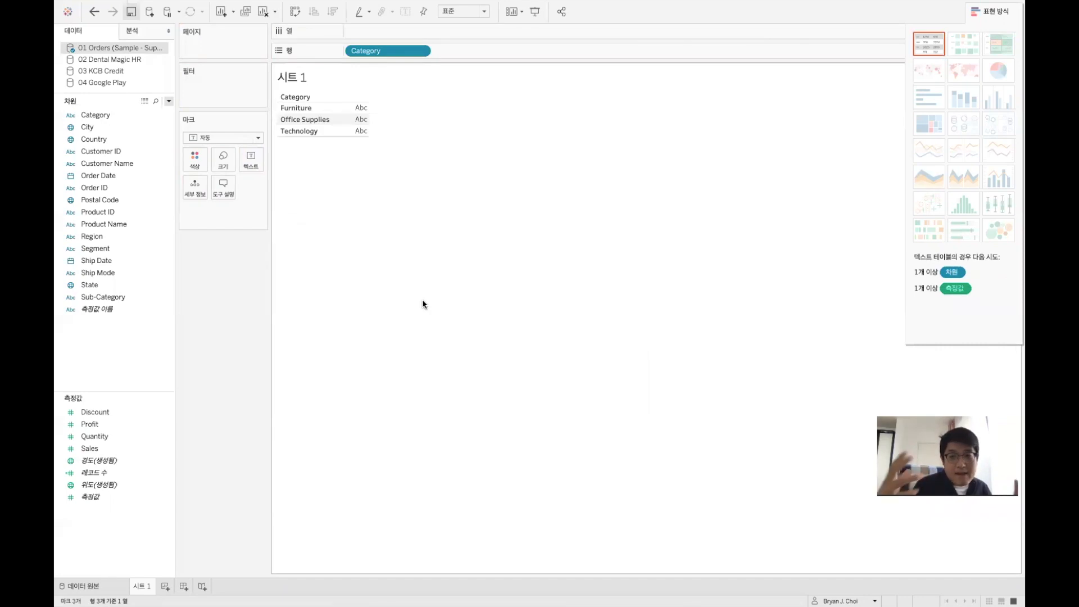
pyautogui.moveTo(391, 54); pyautogui.dragTo(233, 288)
pyautogui.moveTo(93, 115); pyautogui.dragTo(292, 234)
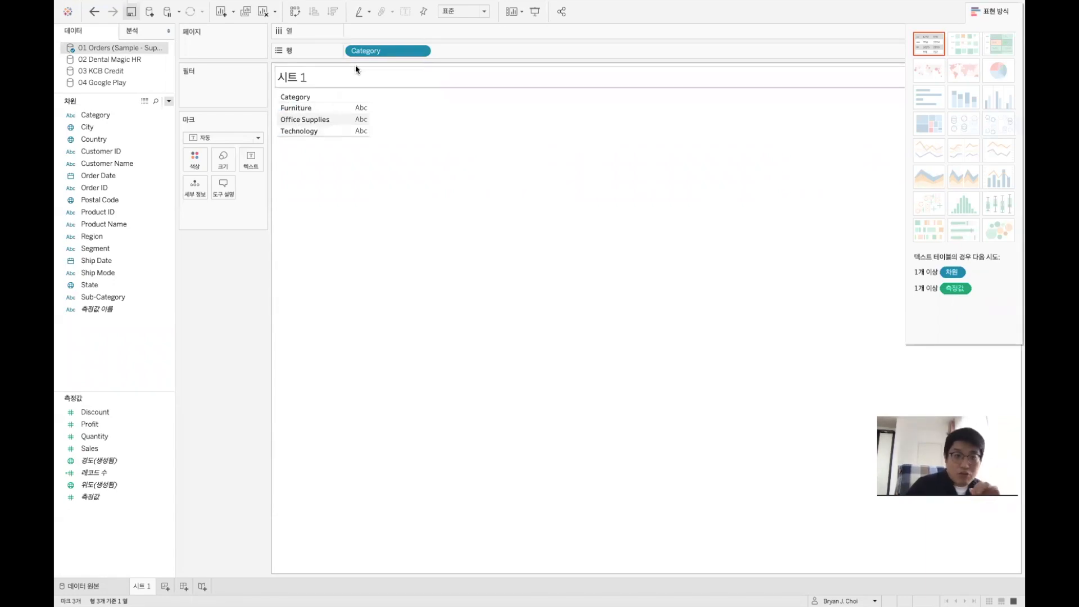
pyautogui.moveTo(362, 51); pyautogui.dragTo(163, 311)
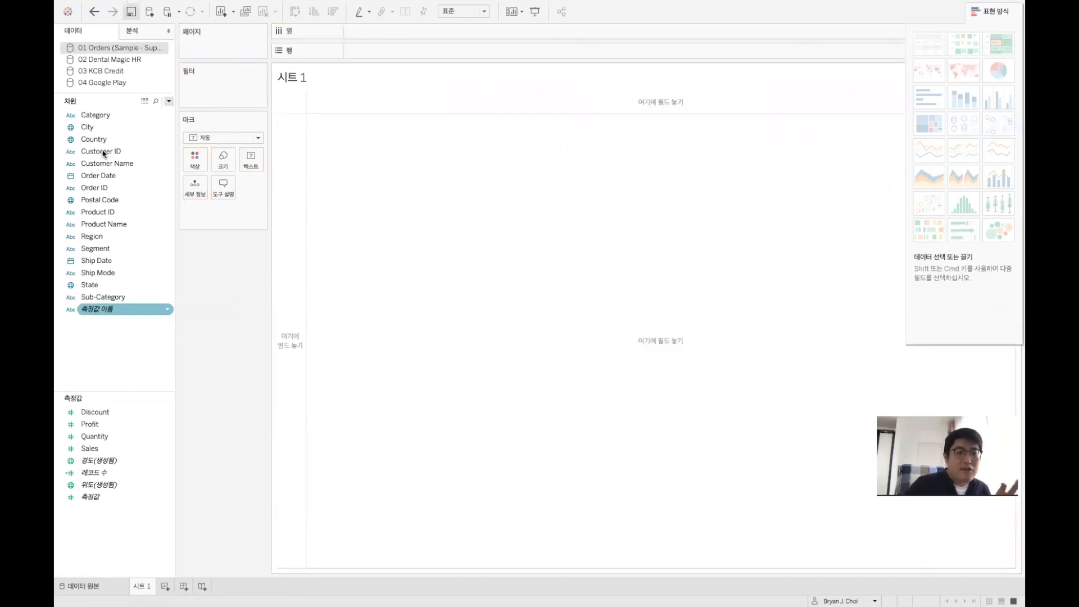
# Rename the Category dimension as Product Group.
pyautogui.click(99, 115)
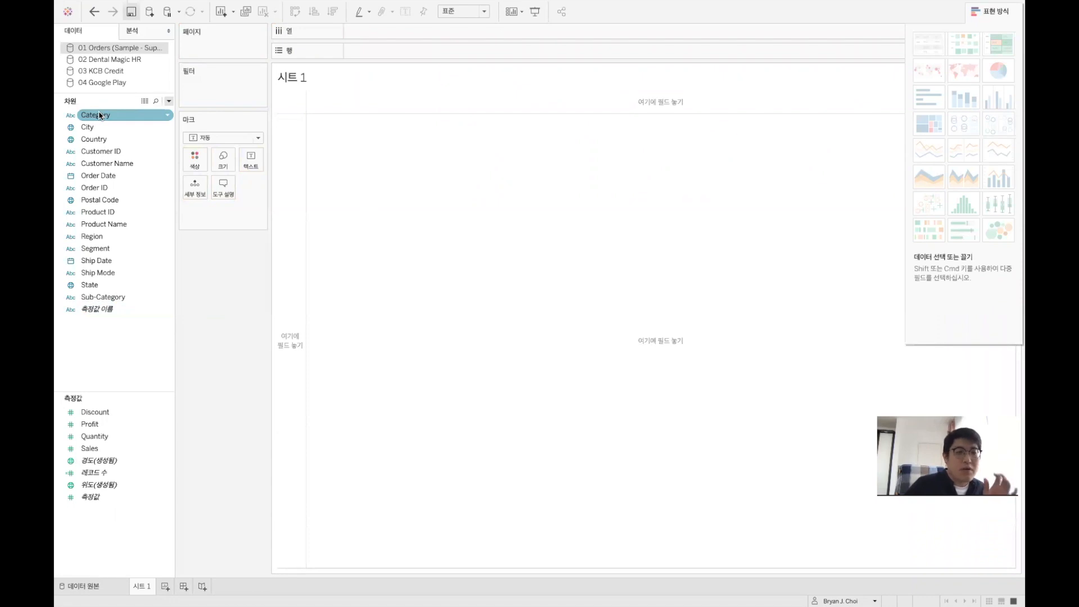
pyautogui.rightClick(99, 115)
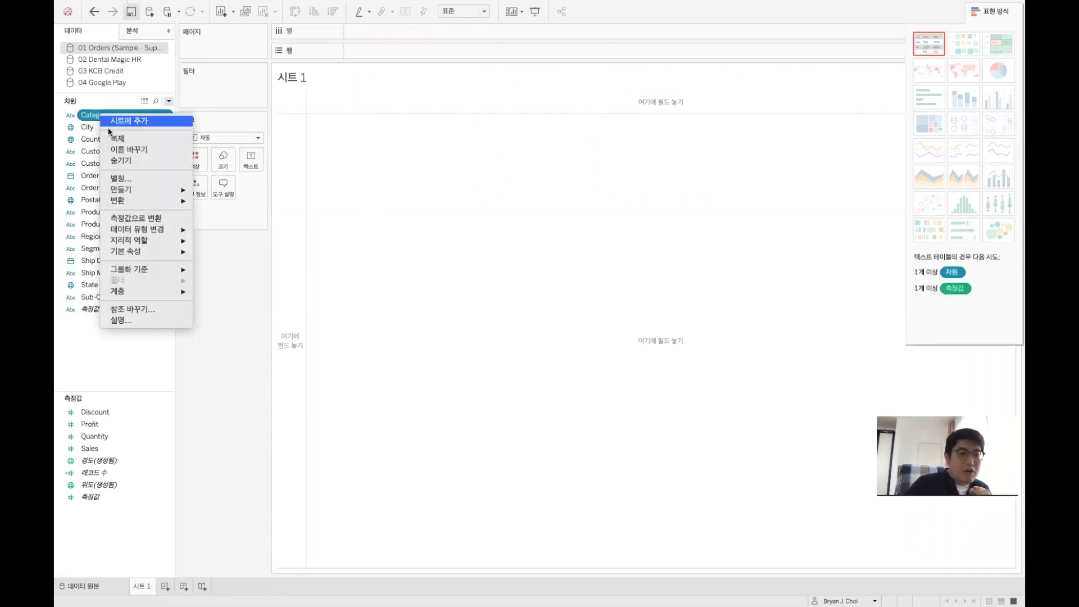
pyautogui.click(127, 149)
pyautogui.write('ㅔ개ㅑ')
pyautogui.press('BackSpace')
pyautogui.press('BackSpace')
pyautogui.press('BackSpace')
pyautogui.write('Proid')
pyautogui.write('duc')
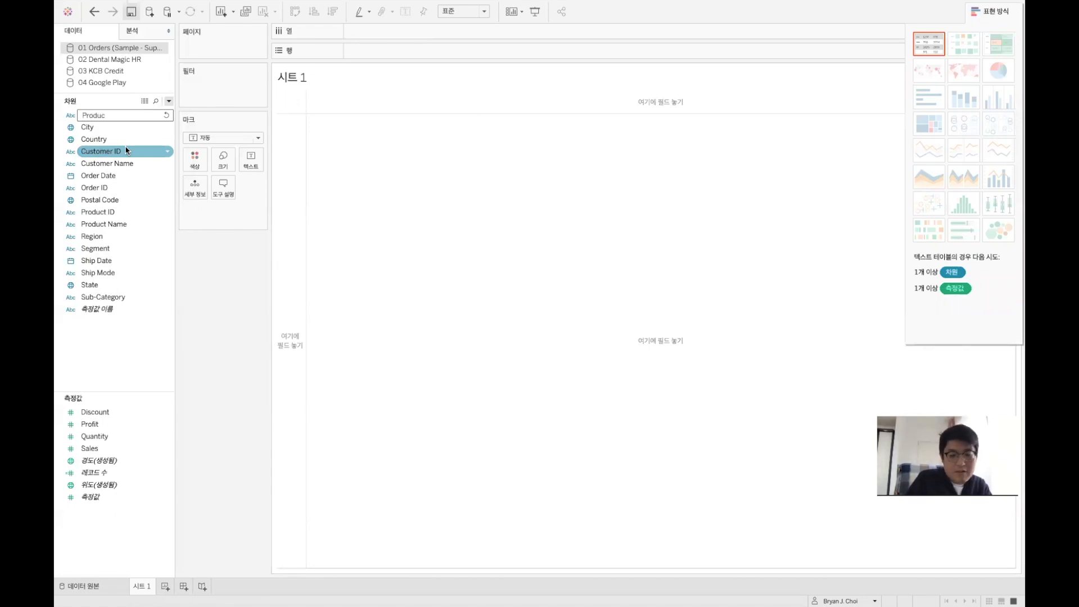
pyautogui.write('tGroup')
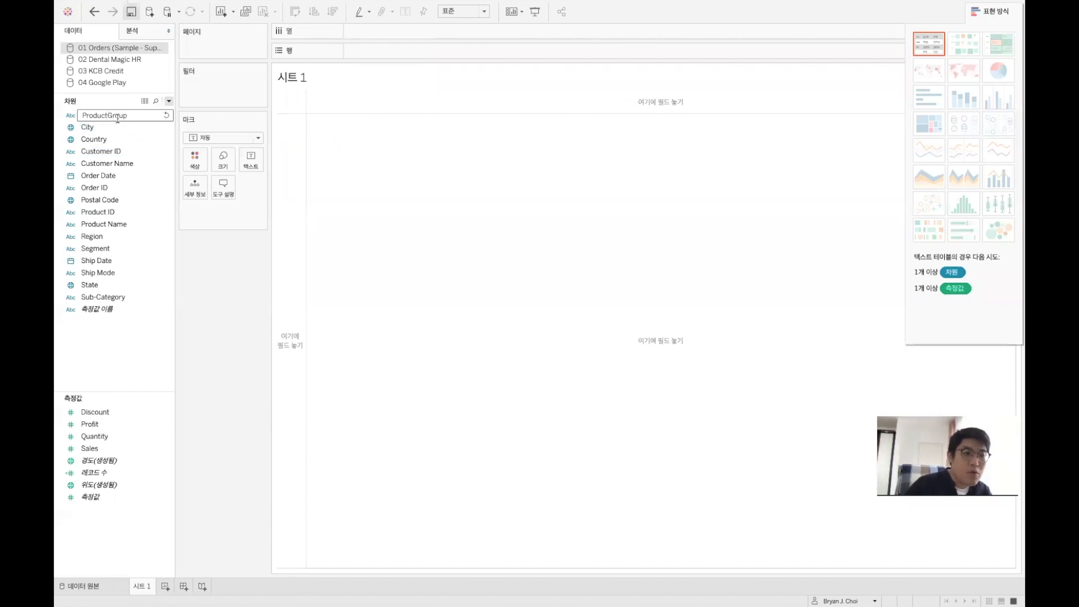
pyautogui.click(125, 125)
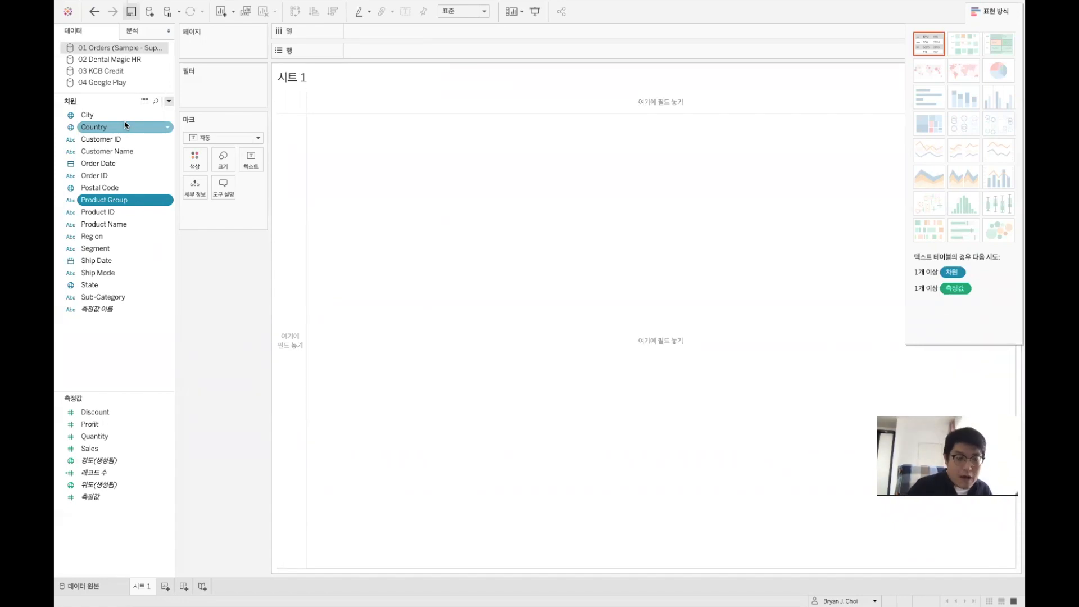
# Edit the aliases of the Product Group dimension and set the Furniture alias to Furniture(가구류).
pyautogui.rightClick(103, 201)
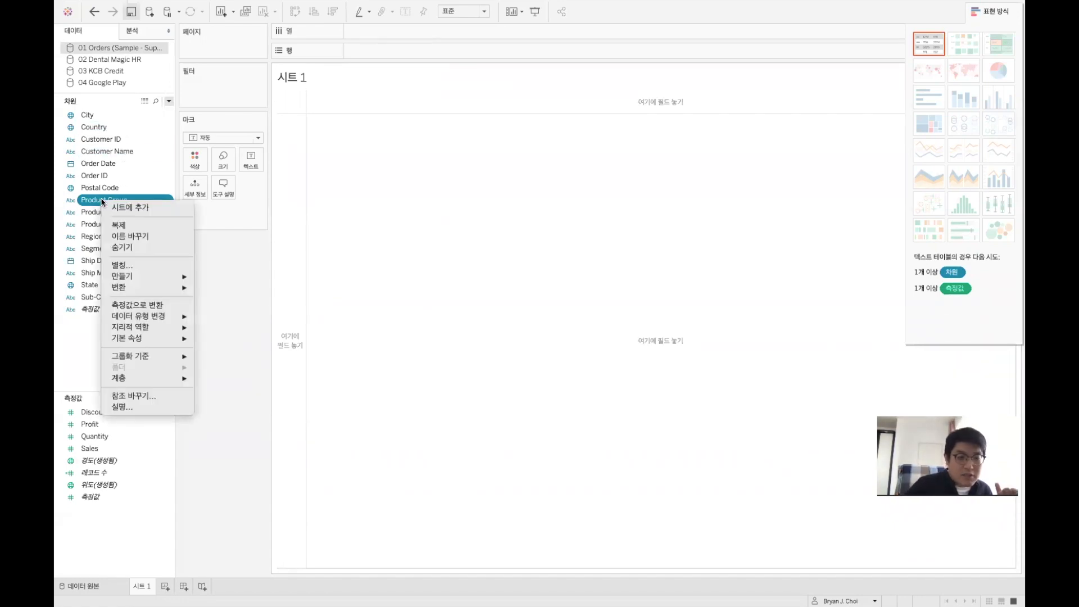
pyautogui.click(133, 264)
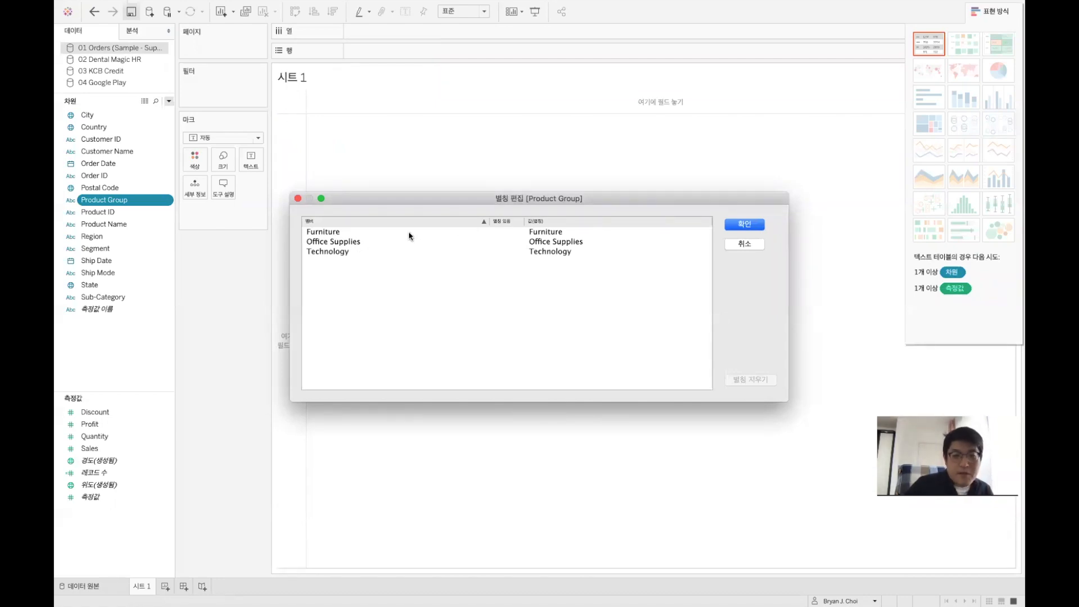
pyautogui.doubleClick(570, 231)
pyautogui.press('Right')
pyautogui.write('(가구')
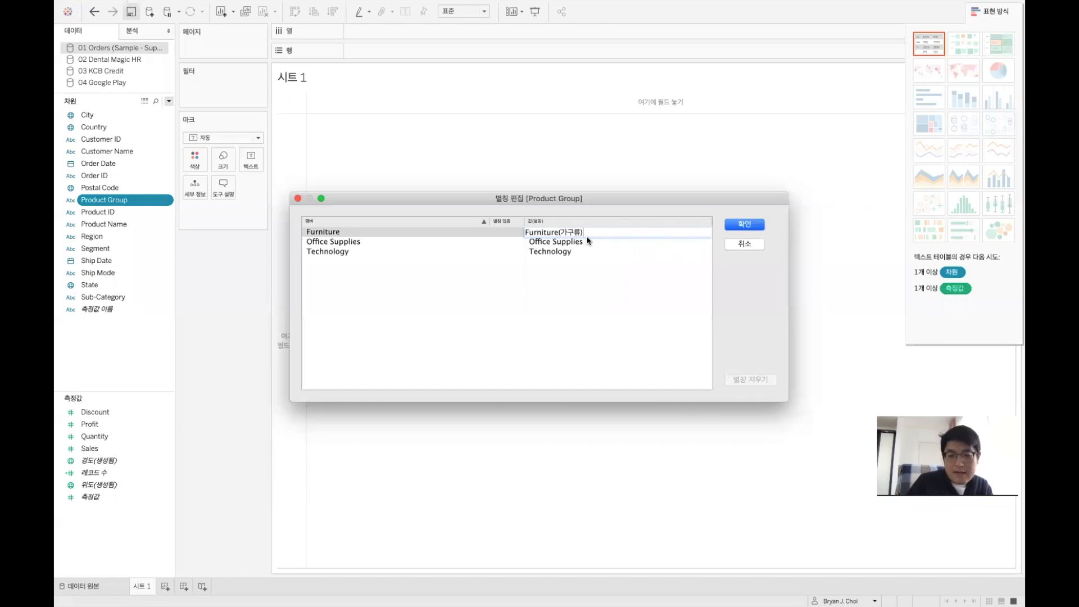
pyautogui.press('Return')
# Set the alias of the Office Supplies member to Office Supplies(사무용품류).
pyautogui.doubleClick(590, 242)
pyautogui.press('Right')
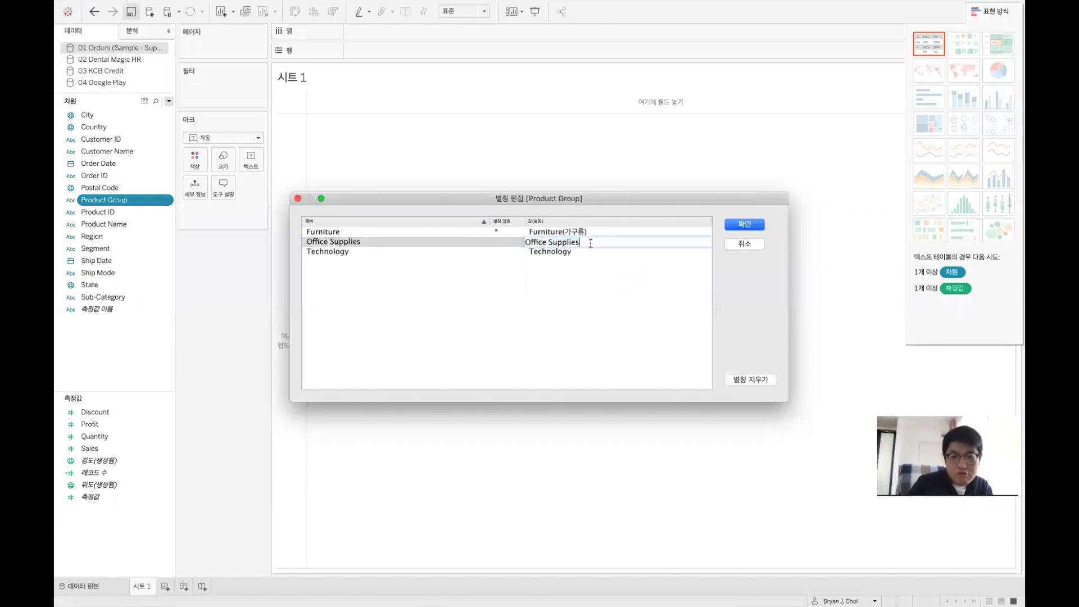
pyautogui.write('(사무용품류')
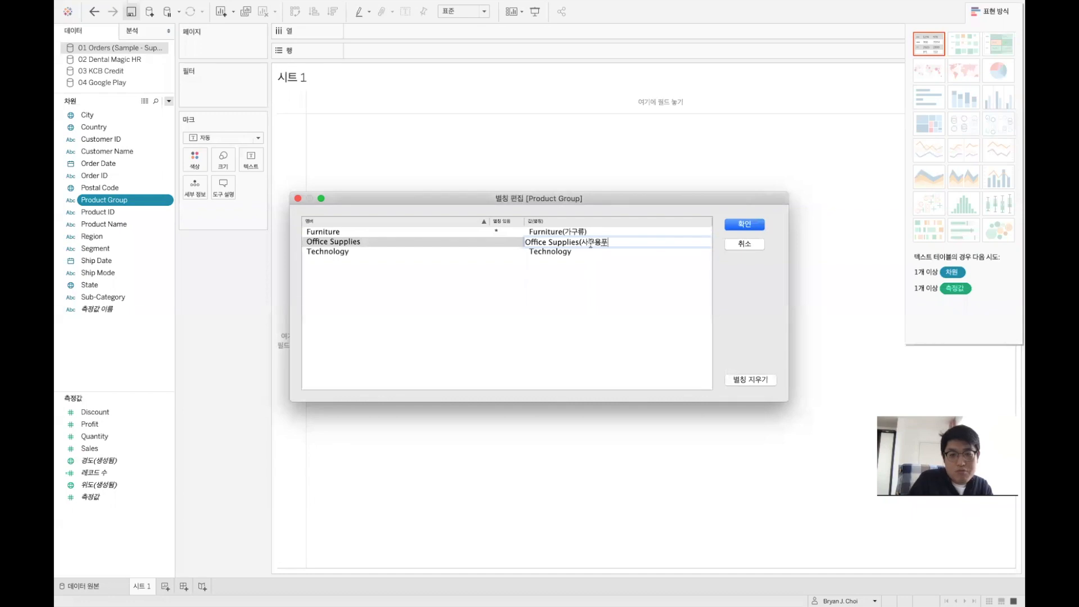
pyautogui.write(')')
pyautogui.press('Return')
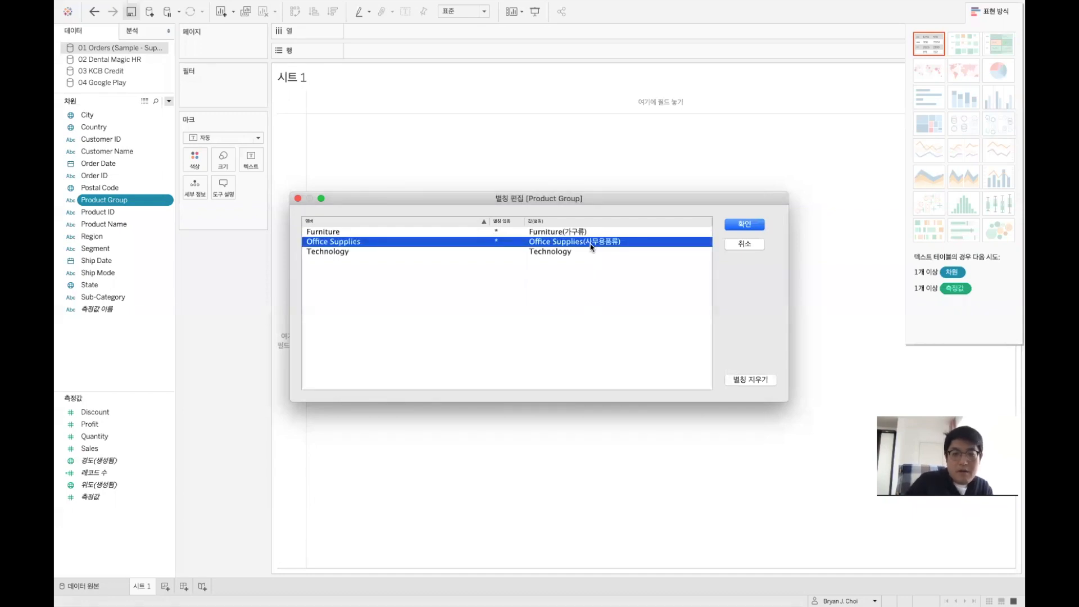
# Set the alias of the Technology member to Technology(기계류) and apply the alias changes.
pyautogui.doubleClick(589, 252)
pyautogui.press('Right')
pyautogui.write('(ㅇ그')
pyautogui.press('BackSpace')
pyautogui.press('BackSpace')
pyautogui.write('기계류')
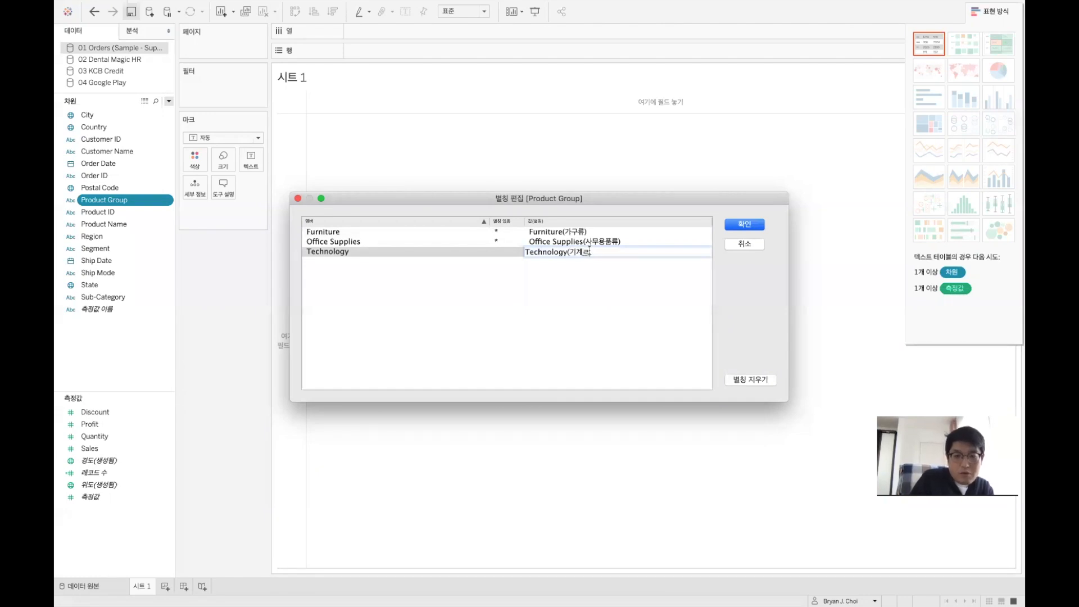
pyautogui.write(')')
pyautogui.press('Return')
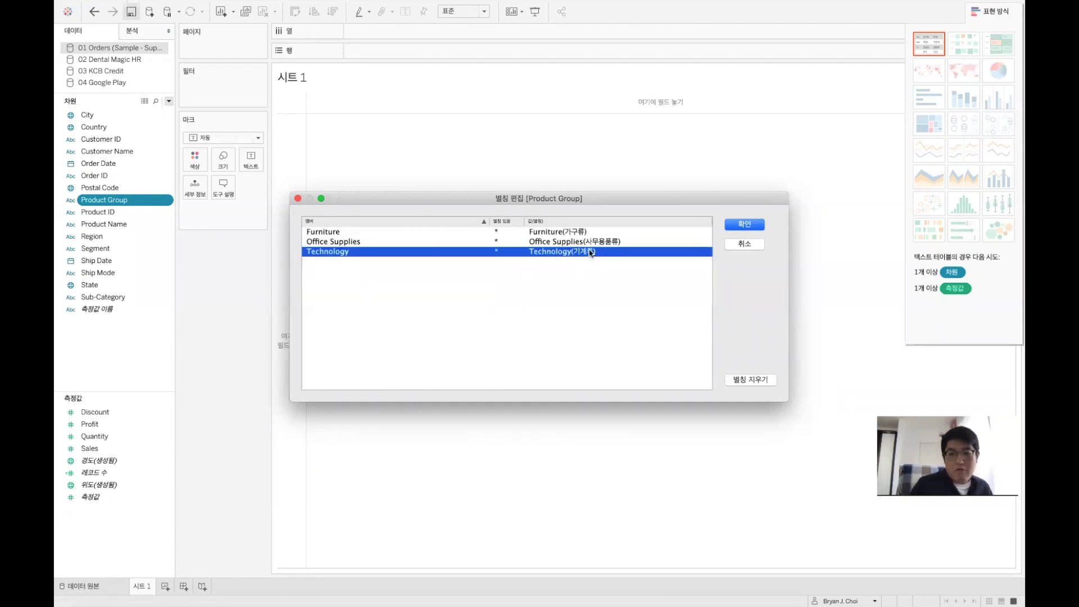
pyautogui.click(758, 225)
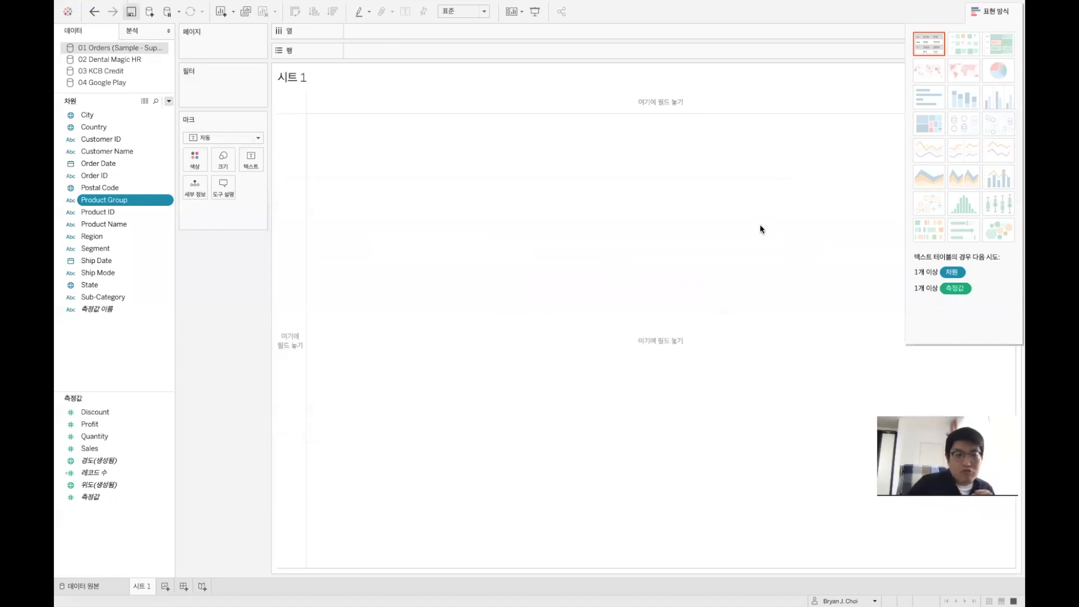
# Place the Product Group dimension as rows in the sheet to list its aliased members.
pyautogui.click(116, 199)
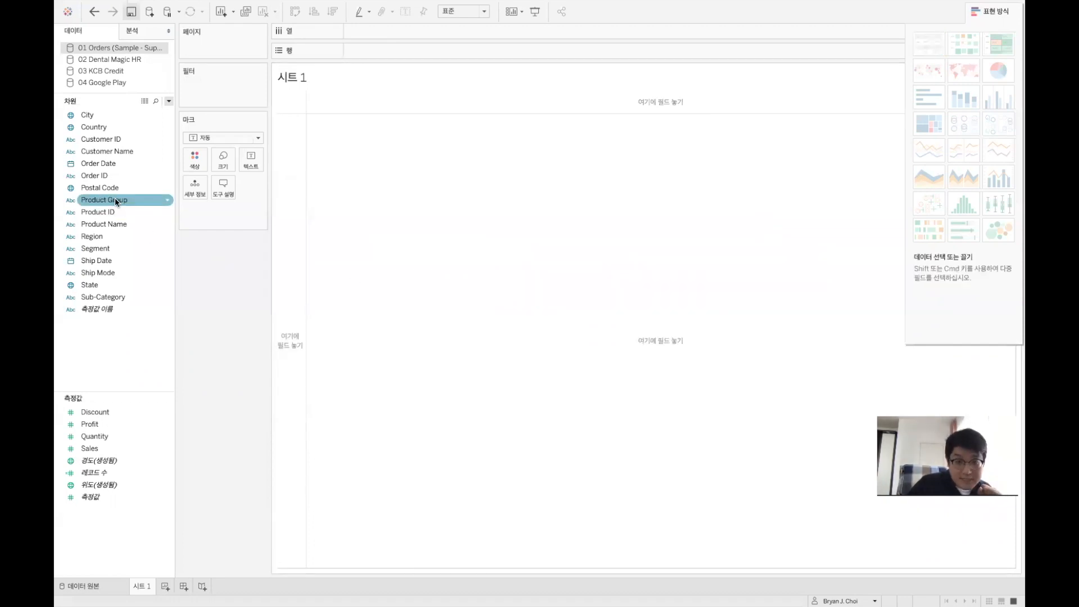
pyautogui.moveTo(115, 198); pyautogui.dragTo(289, 230)
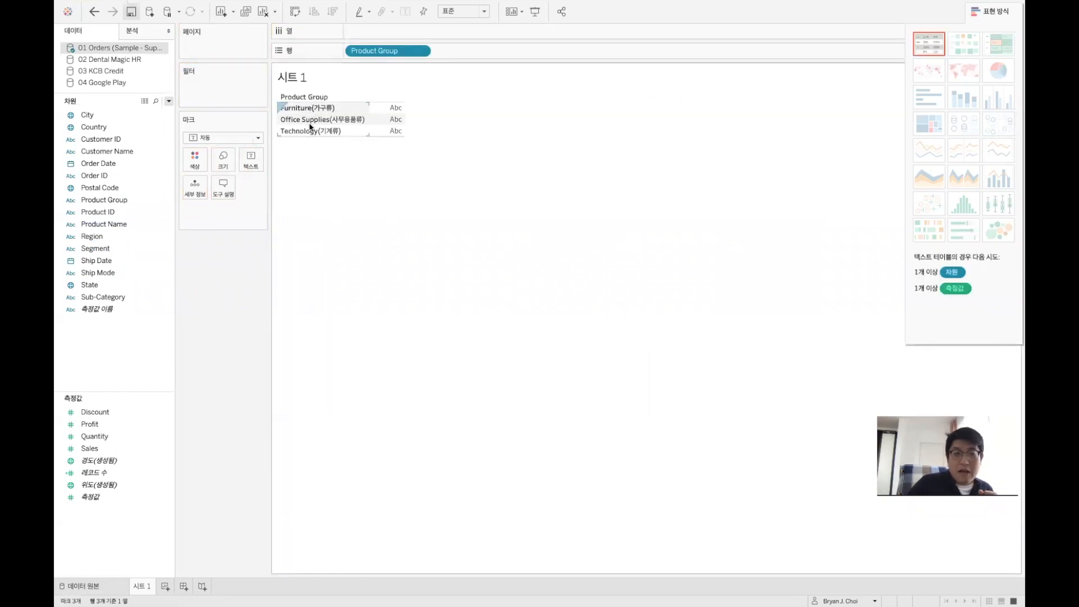
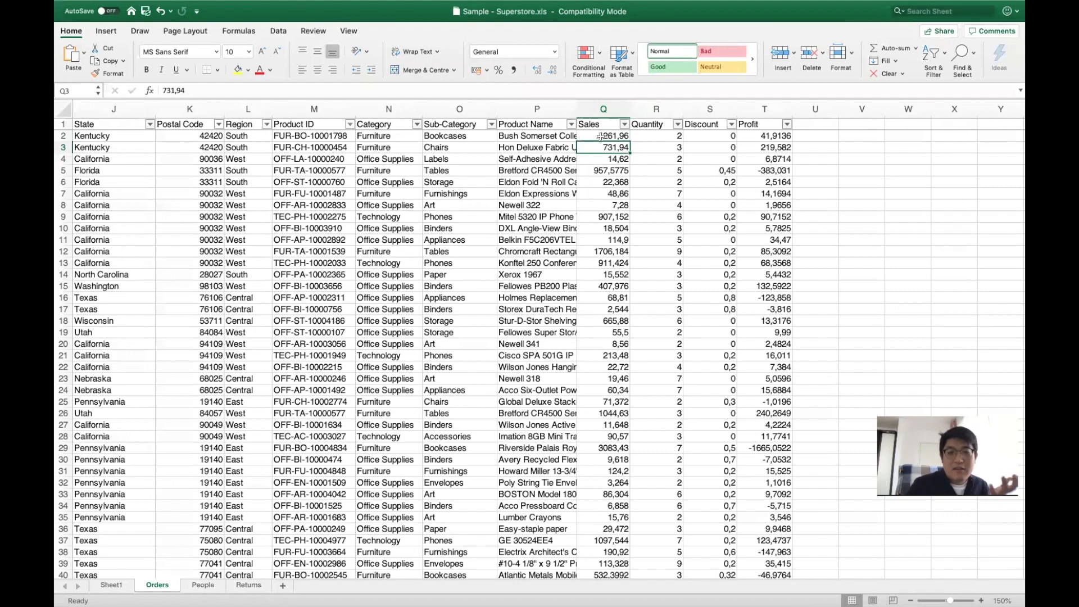
# Examine individual cell values in the Sales, Quantity, Discount and Profit columns of the Orders sheet.
pyautogui.press('Down')
pyautogui.press('Down')
pyautogui.press('Down')
pyautogui.press('Down')
pyautogui.press('Down')
pyautogui.press('Down')
pyautogui.press('Down')
pyautogui.press('Down')
pyautogui.press('Down')
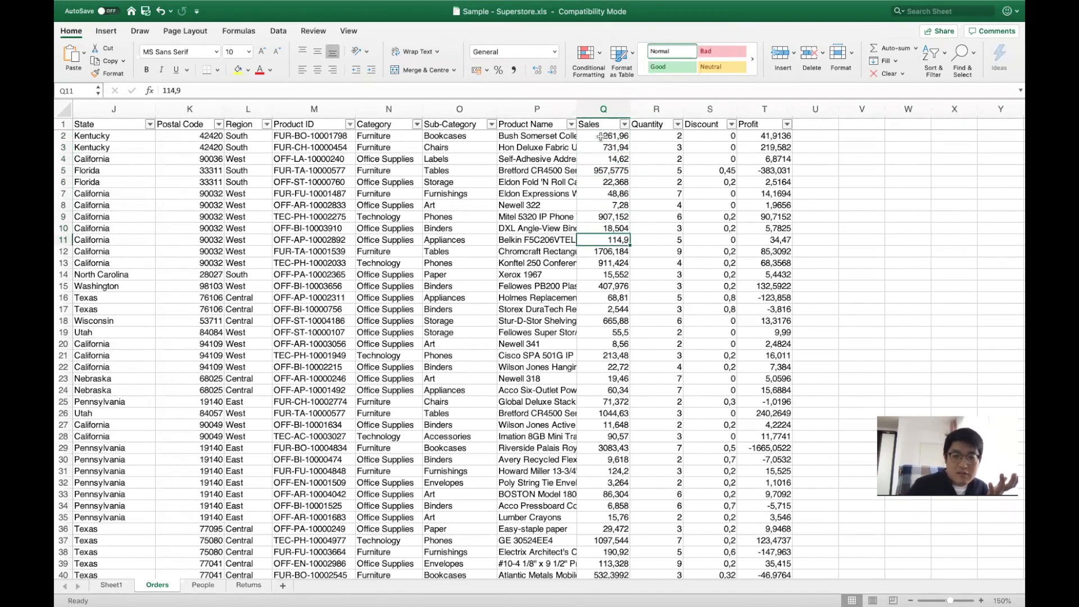
pyautogui.press('Right')
pyautogui.press('Up')
pyautogui.press('Up')
pyautogui.press('Up')
pyautogui.press('Up')
pyautogui.press('Up')
pyautogui.press('Right')
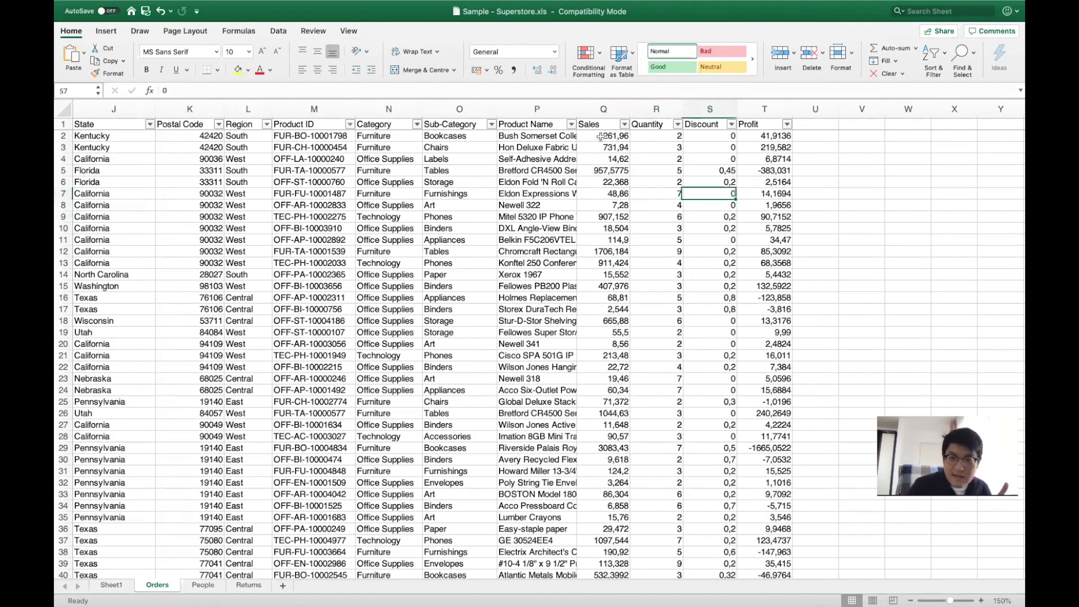
pyautogui.press('Down')
pyautogui.press('Down')
pyautogui.press('Down')
pyautogui.press('Down')
pyautogui.press('Down')
pyautogui.press('Right')
pyautogui.press('Down')
pyautogui.press('Down')
pyautogui.press('Down')
pyautogui.press('Down')
pyautogui.press('Down')
pyautogui.press('Down')
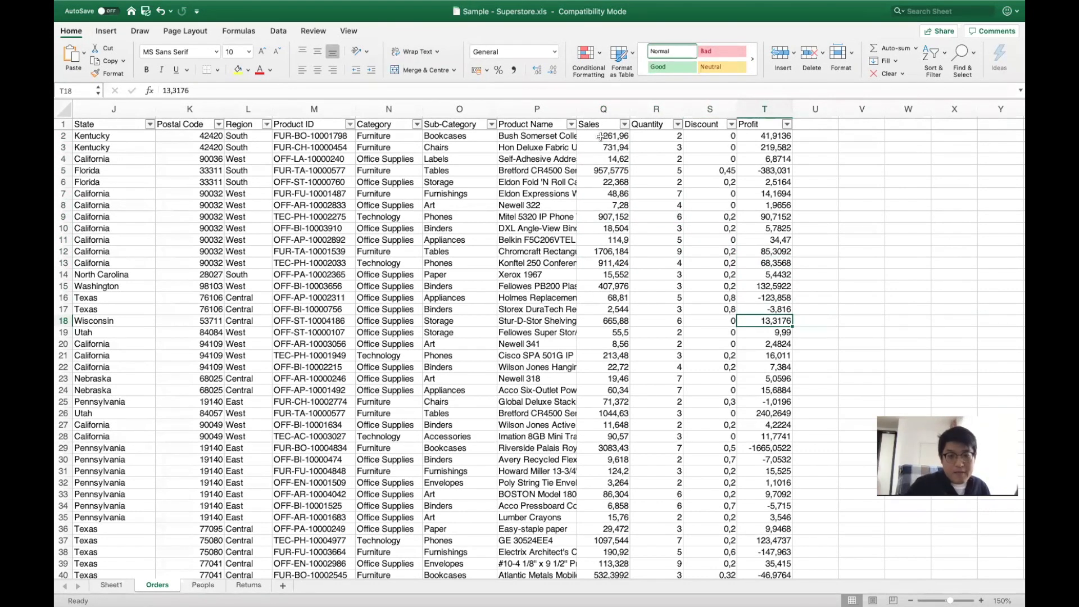
# Return to Tableau, clear the sheet and hide the list of chart types.
pyautogui.press('super+Tab')
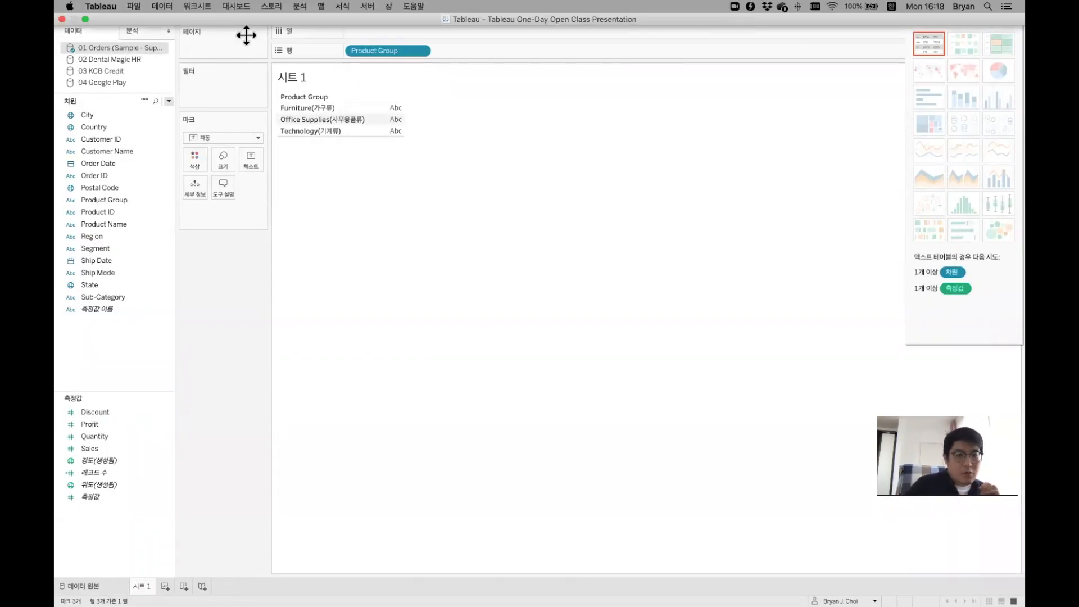
pyautogui.click(262, 11)
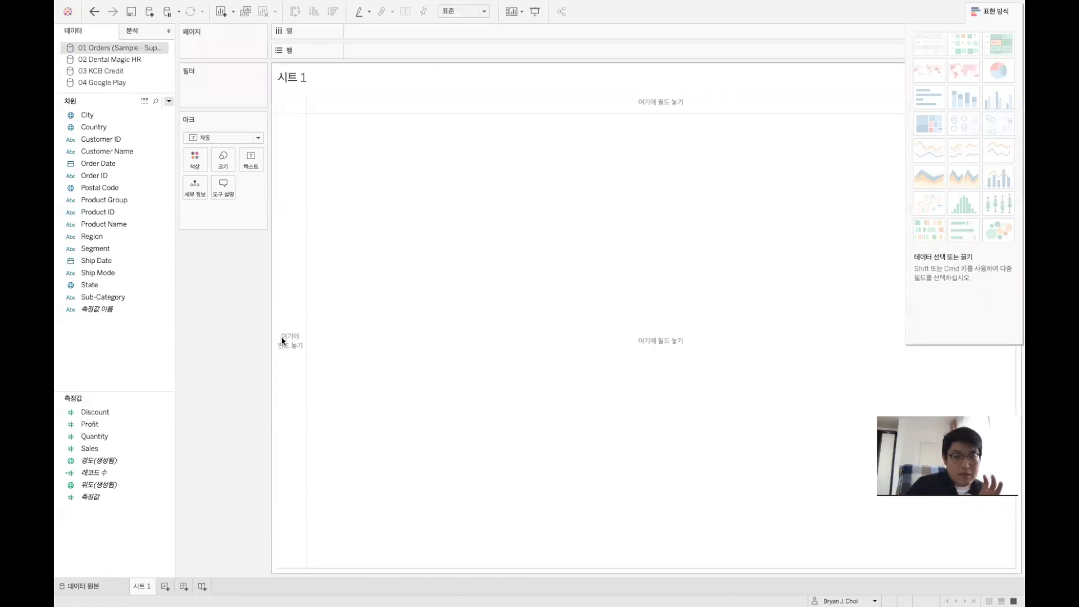
pyautogui.click(993, 11)
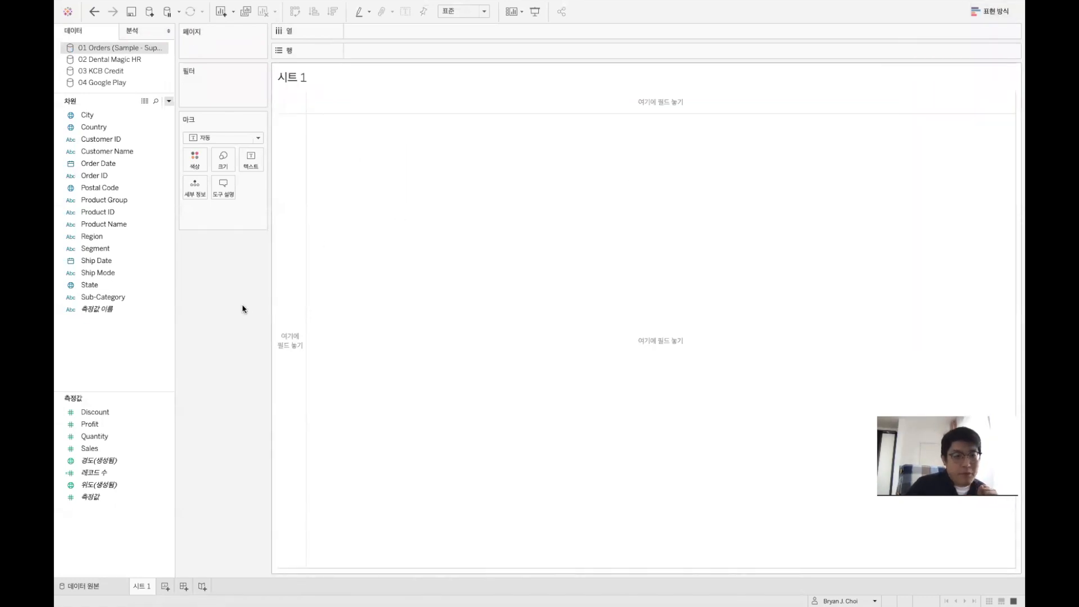
# Add the Sales measure to the empty sheet so it is drawn as a single summed bar.
pyautogui.click(112, 448)
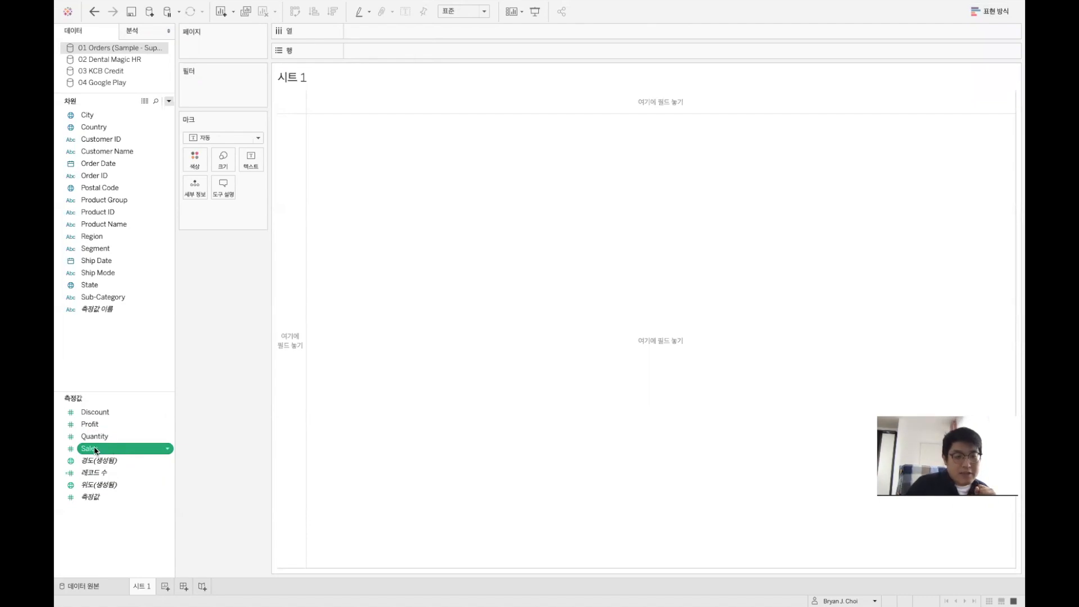
pyautogui.moveTo(98, 450); pyautogui.dragTo(109, 374)
pyautogui.click(109, 453)
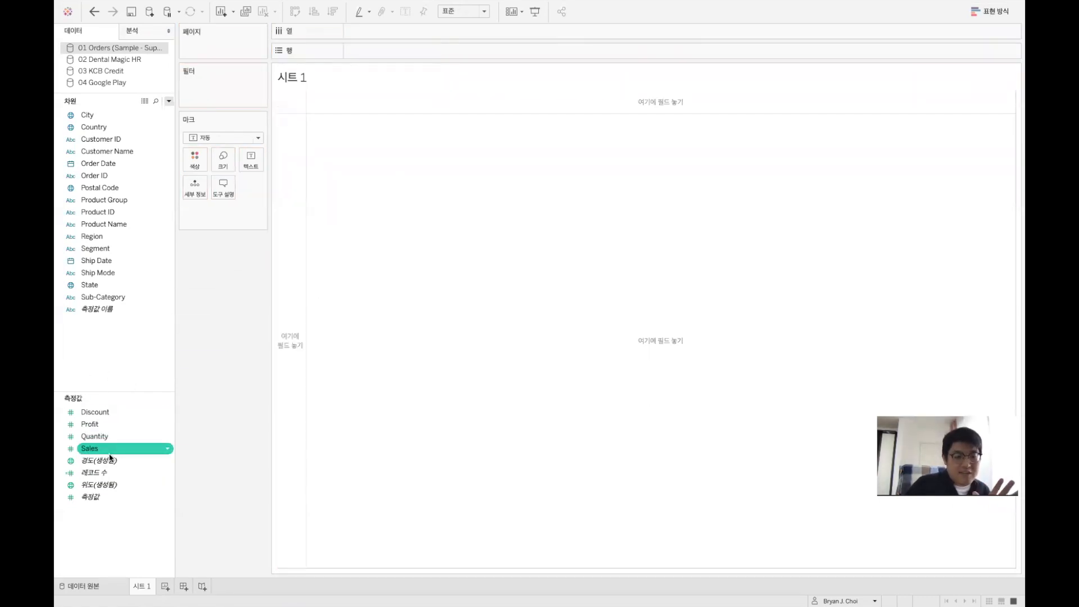
pyautogui.doubleClick(113, 448)
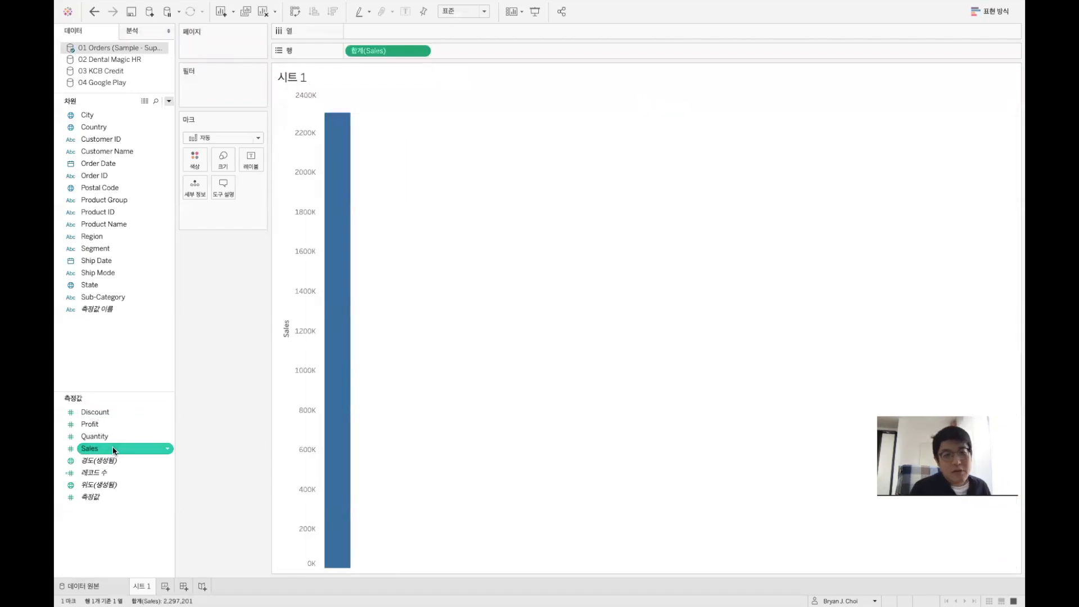
# Show mark labels on the Sales bar and enlarge the chart's cell width.
pyautogui.click(405, 12)
pyautogui.hotkey('ctrl', 'shift', 'b')
pyautogui.hotkey('ctrl', 'shift', 'b')
pyautogui.hotkey('ctrl', 'shift', 'b')
pyautogui.hotkey('ctrl', 'shift', 'b')
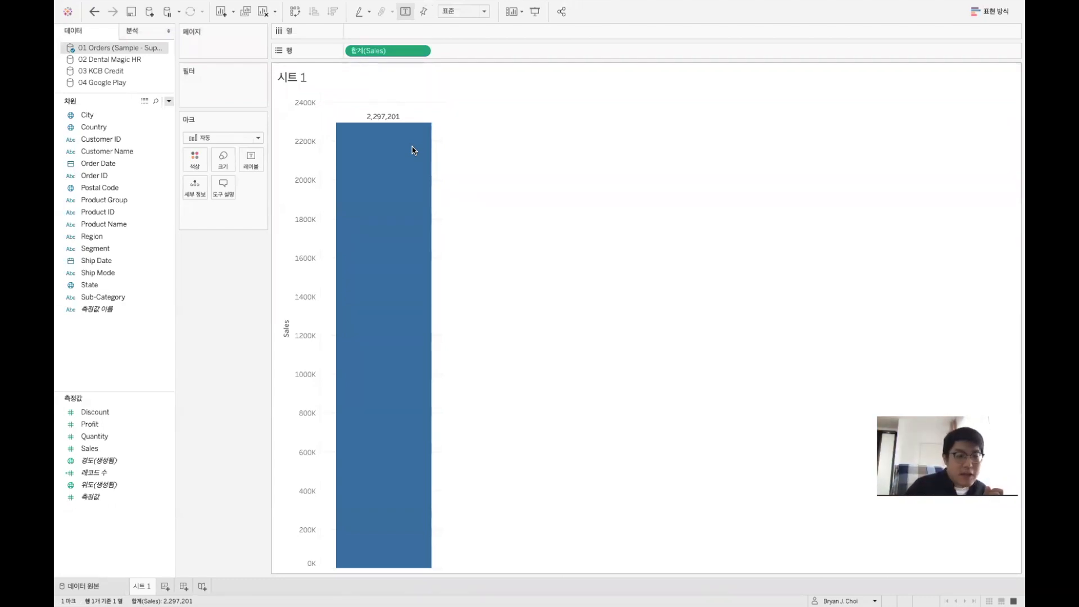
# Switch to Excel to look at the row-level Sales values in the Orders sheet and return to Tableau.
pyautogui.click(88, 449)
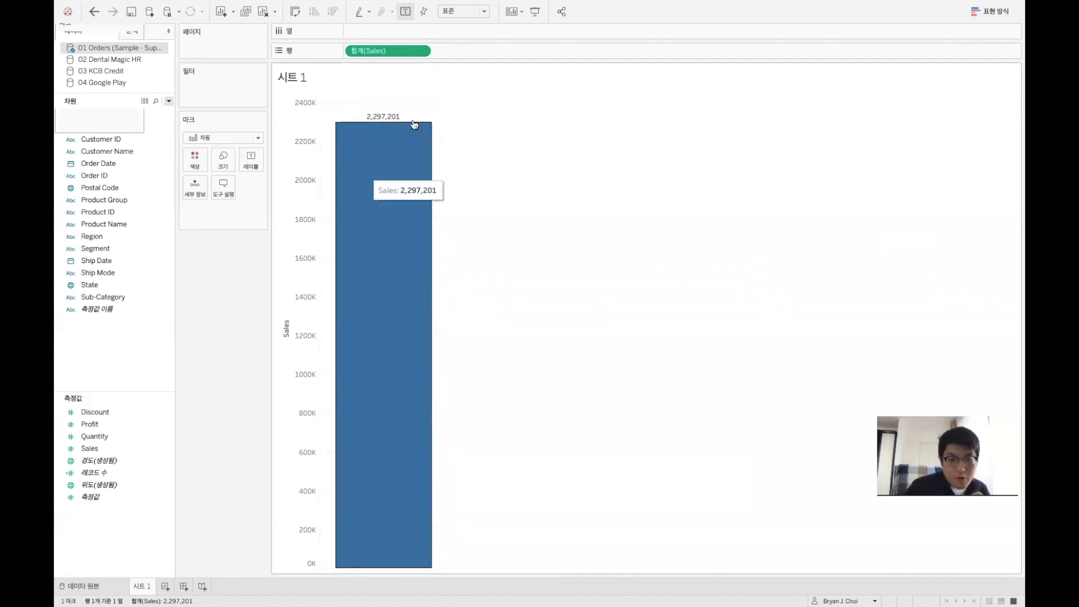
pyautogui.hotkey('ctrl', 'Right')
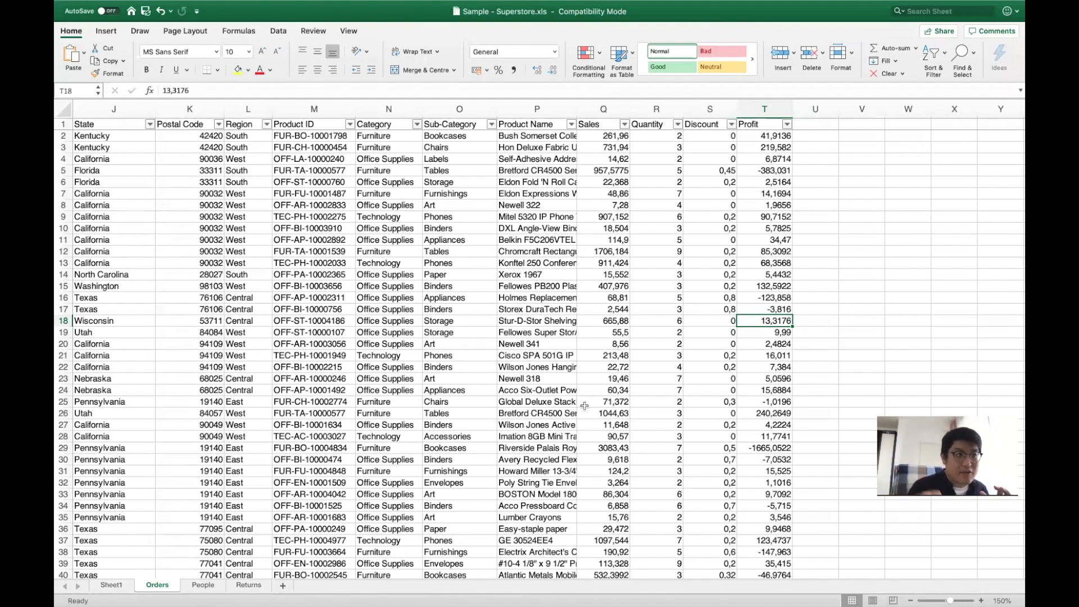
pyautogui.hotkey('ctrl', 'Left')
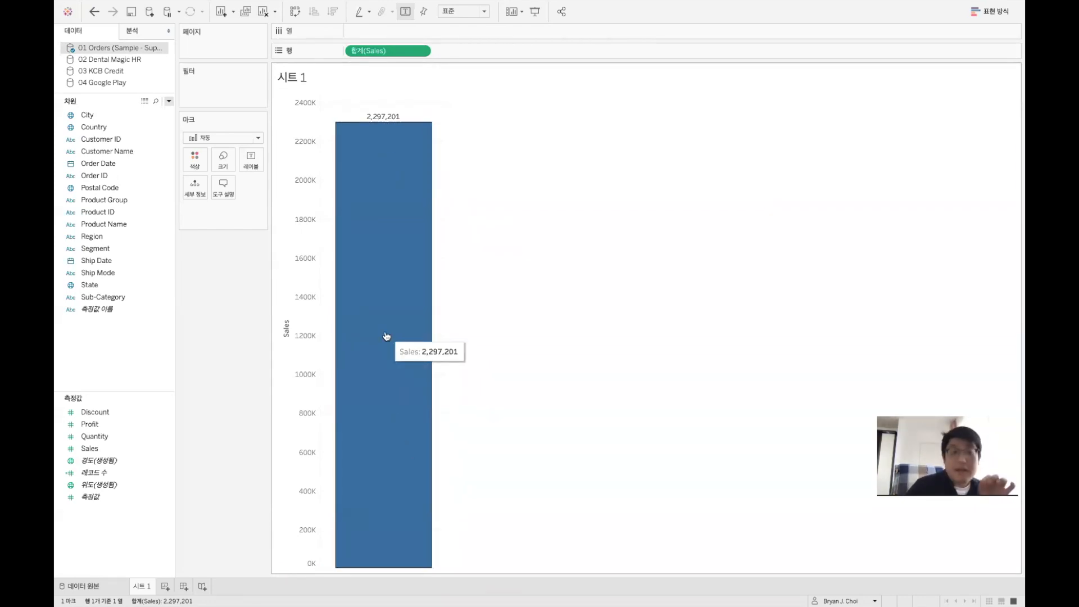
# Place the Product Group dimension in columns to split the Sales bar by product group.
pyautogui.click(138, 204)
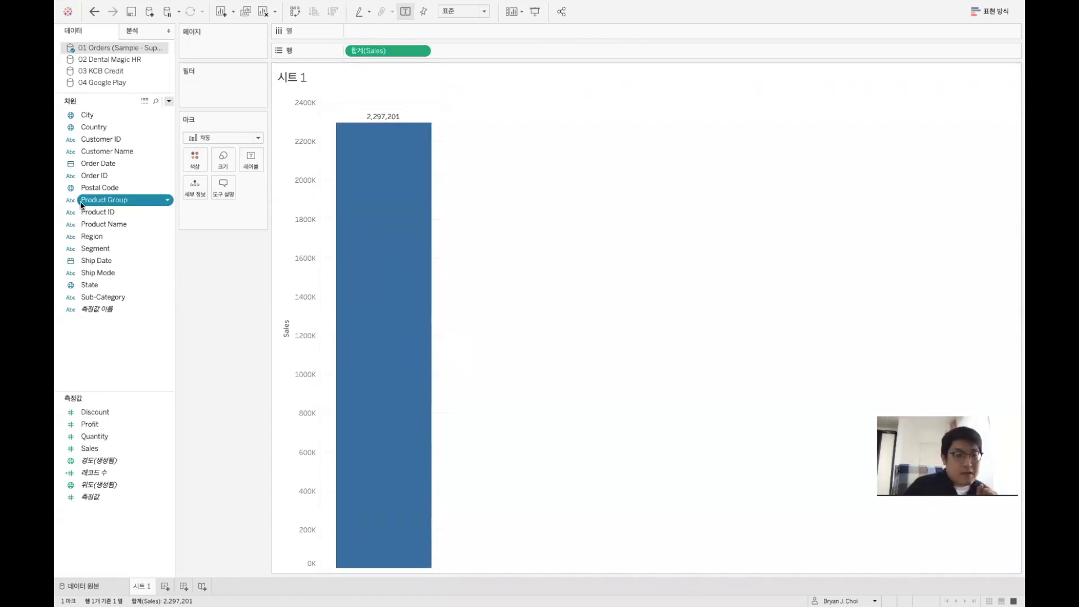
pyautogui.moveTo(93, 203); pyautogui.dragTo(355, 31)
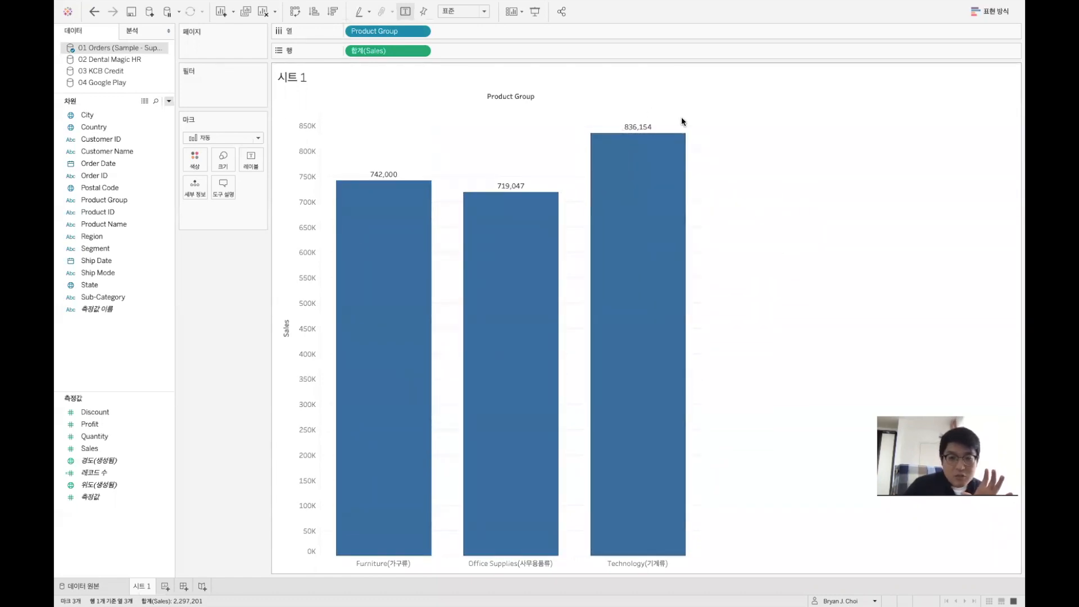
pyautogui.moveTo(615, 153)
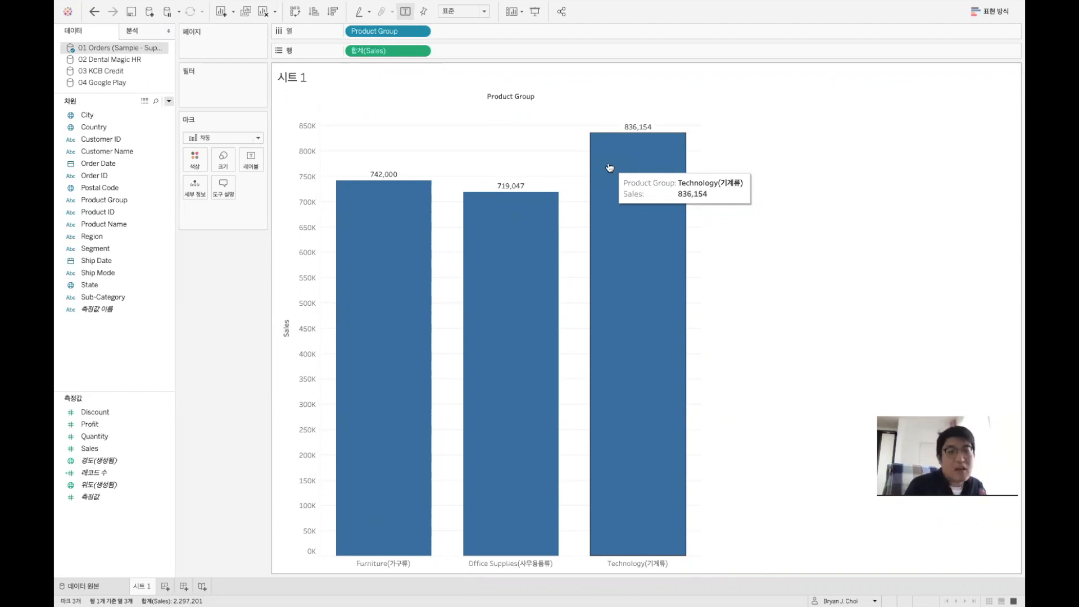
# Switch to Excel and find the Technology sales total in cell Q9998 below the Sales column of the Orders sheet.
pyautogui.press('super+Tab')
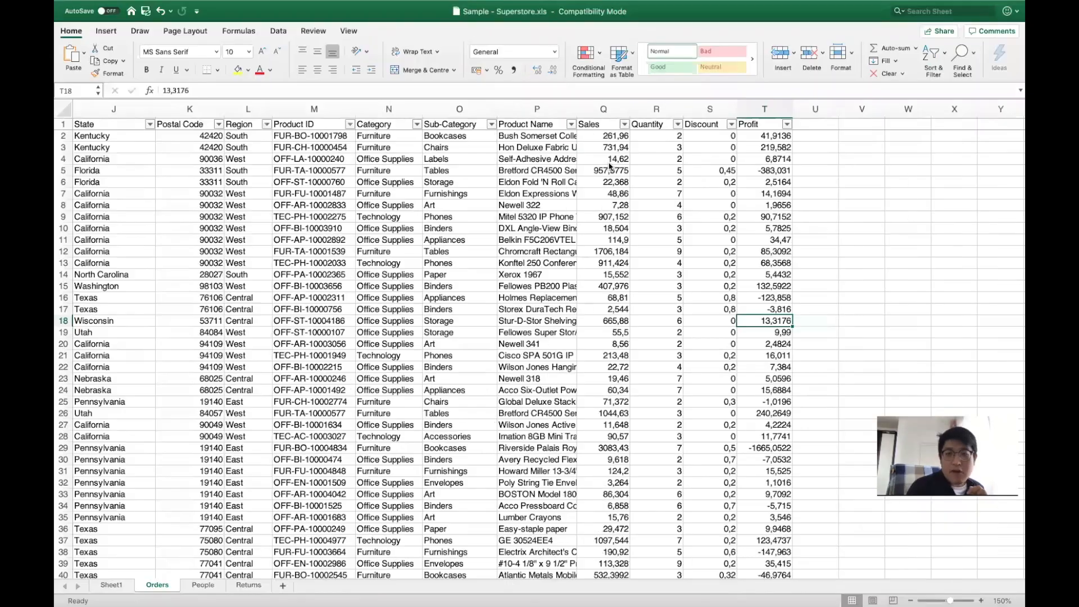
pyautogui.click(612, 160)
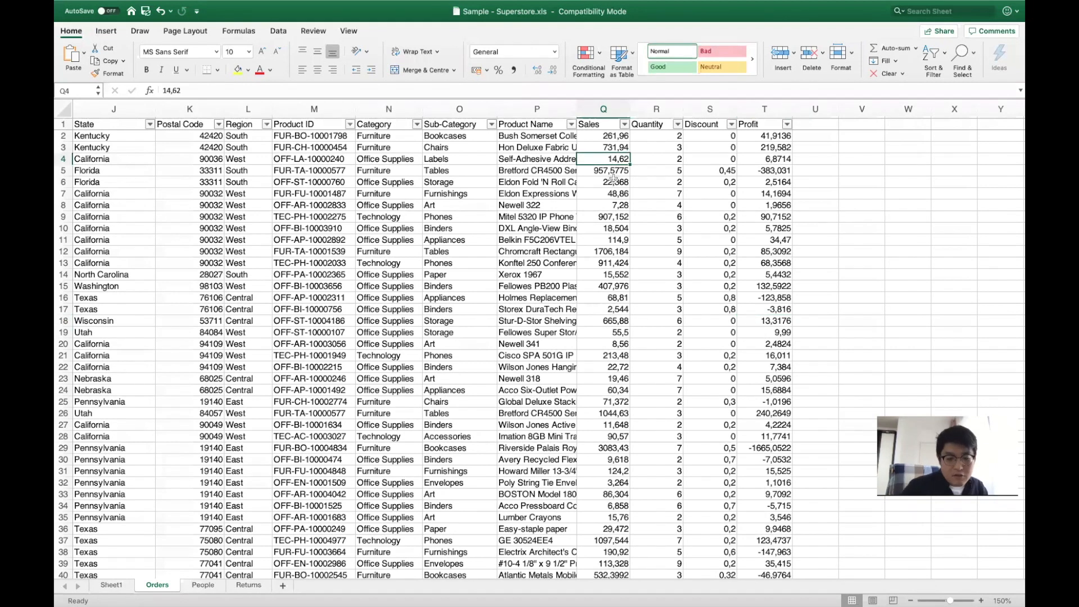
pyautogui.press('super+Down')
pyautogui.scroll(-3, 626, 302)
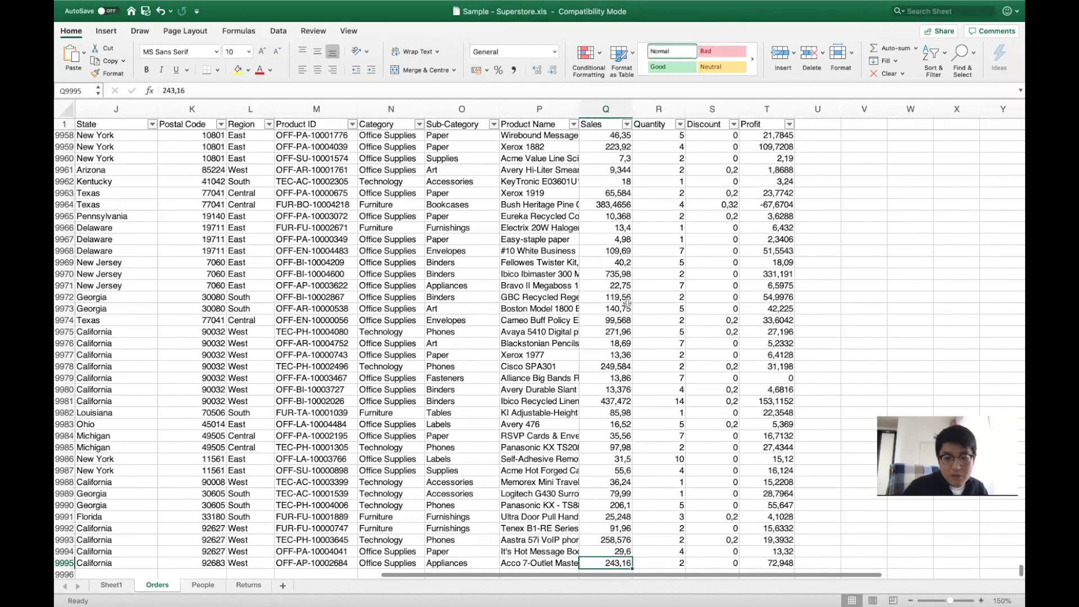
pyautogui.click(606, 371)
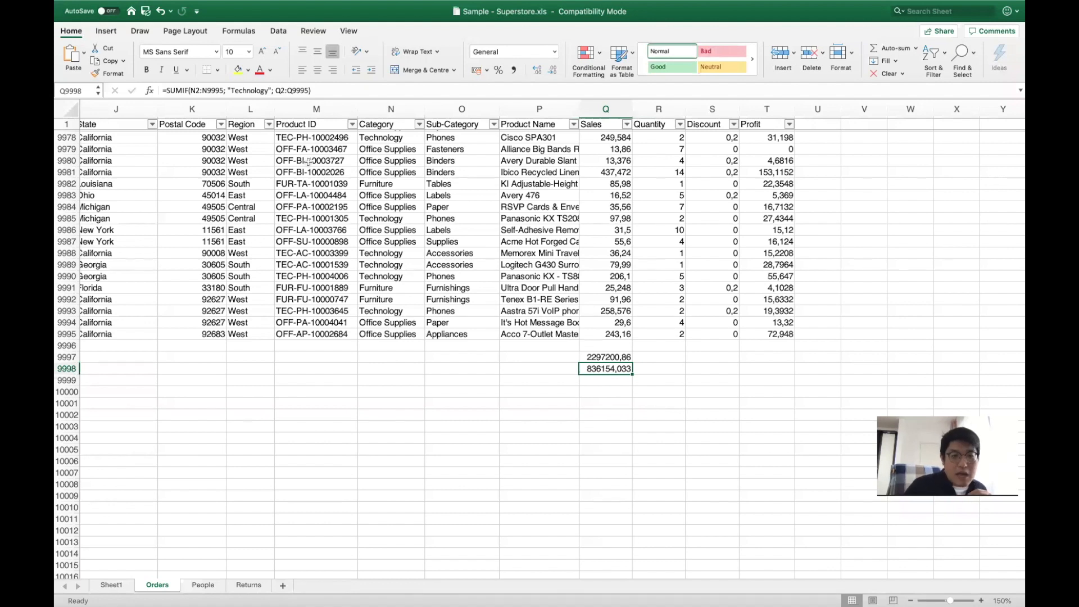
# Examine the ranges of the SUMIF formula for Technology sales, leave it as is and return to the Tableau chart.
pyautogui.click(409, 90)
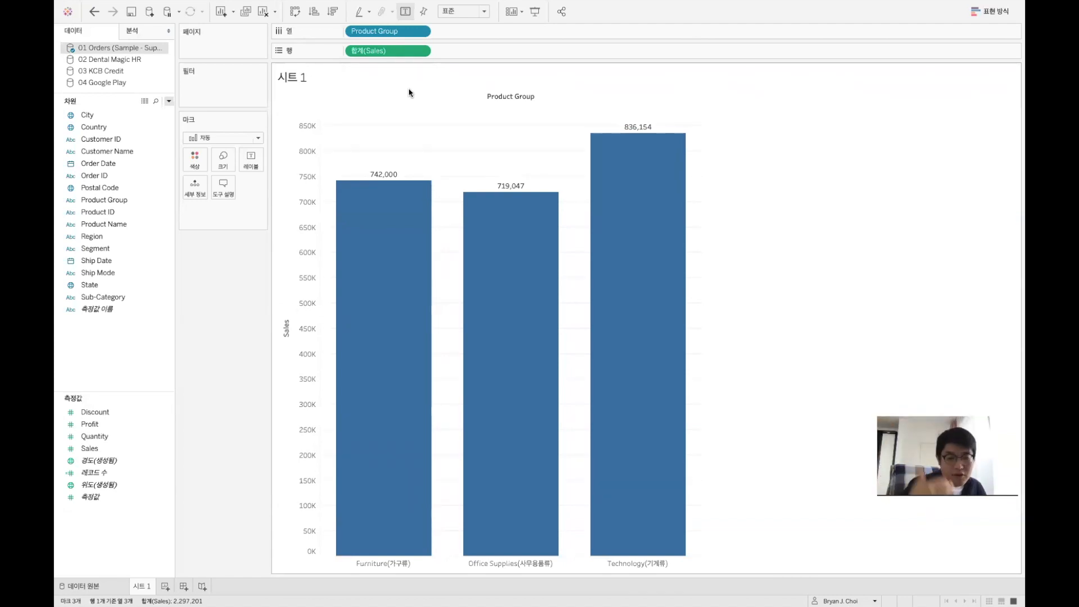
pyautogui.hotkey('ctrl', 'Right')
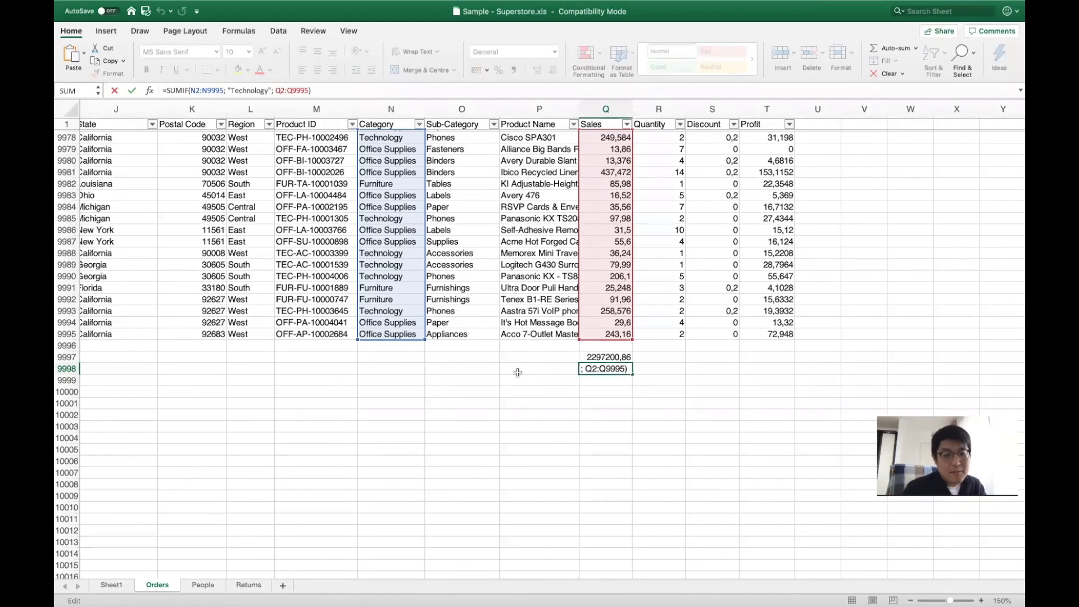
pyautogui.press('Return')
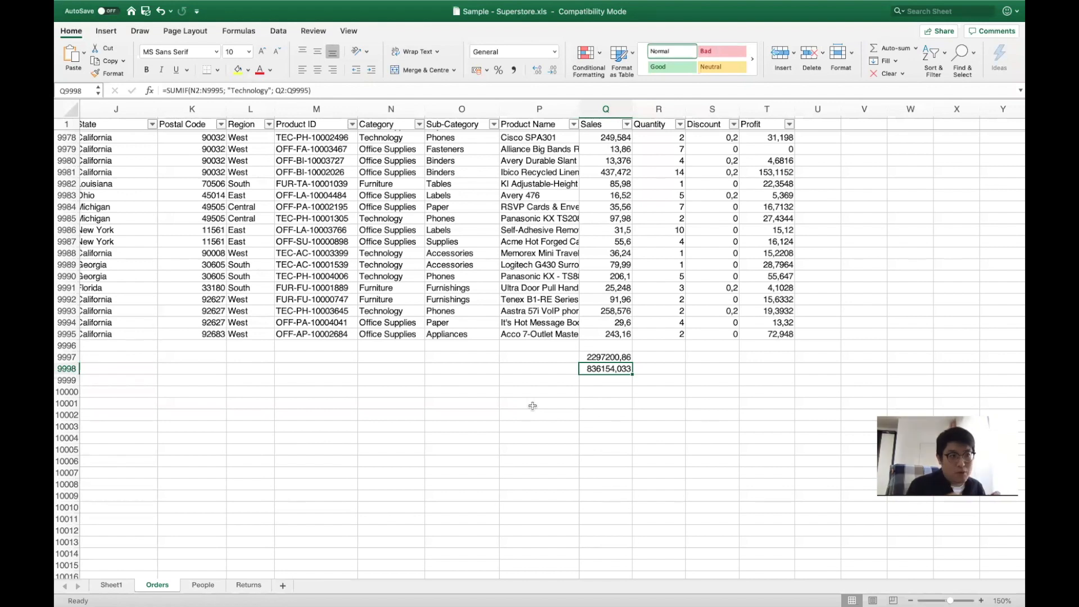
pyautogui.hotkey('ctrl', 'Left')
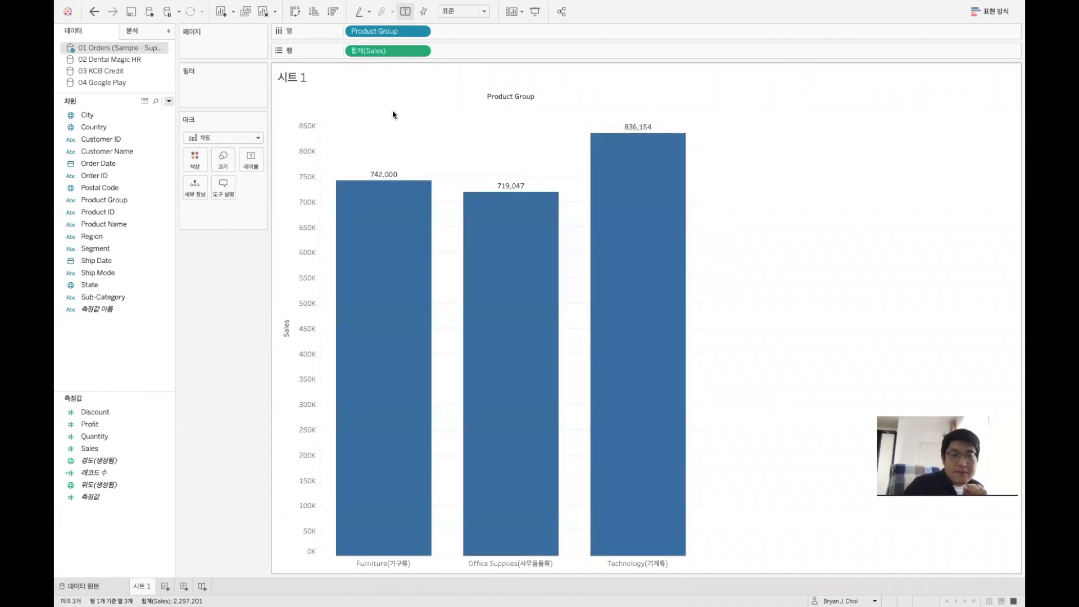
# Change the aggregation of the Sales measure in rows to average (평균).
pyautogui.rightClick(370, 52)
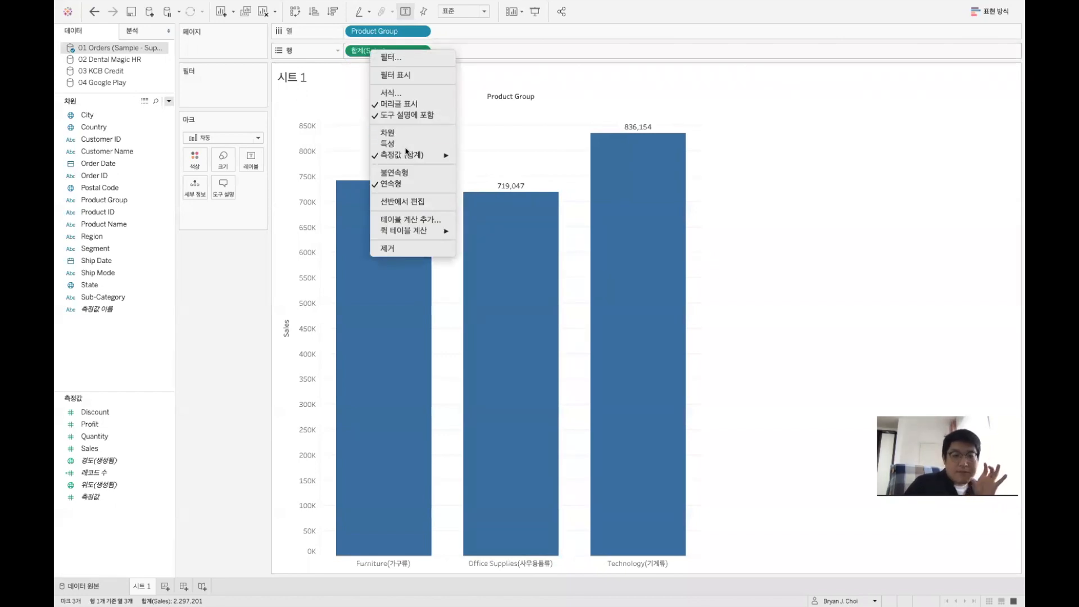
pyautogui.moveTo(409, 158)
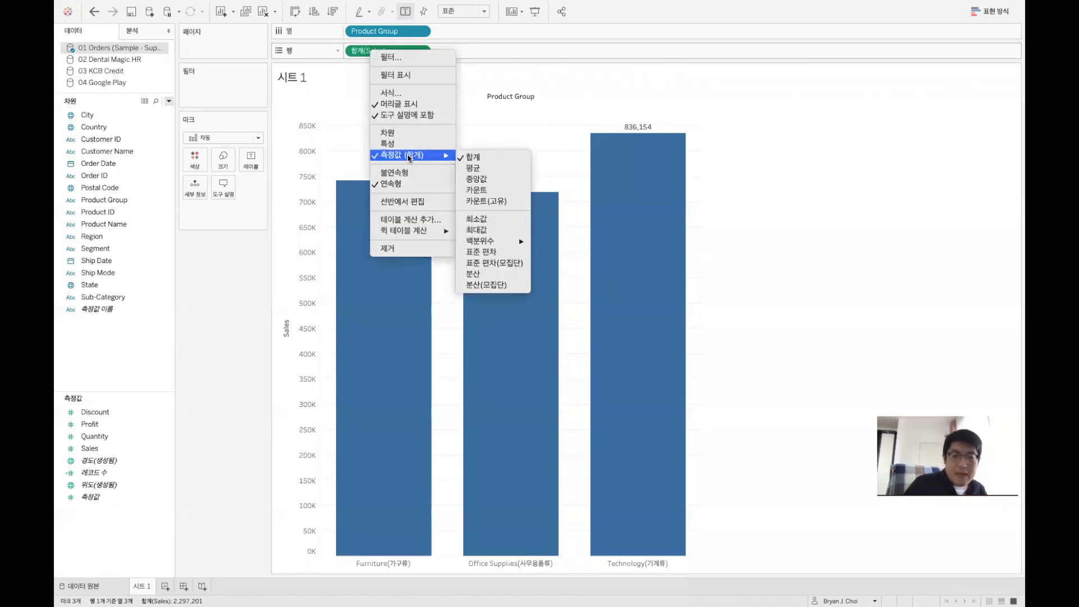
pyautogui.click(476, 167)
# Change the aggregation of the Sales measure in rows to maximum (최대값).
pyautogui.rightClick(406, 51)
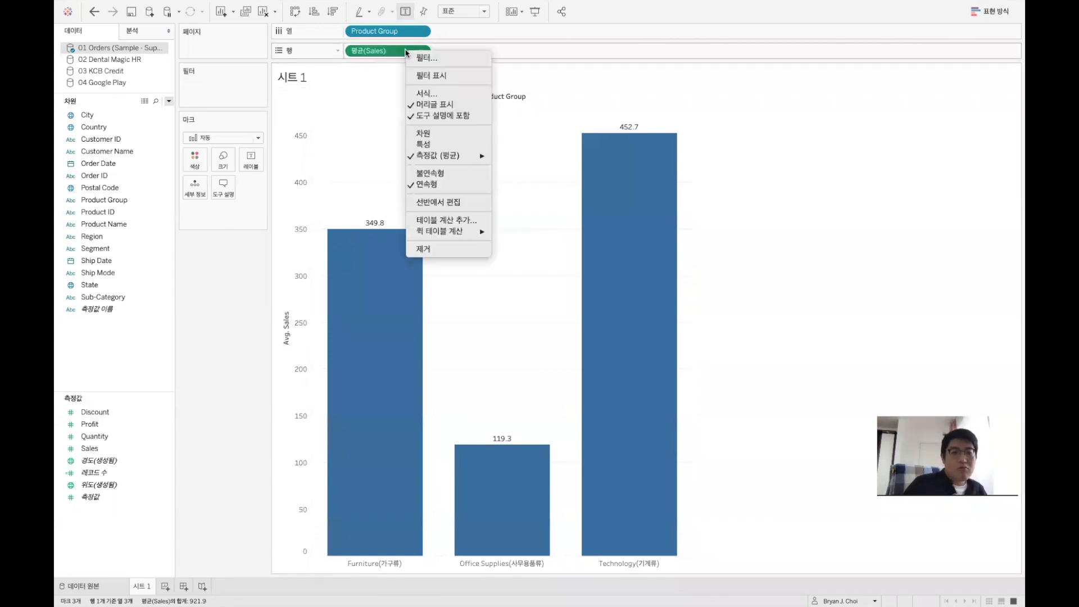
pyautogui.moveTo(465, 162)
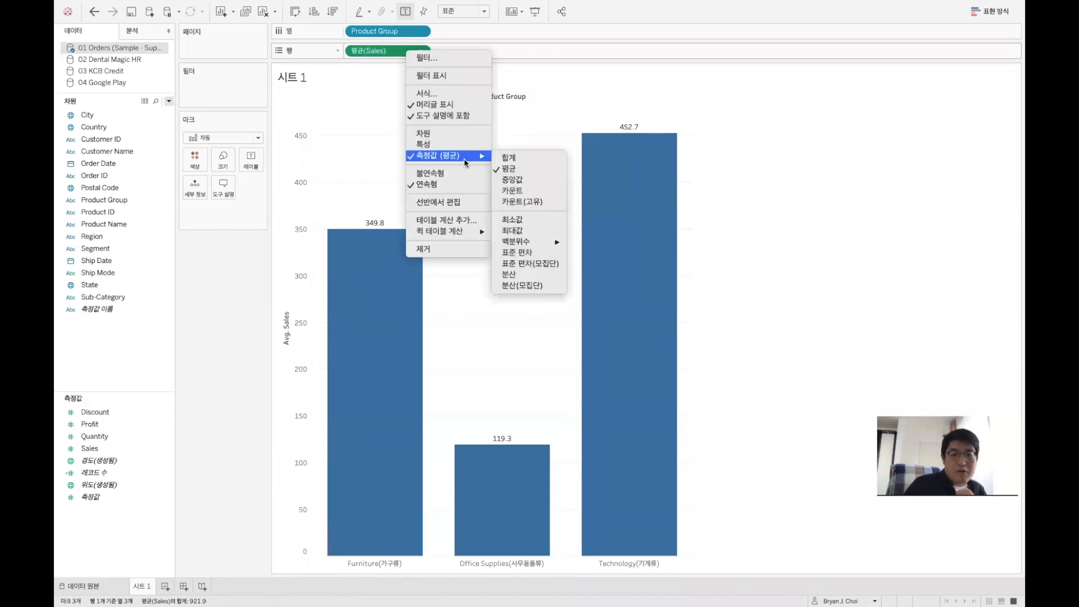
pyautogui.click(517, 229)
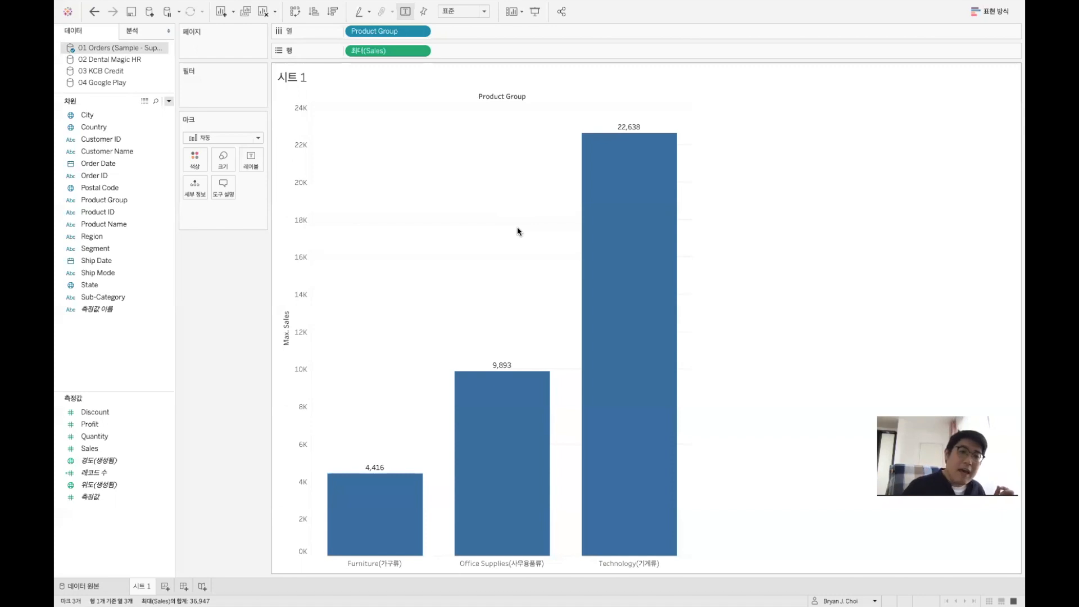
# Set the aggregation of the Sales measure in rows back to sum (합계).
pyautogui.rightClick(384, 51)
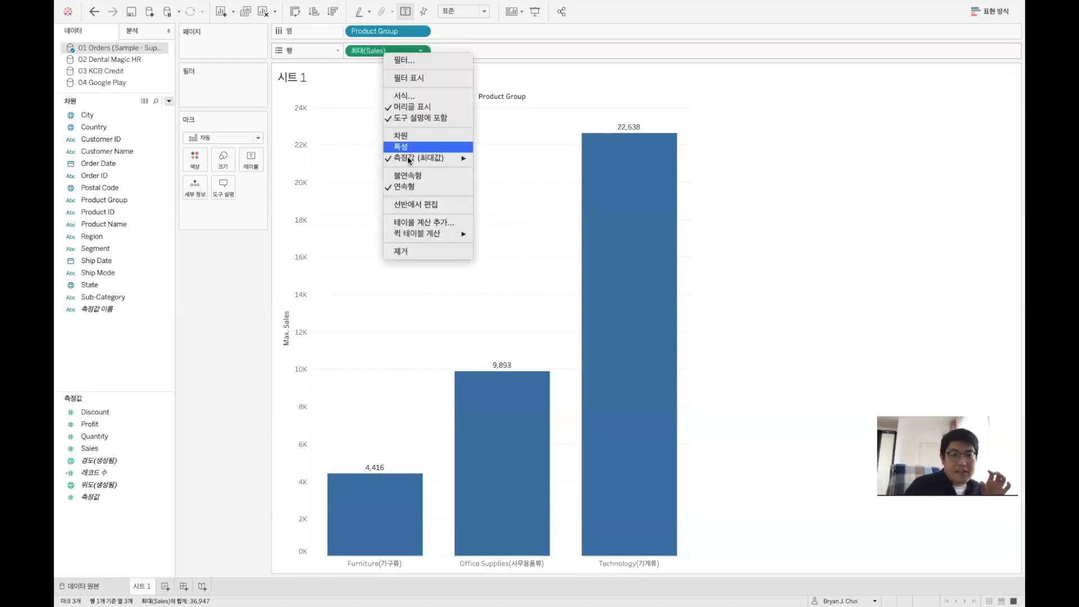
pyautogui.moveTo(427, 158)
pyautogui.click(515, 161)
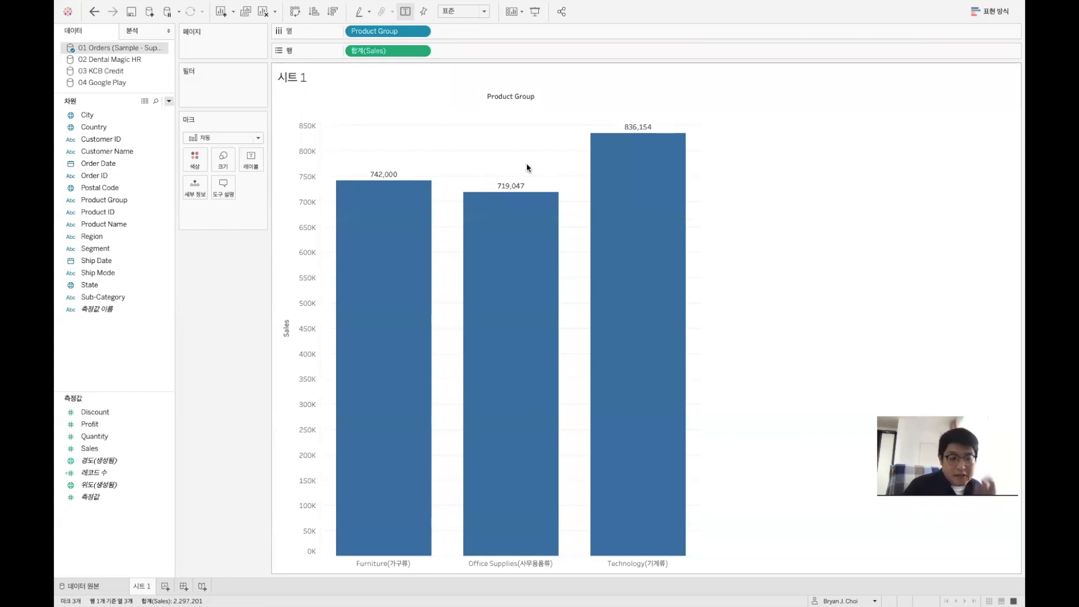
# Examine the default property options of the Sales measure, including its aggregation (집계), and close them without changes.
pyautogui.click(107, 450)
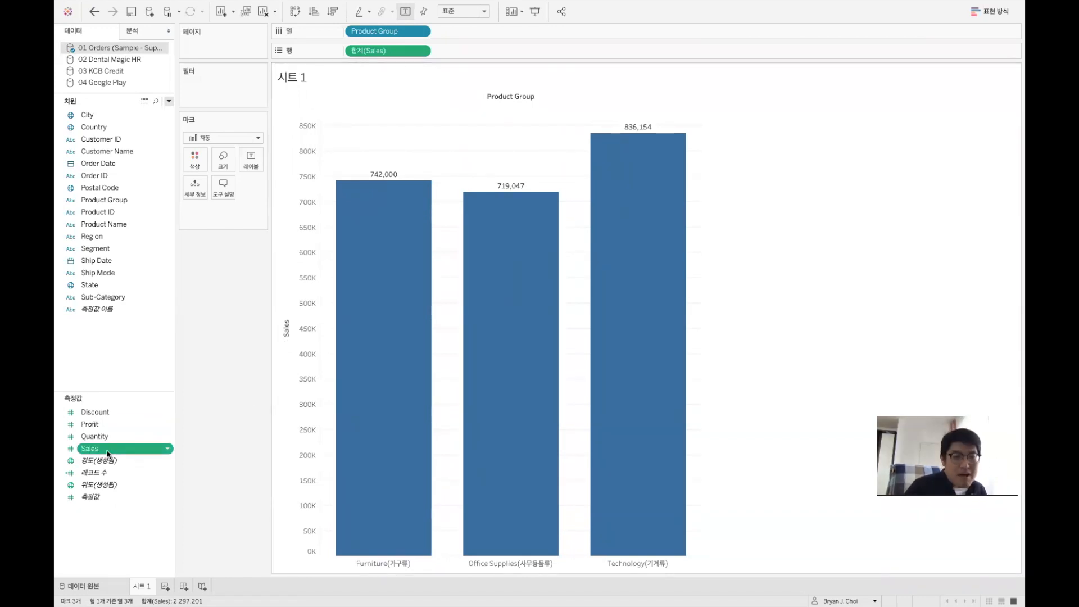
pyautogui.rightClick(109, 453)
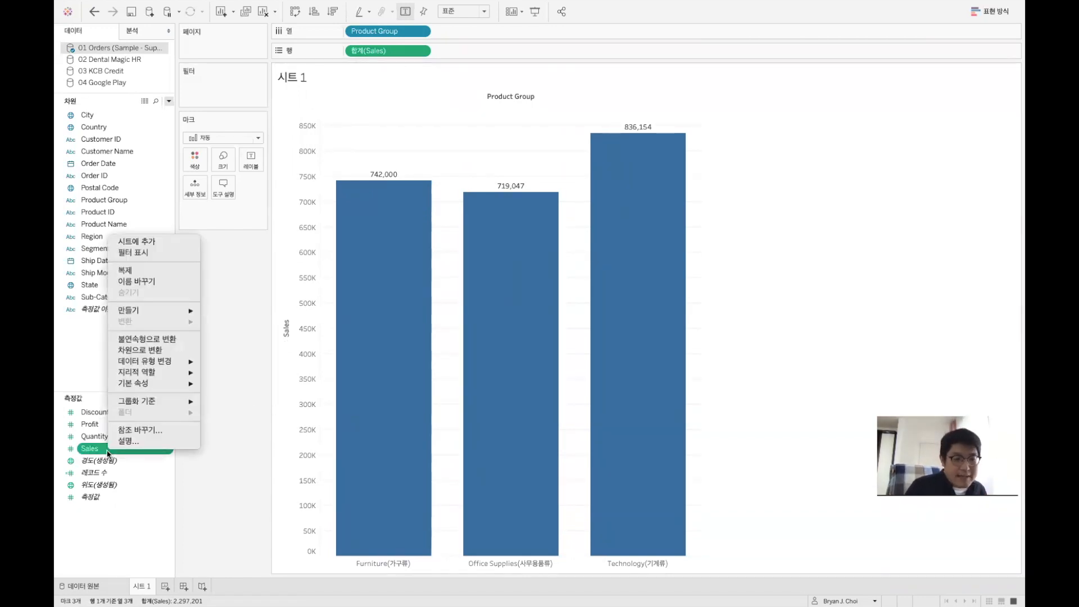
pyautogui.moveTo(153, 382)
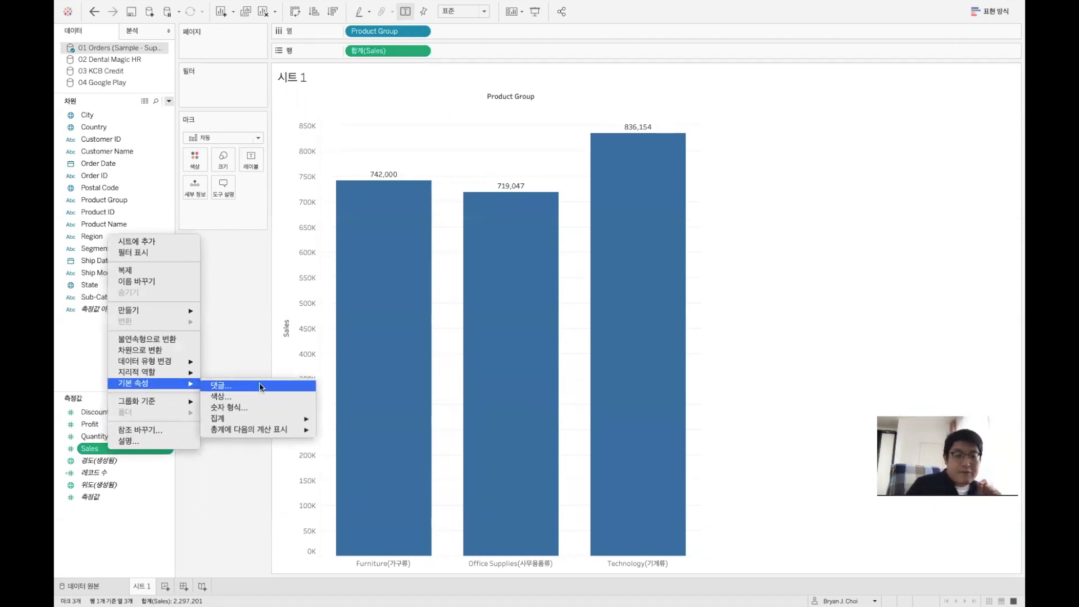
pyautogui.moveTo(256, 418)
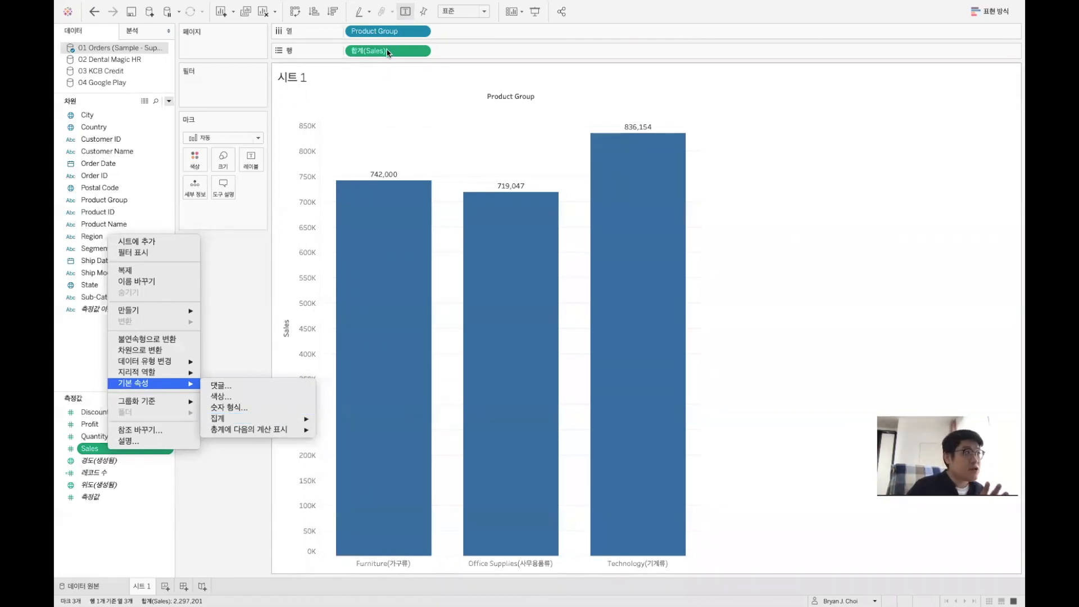
pyautogui.click(258, 257)
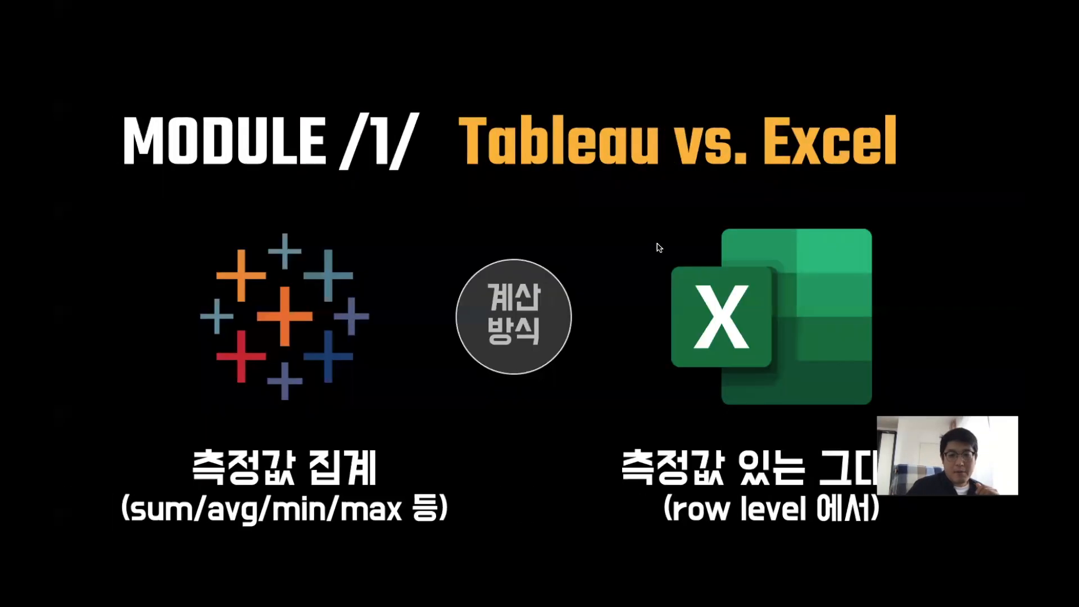
pyautogui.press('Right')
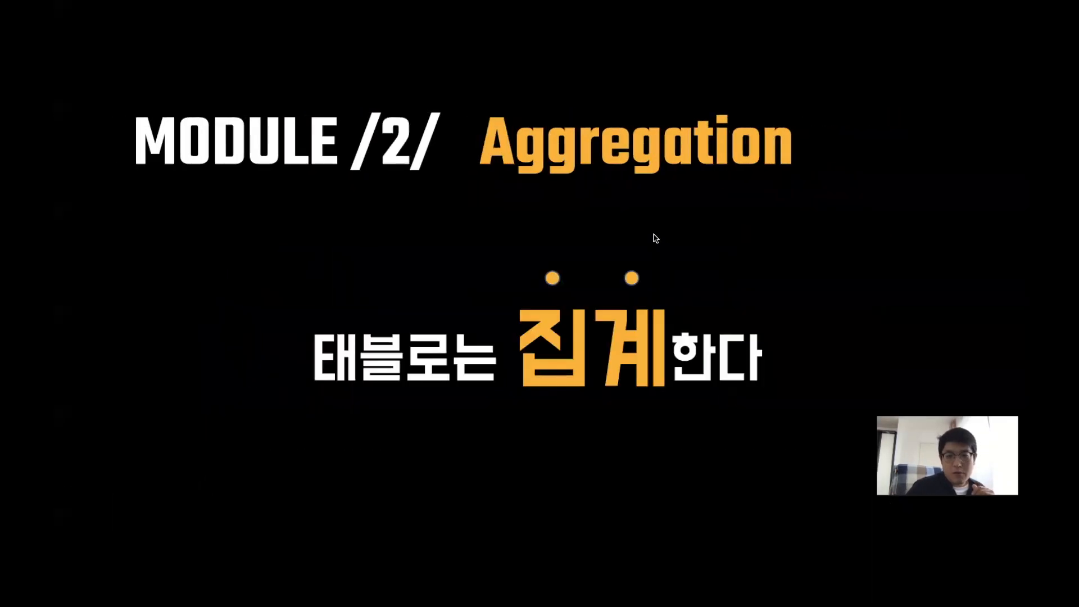
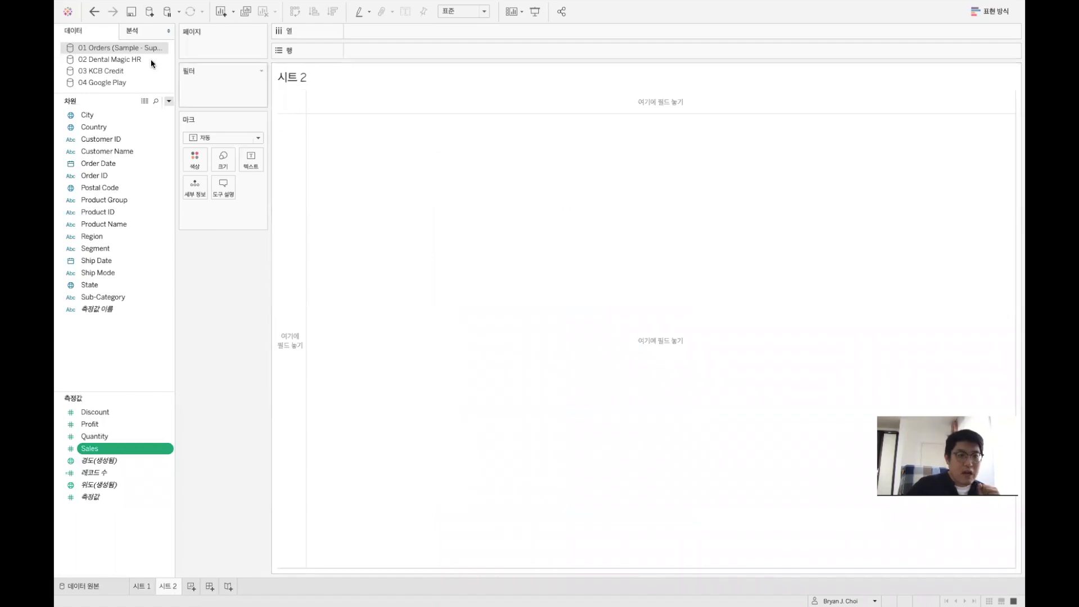
# Select the 02 Dental Magic HR data source, and switch to Excel to view the Orders sheet of the Superstore workbook.
pyautogui.click(101, 62)
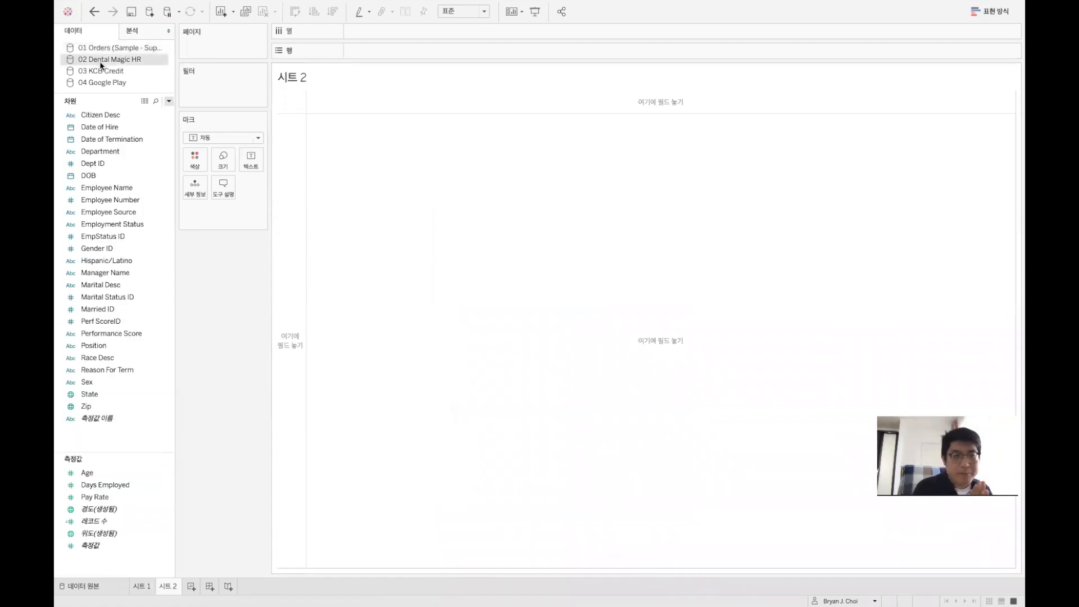
pyautogui.press('super+Tab')
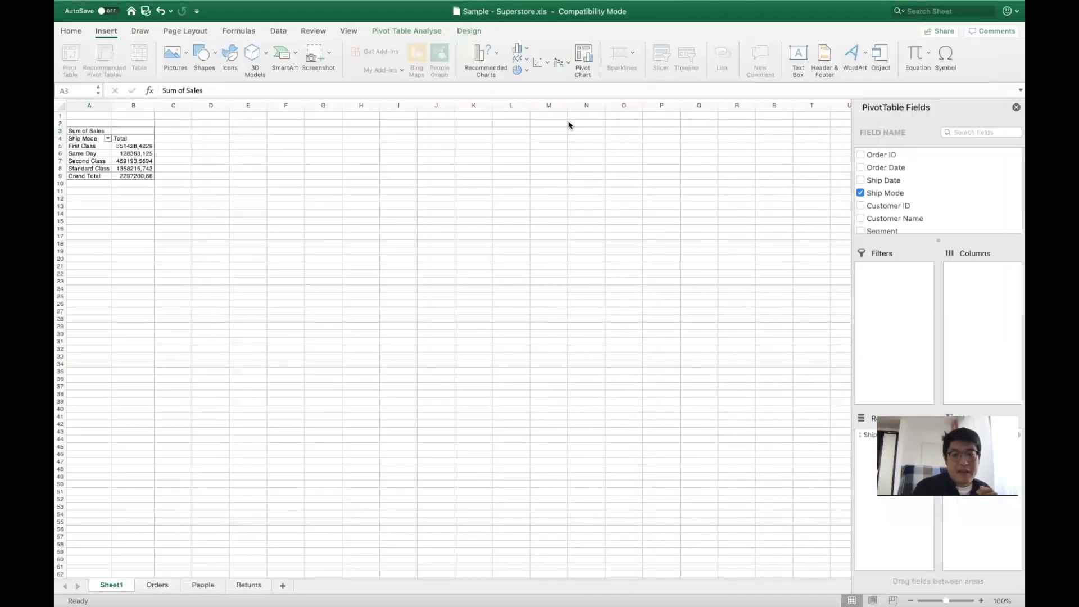
pyautogui.click(155, 587)
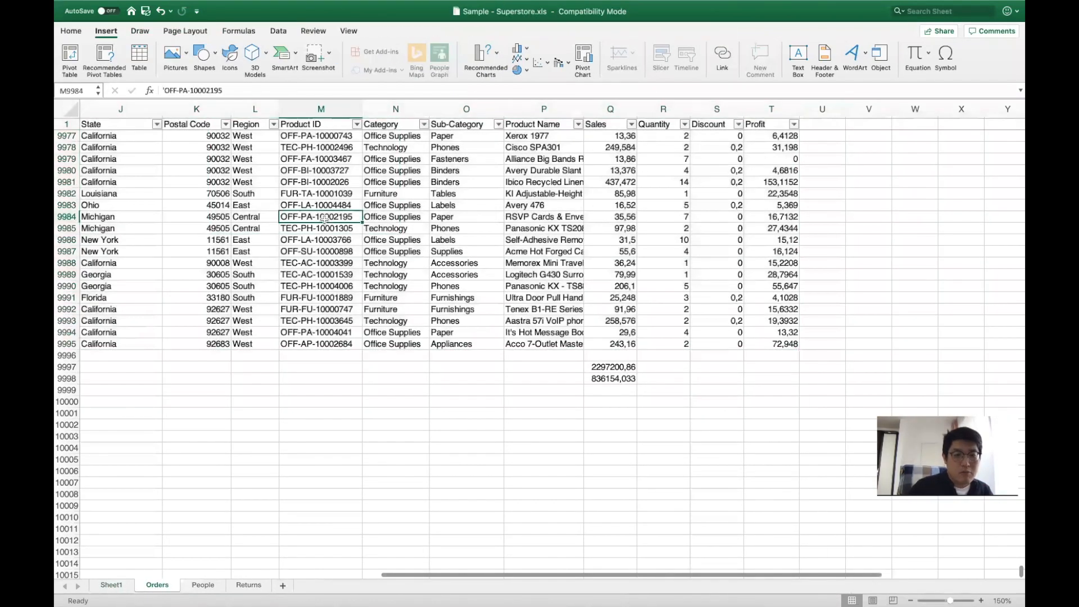
# Highlight the header row of the Orders sheet from Profit back to Order ID, and switch back to Tableau.
pyautogui.click(781, 125)
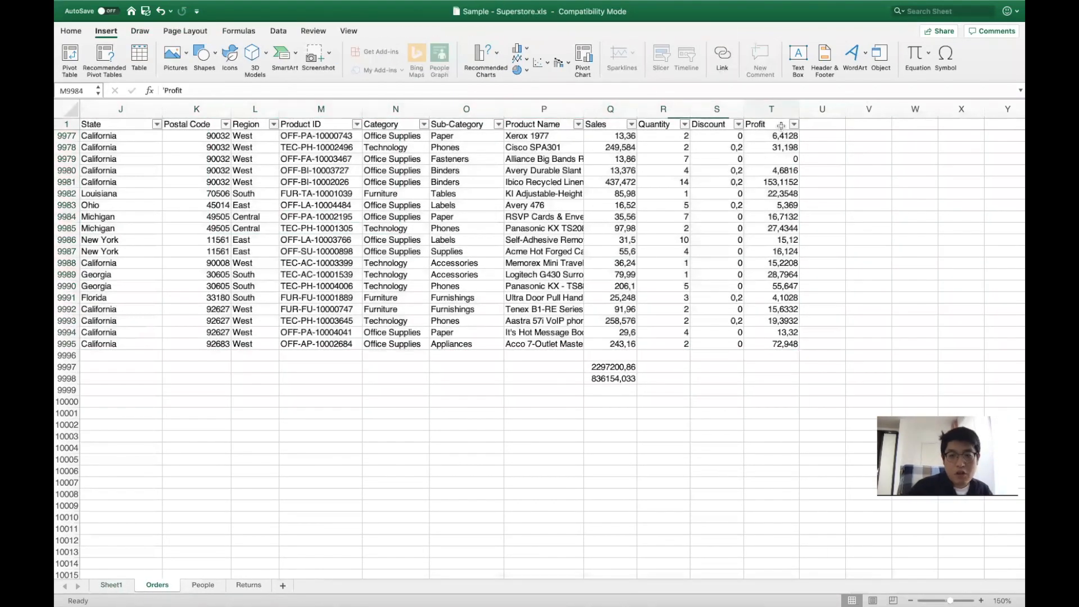
pyautogui.scroll(20, 781, 125)
pyautogui.hscroll(-10, 781, 125)
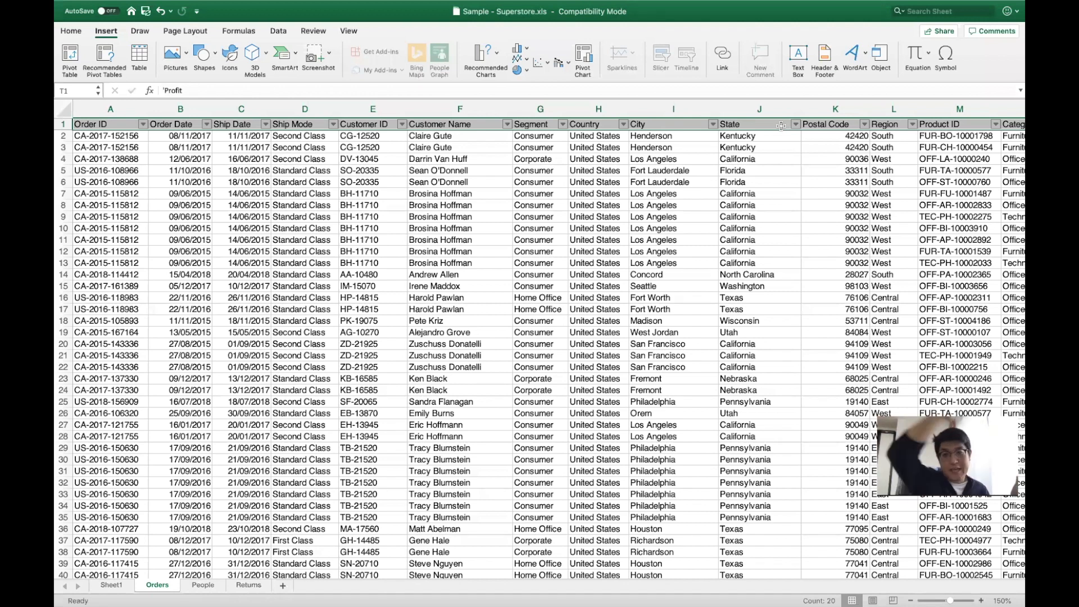
pyautogui.press('super+Tab')
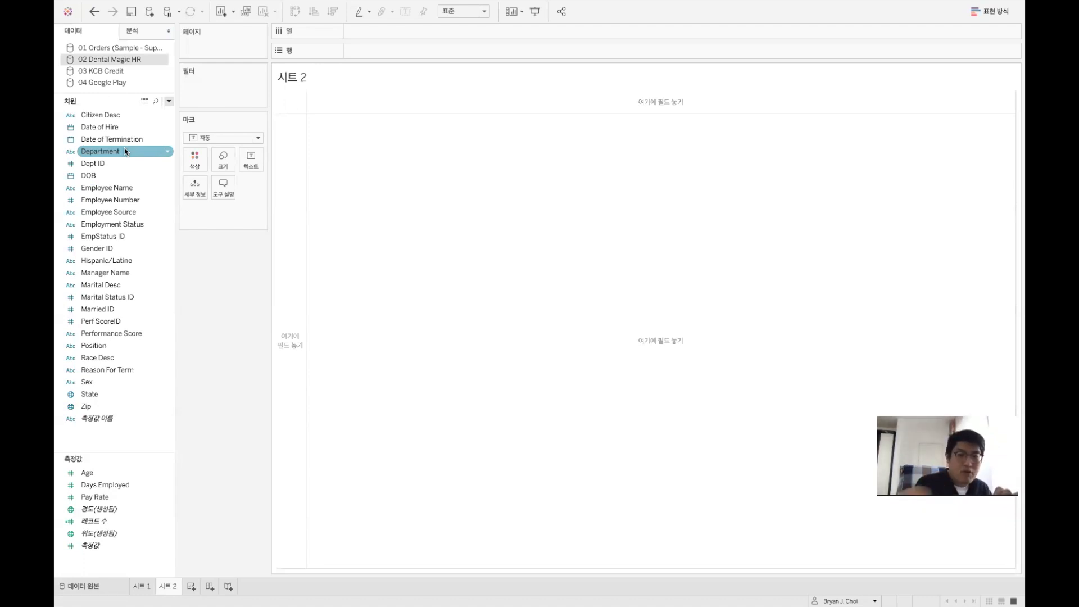
# Open the calculation behind the 레코드 수 measure of the 02 Dental Magic HR data source.
pyautogui.rightClick(88, 522)
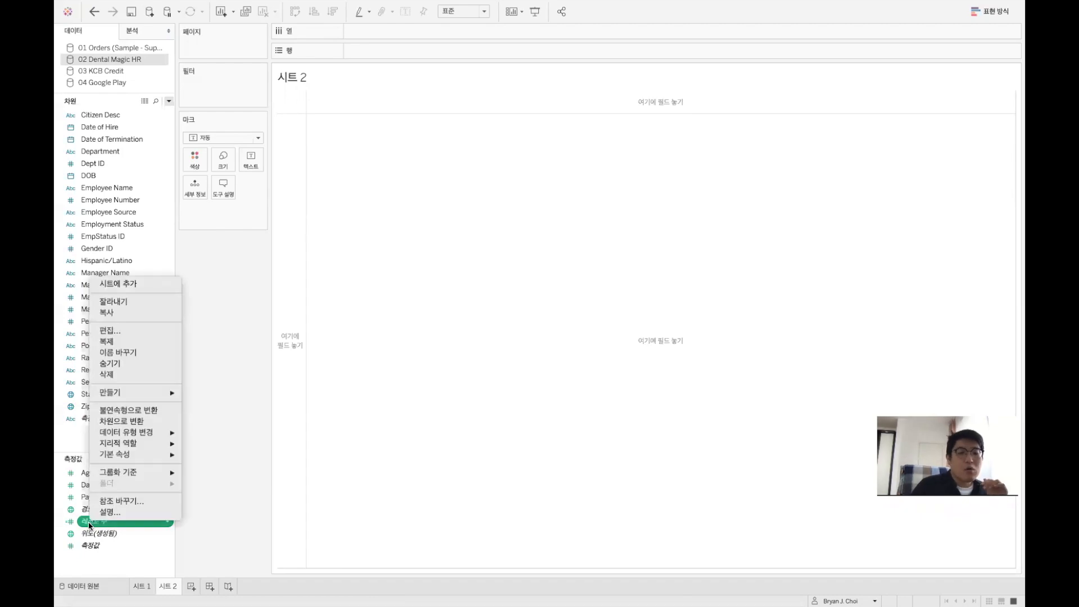
pyautogui.click(213, 466)
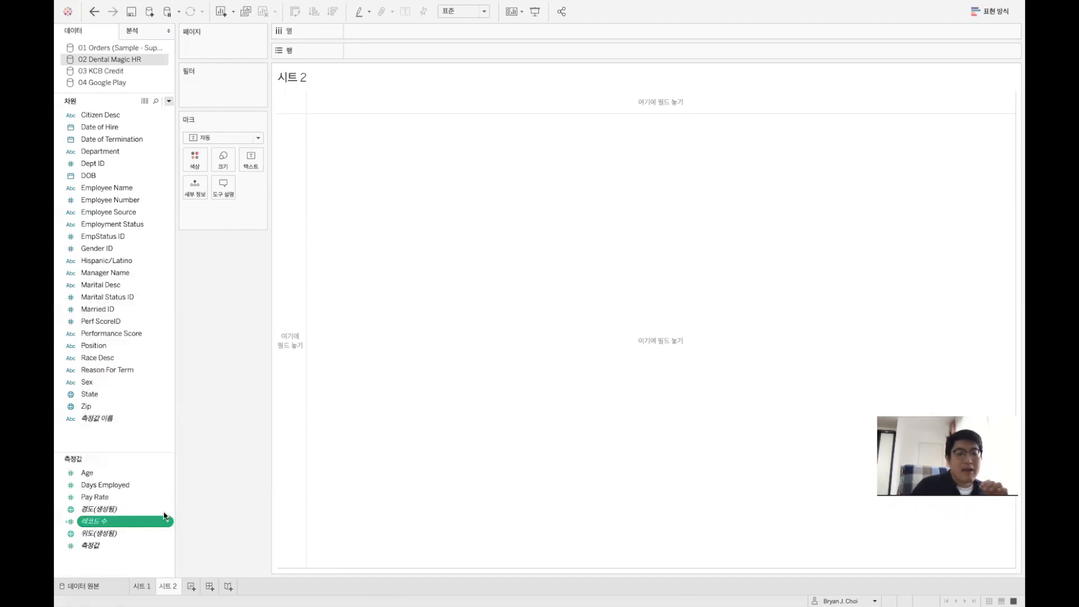
pyautogui.rightClick(124, 520)
pyautogui.click(149, 330)
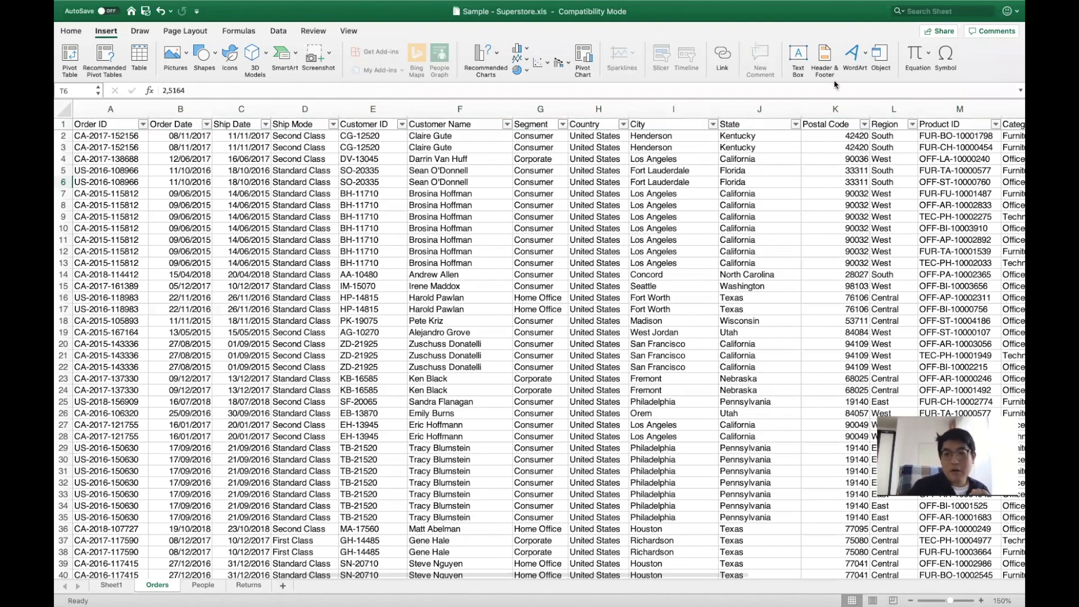
# Walk down the Orders rows in and beside the Profit column in Excel, and return to Tableau to close the 레코드 수 calculation.
pyautogui.press('Down')
pyautogui.press('Down')
pyautogui.press('Down')
pyautogui.press('Down')
pyautogui.press('Down')
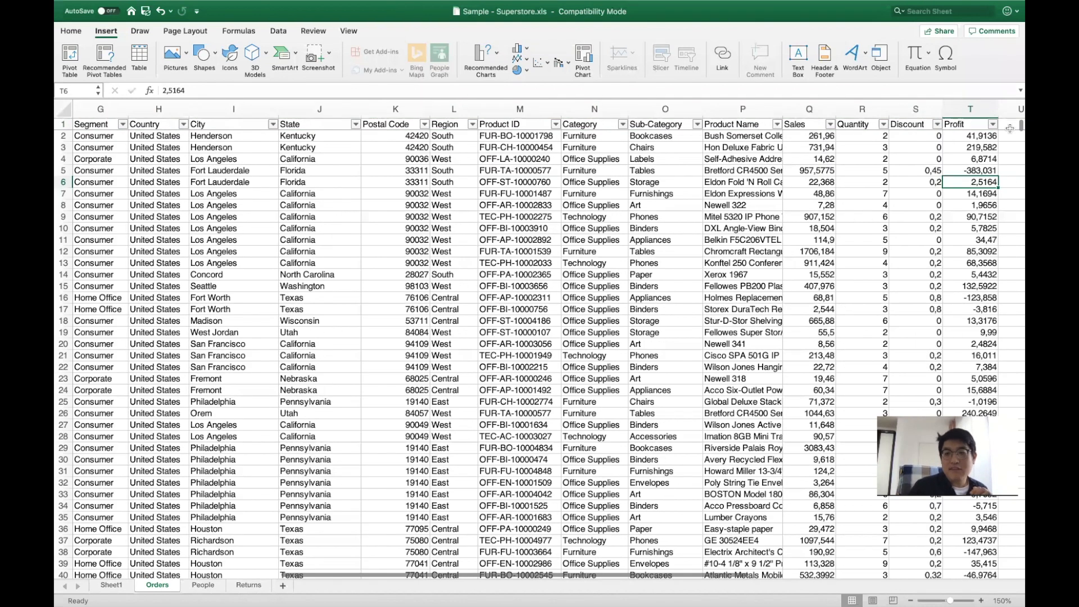
pyautogui.click(1009, 133)
pyautogui.press('Down')
pyautogui.press('Down')
pyautogui.press('Down')
pyautogui.press('Down')
pyautogui.press('Down')
pyautogui.press('Down')
pyautogui.press('Down')
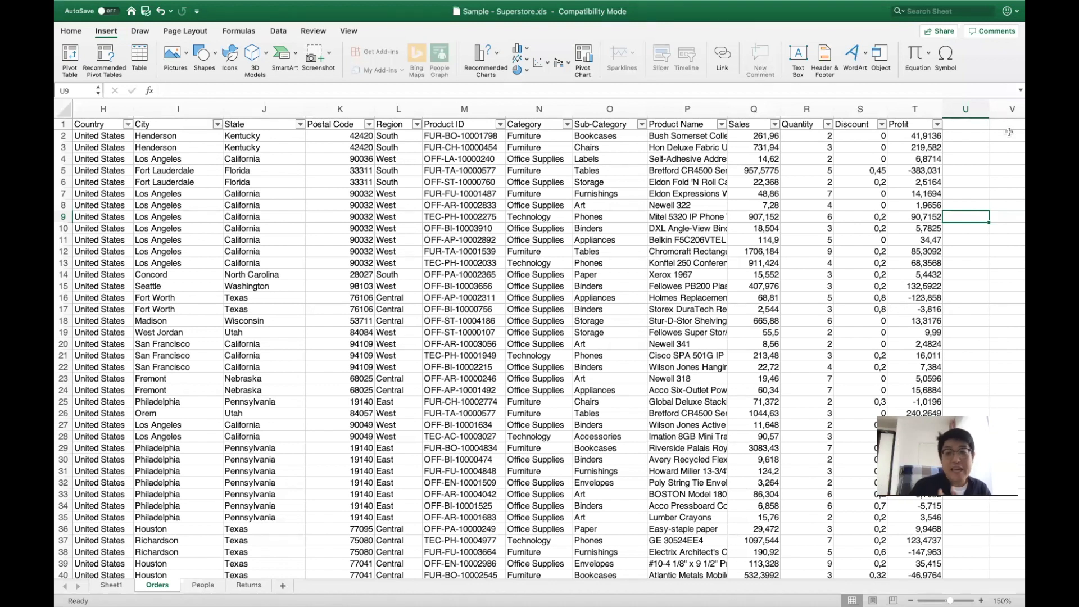
pyautogui.hotkey('ctrl', 'Left')
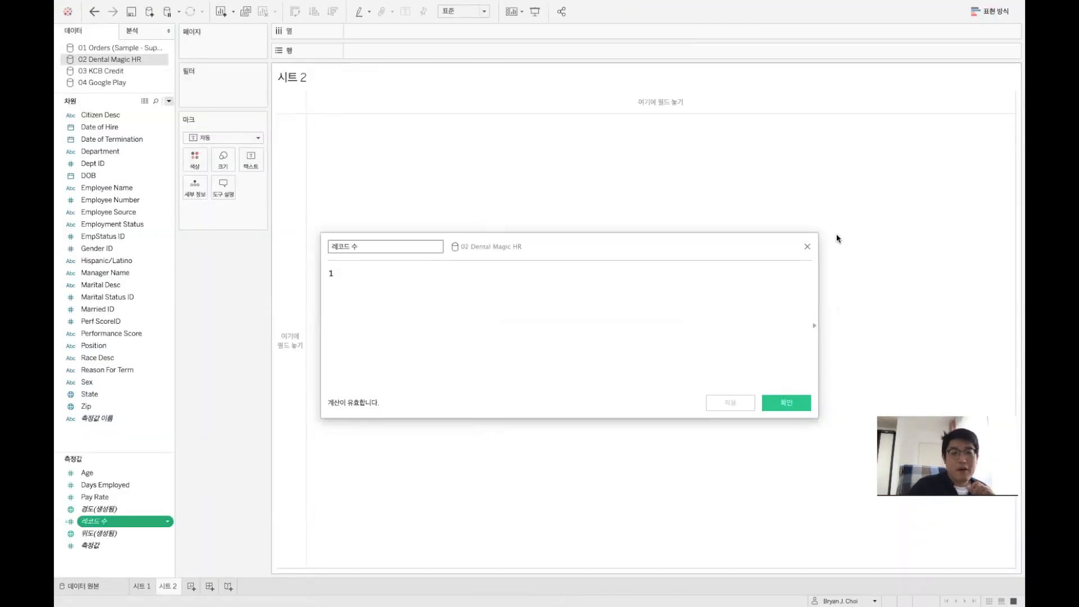
pyautogui.click(787, 402)
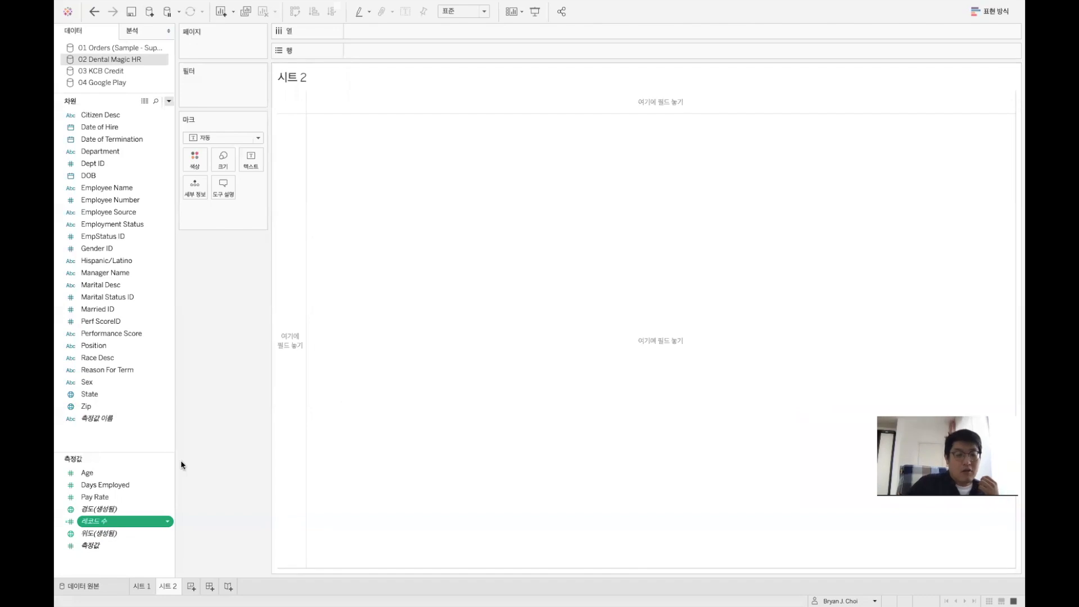
# Plot the 레코드 수 measure in rows as a bar and show its mark label.
pyautogui.doubleClick(96, 521)
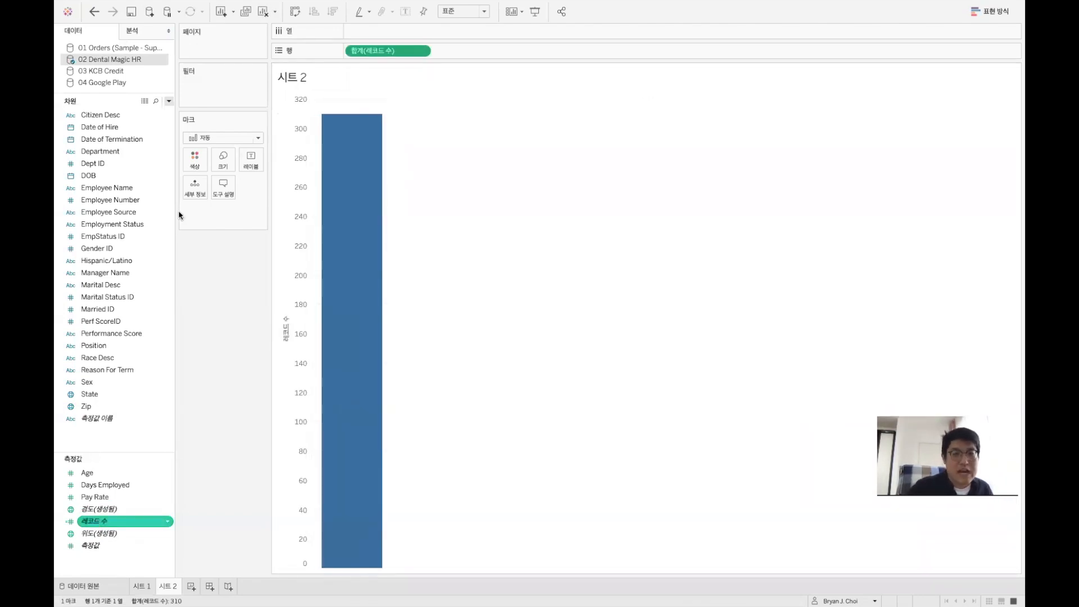
pyautogui.click(404, 11)
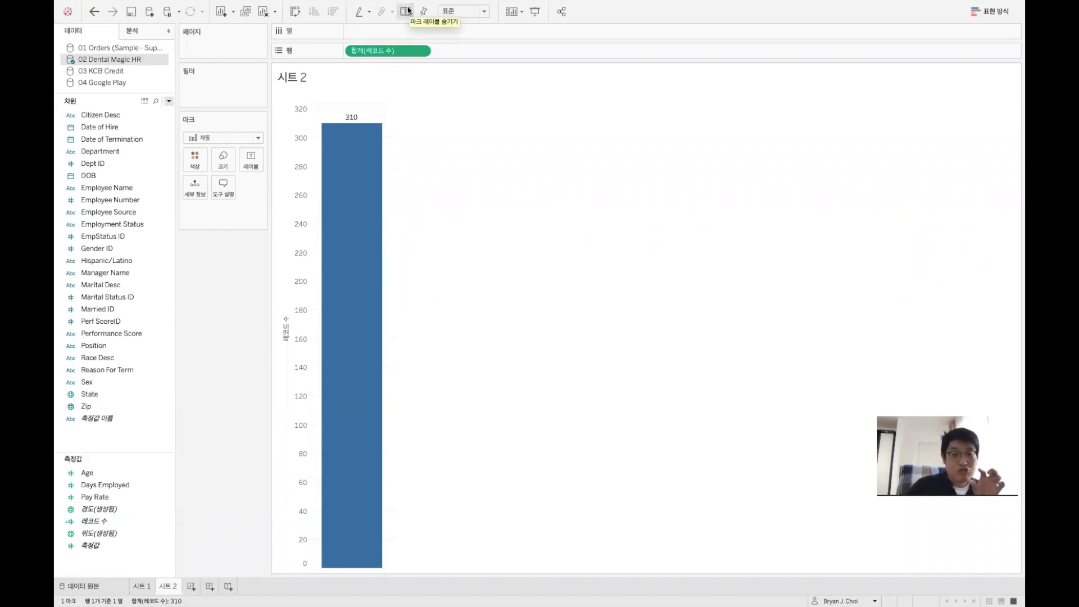
pyautogui.moveTo(353, 118)
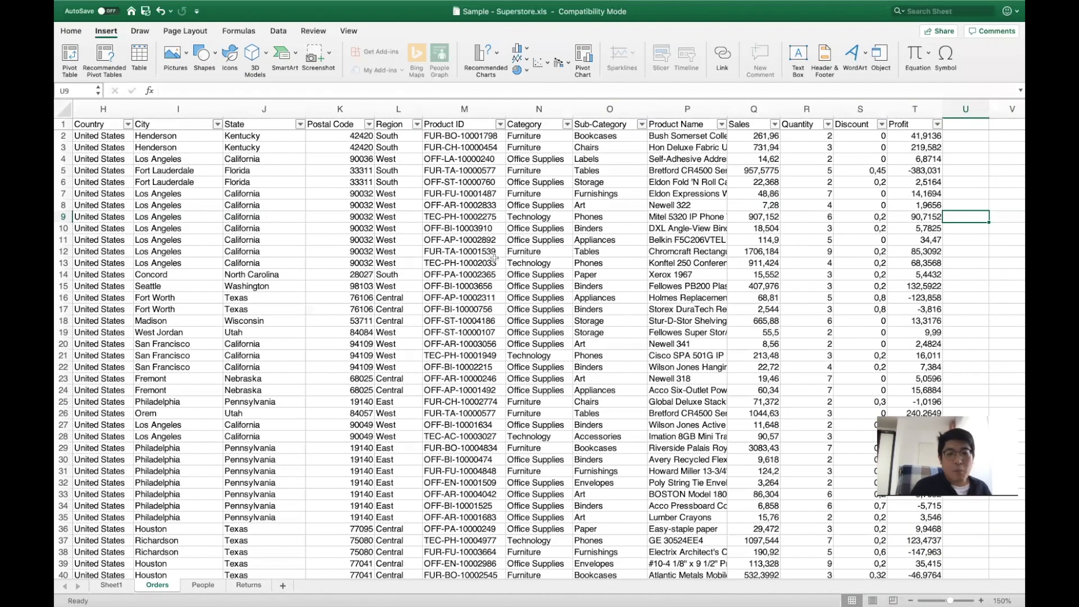
# View the last data row of the Orders sheet back to its Order ID in Excel, and return to the Tableau bar.
pyautogui.click(494, 258)
pyautogui.press('super+Down')
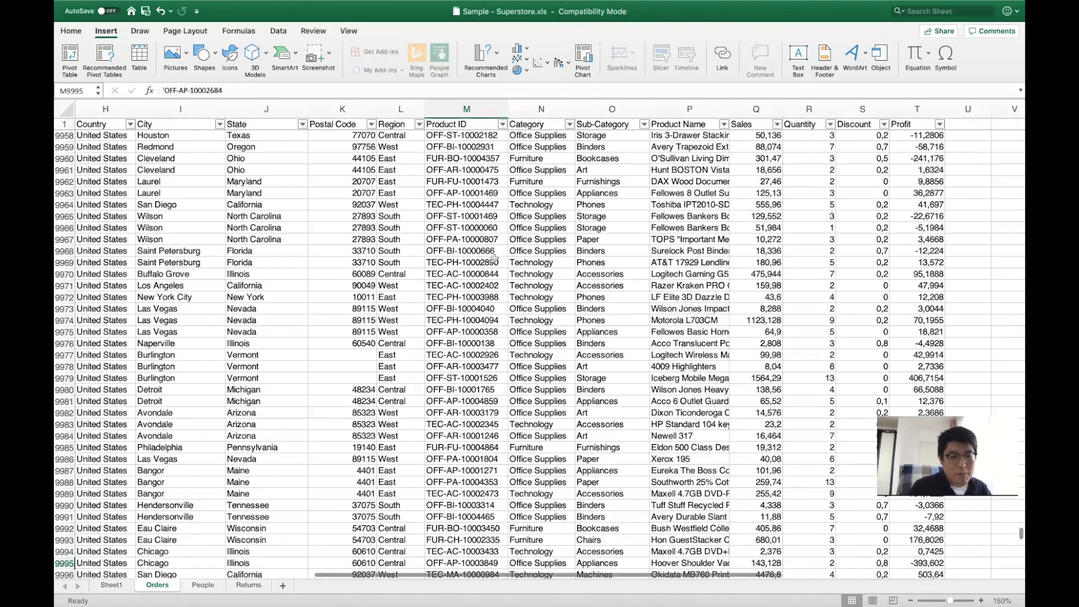
pyautogui.press('super+Left')
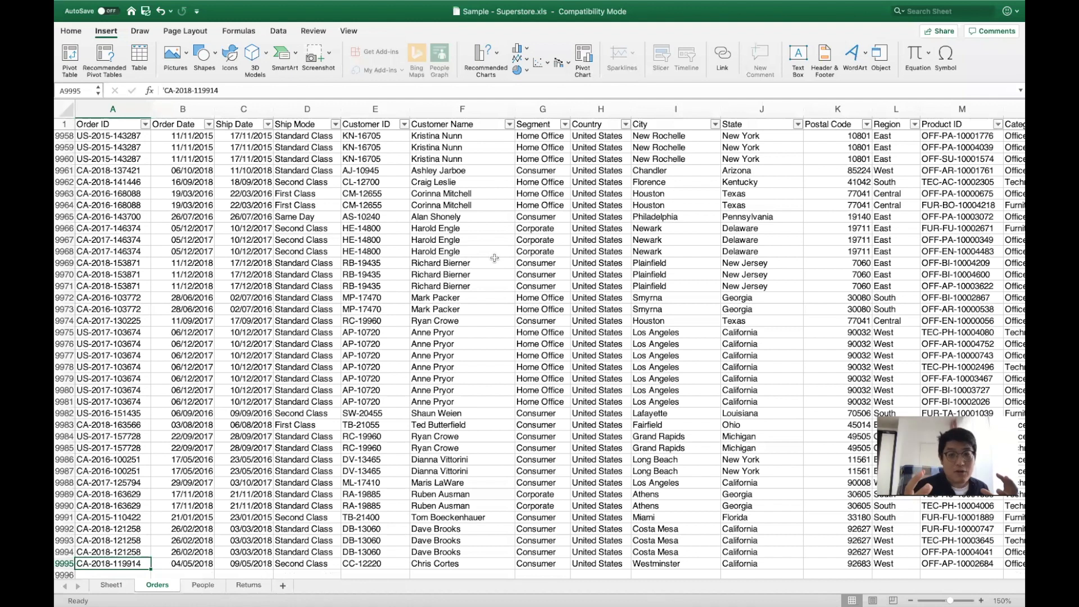
pyautogui.hotkey('ctrl', 'Left')
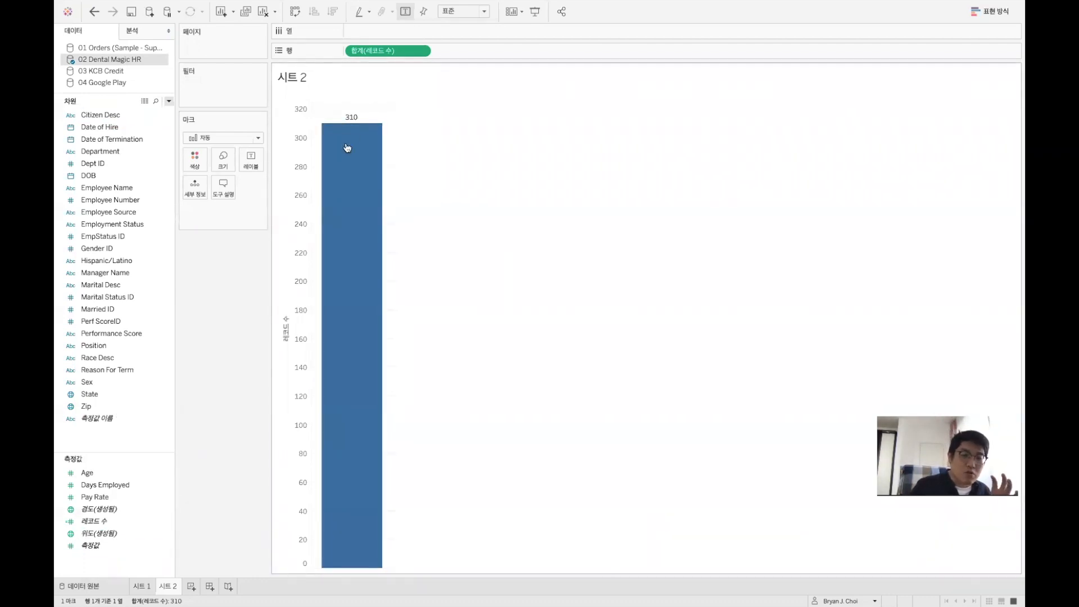
pyautogui.moveTo(349, 144)
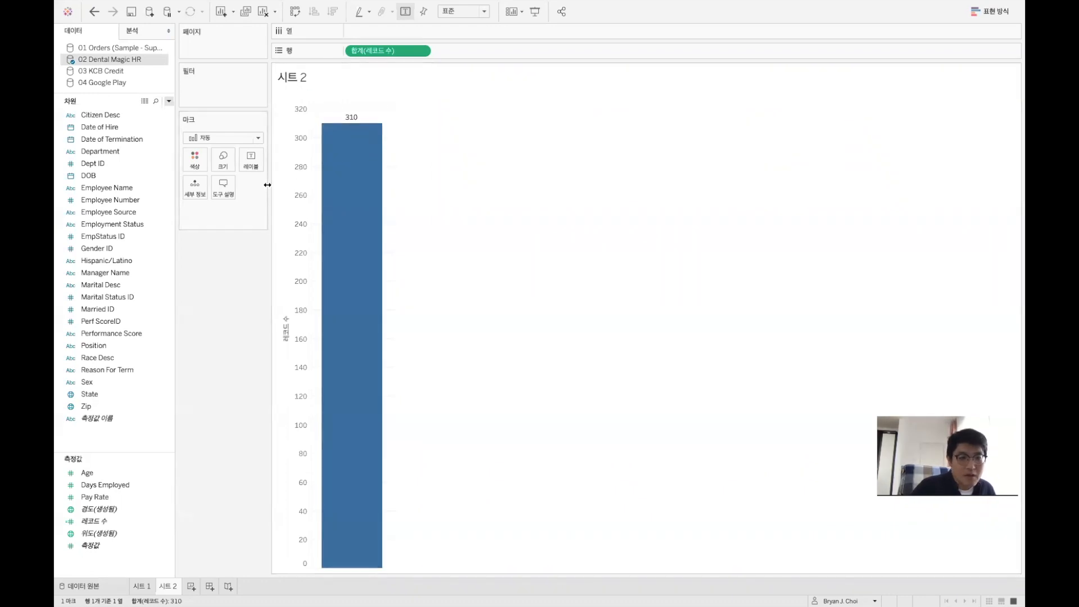
# Widen the marks card and move the 레코드 수 sum from rows to colour (색상).
pyautogui.moveTo(269, 184); pyautogui.dragTo(328, 184)
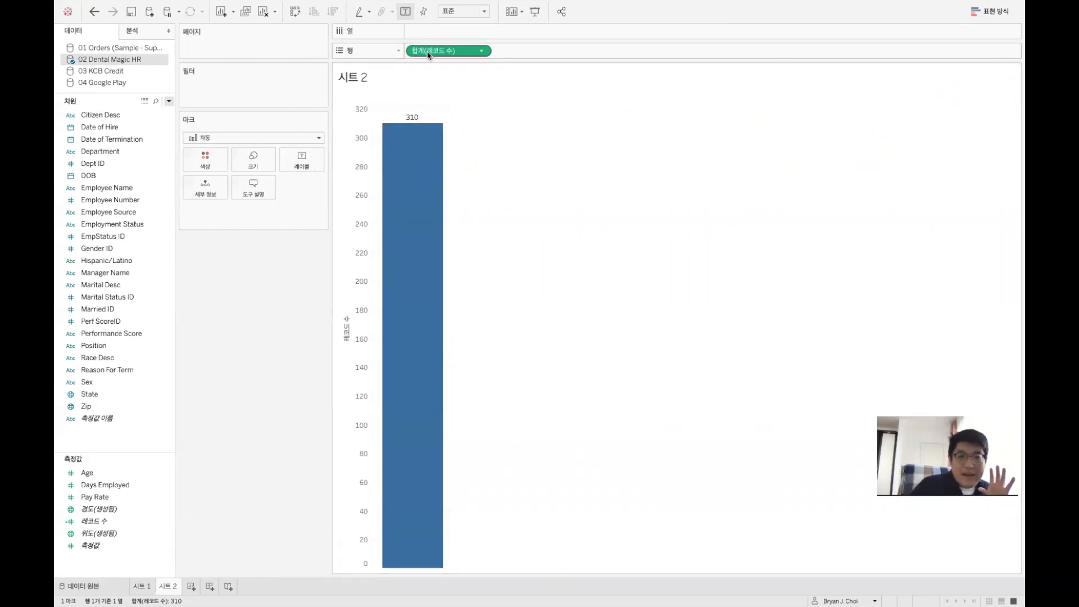
pyautogui.moveTo(428, 53); pyautogui.dragTo(206, 157)
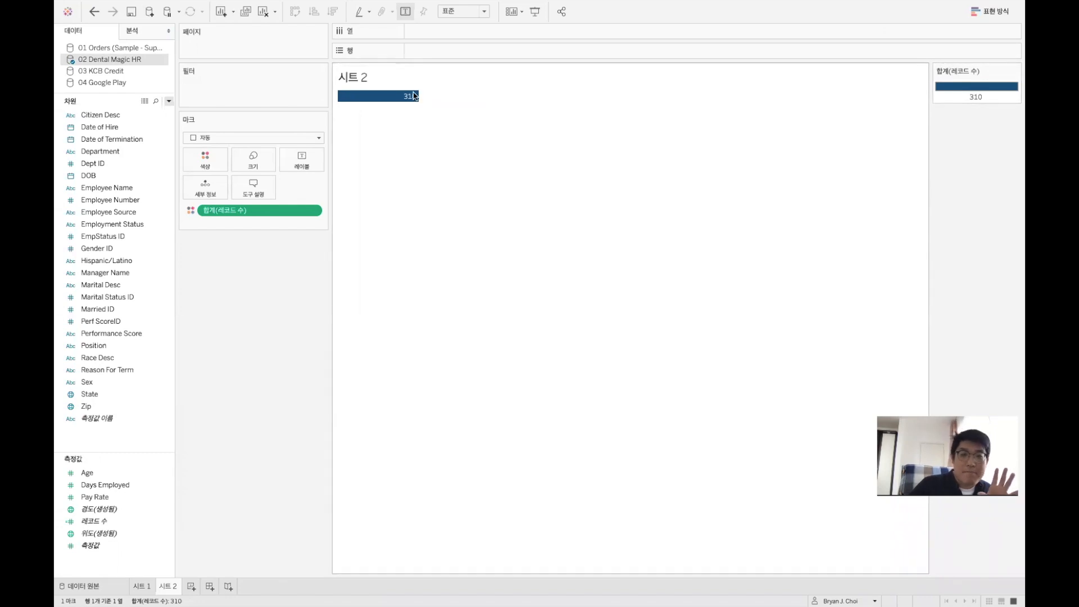
pyautogui.moveTo(404, 96)
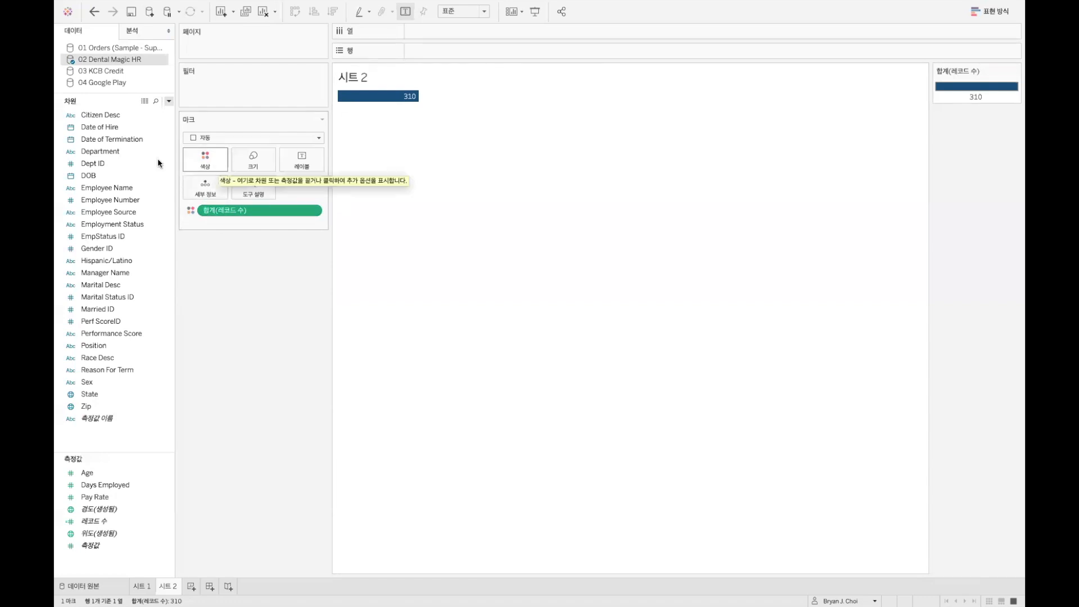
# Highlight the dimensions from Citizen Desc through State, and pick out single fields such as Date of Termination and DOB.
pyautogui.click(118, 116)
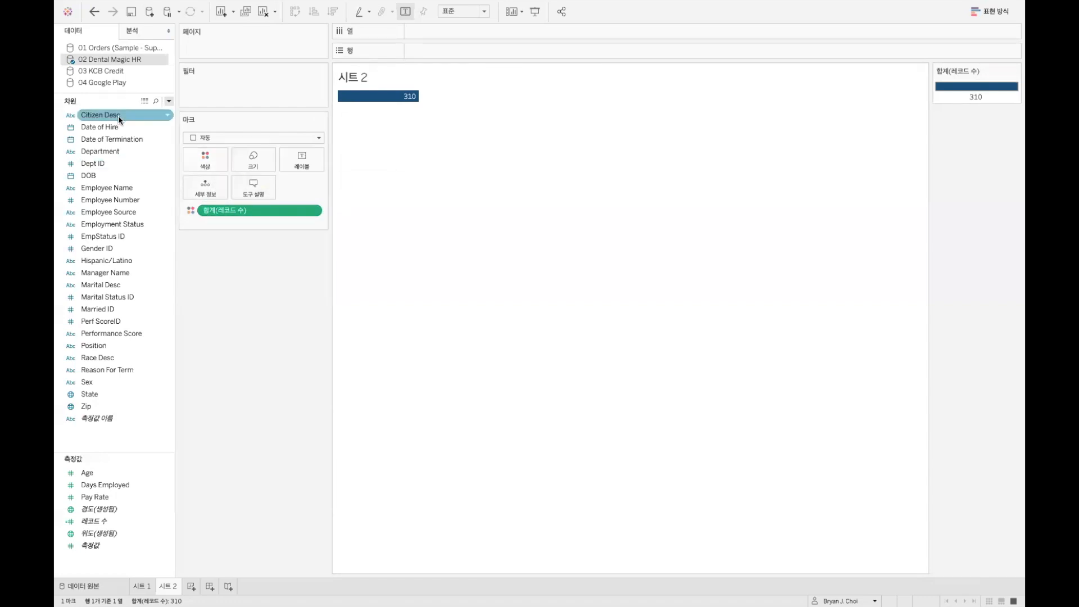
pyautogui.keyDown('shift'); pyautogui.click(125, 395); pyautogui.keyUp('shift')
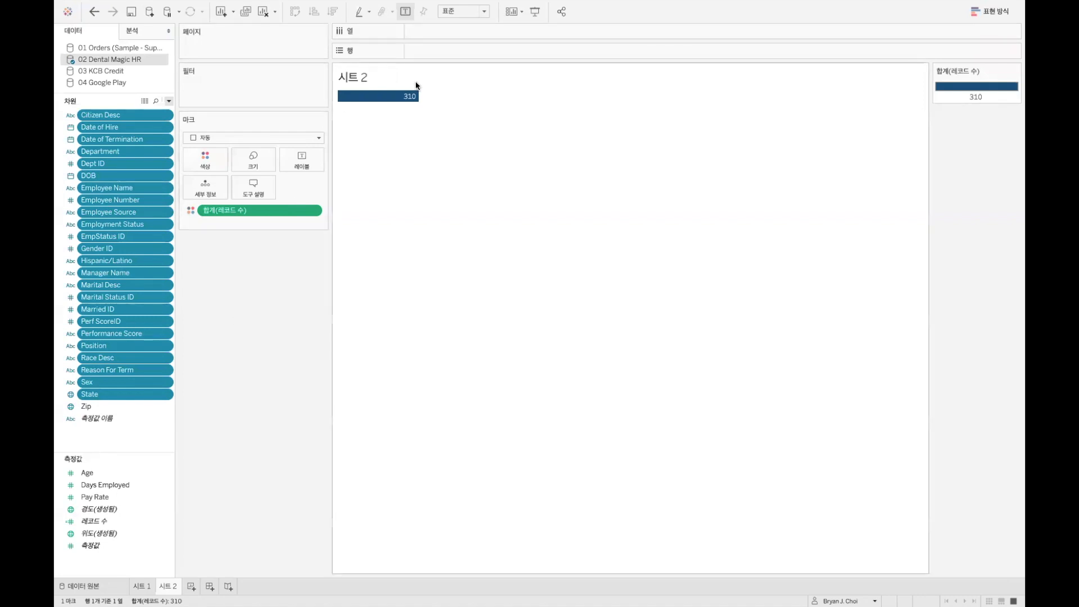
pyautogui.click(118, 142)
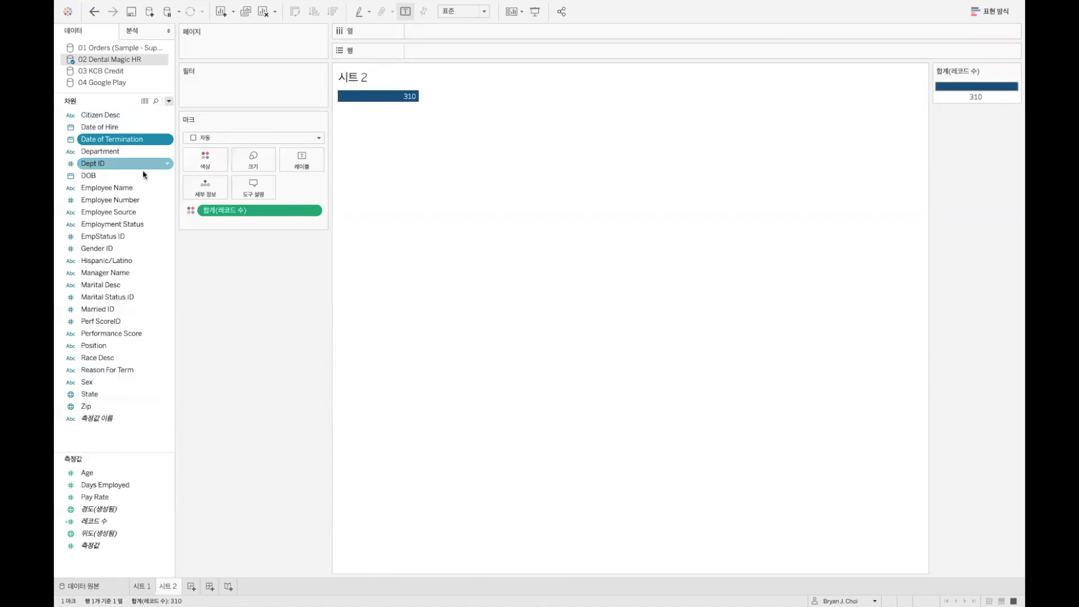
pyautogui.keyDown('ctrl'); pyautogui.click(137, 223); pyautogui.keyUp('ctrl')
pyautogui.click(100, 176)
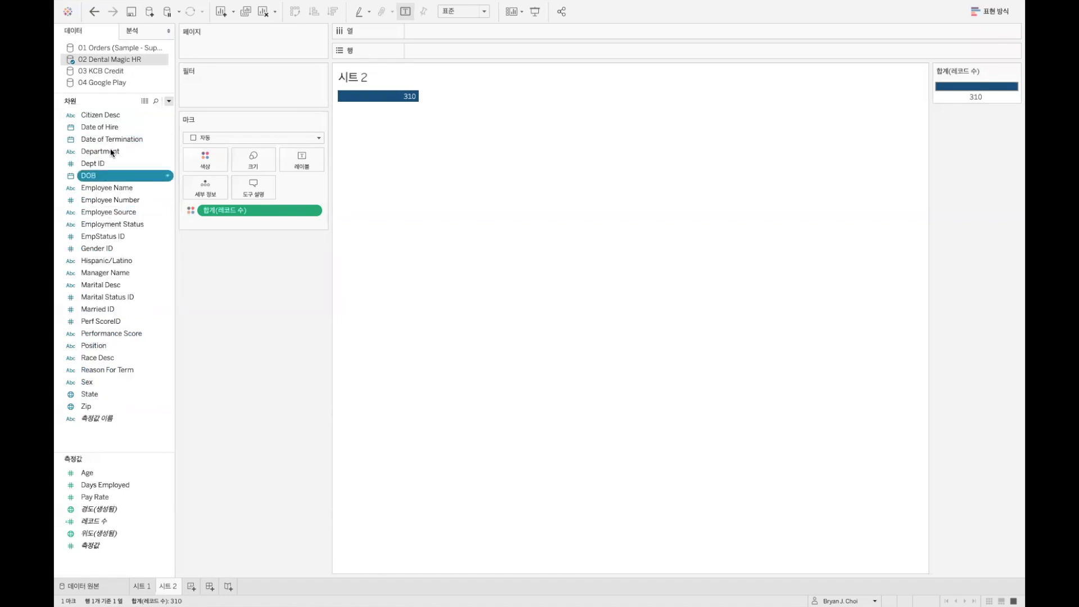
# Break the coloured 레코드 수 down by adding Department, Manager Name and Sex to rows.
pyautogui.click(110, 152)
pyautogui.moveTo(107, 156); pyautogui.dragTo(761, 55)
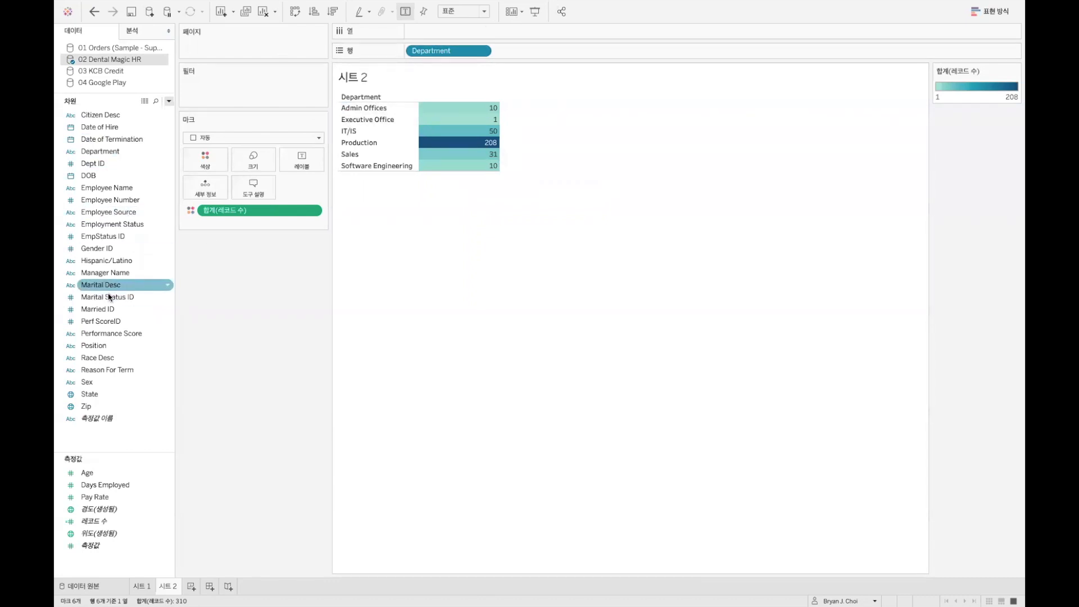
pyautogui.moveTo(106, 273); pyautogui.dragTo(762, 48)
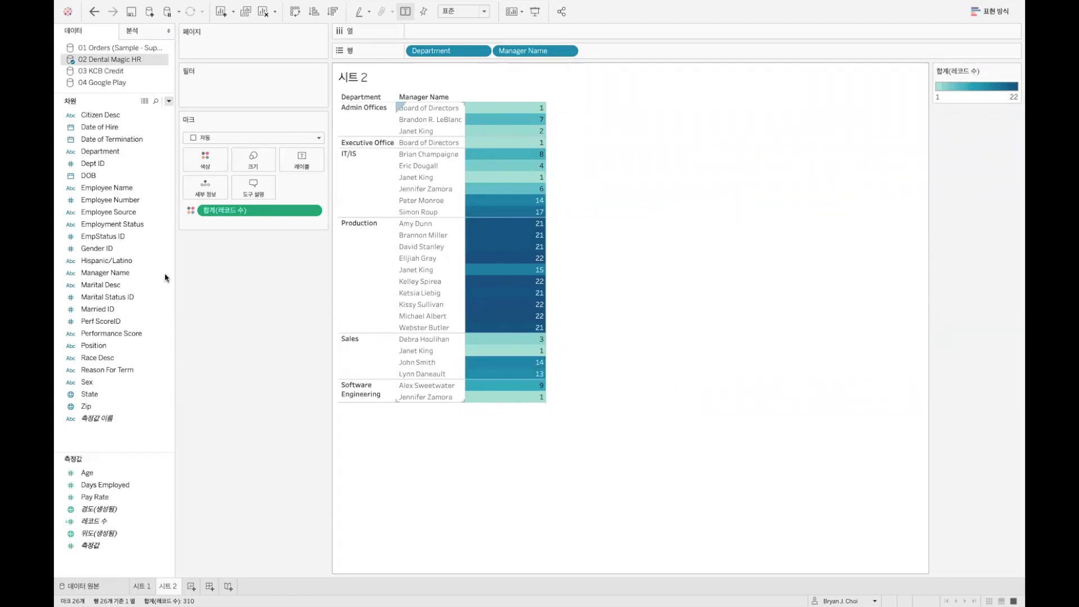
pyautogui.moveTo(107, 381); pyautogui.dragTo(783, 45)
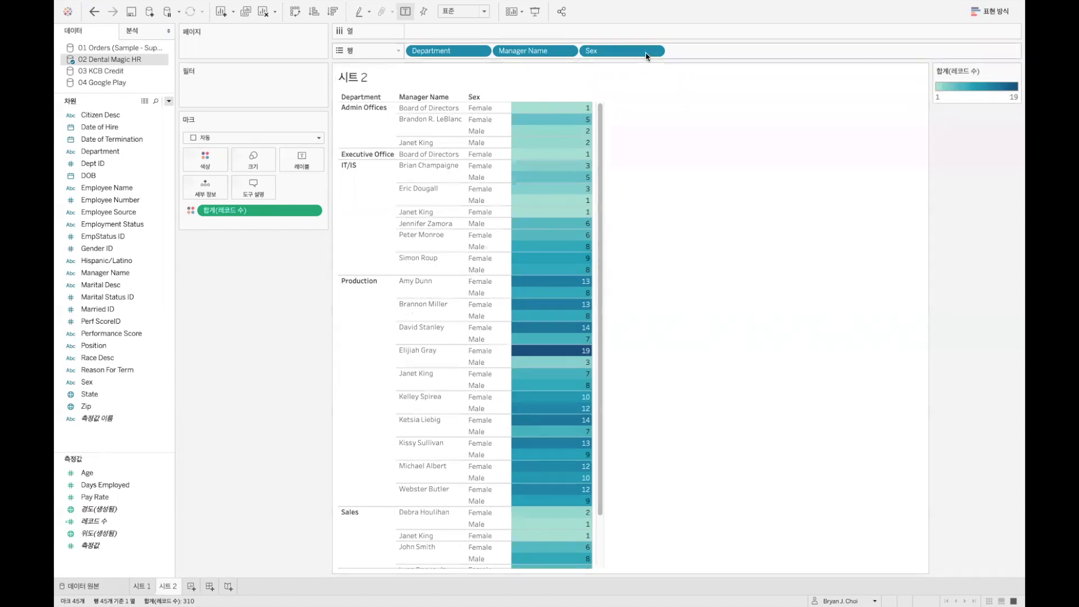
# Clear the sheet and show 레코드 수 as colour (색상) for each Employee Name in rows.
pyautogui.click(263, 11)
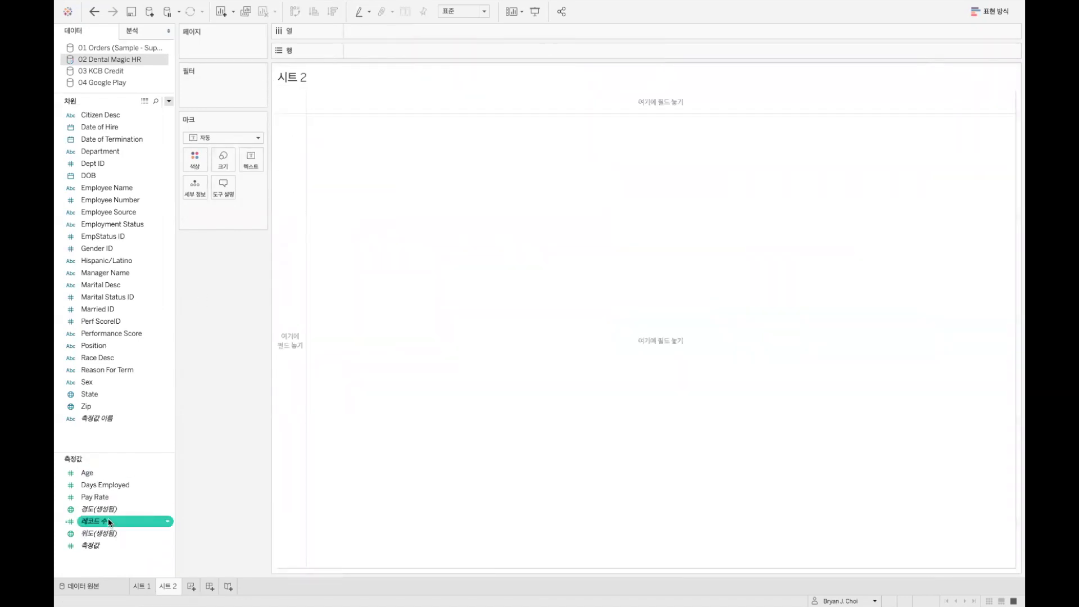
pyautogui.moveTo(92, 521); pyautogui.dragTo(195, 160)
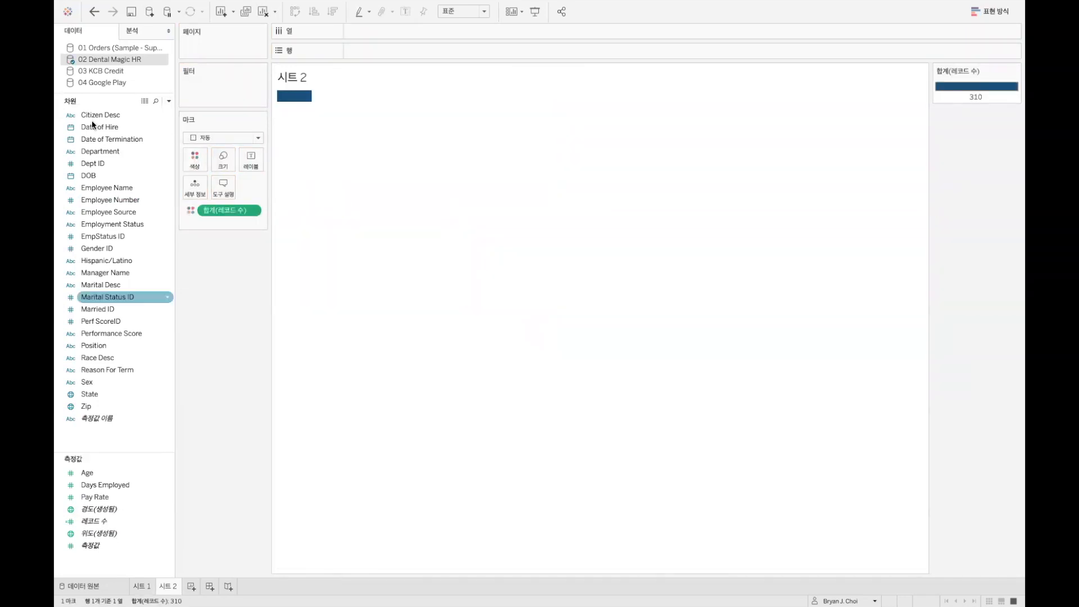
pyautogui.moveTo(113, 187); pyautogui.dragTo(780, 44)
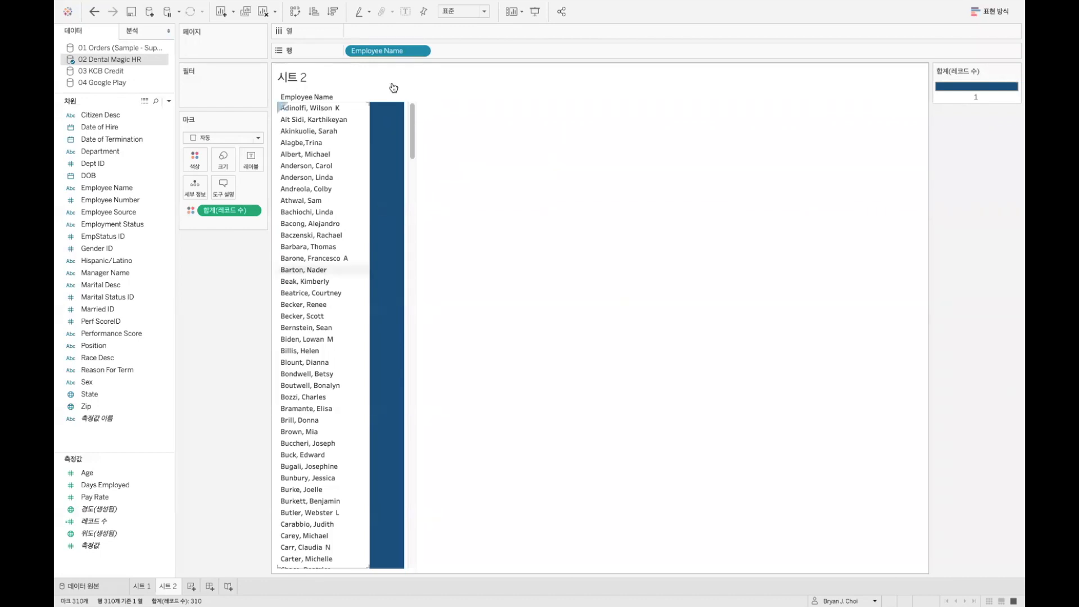
pyautogui.moveTo(412, 118); pyautogui.dragTo(398, 157)
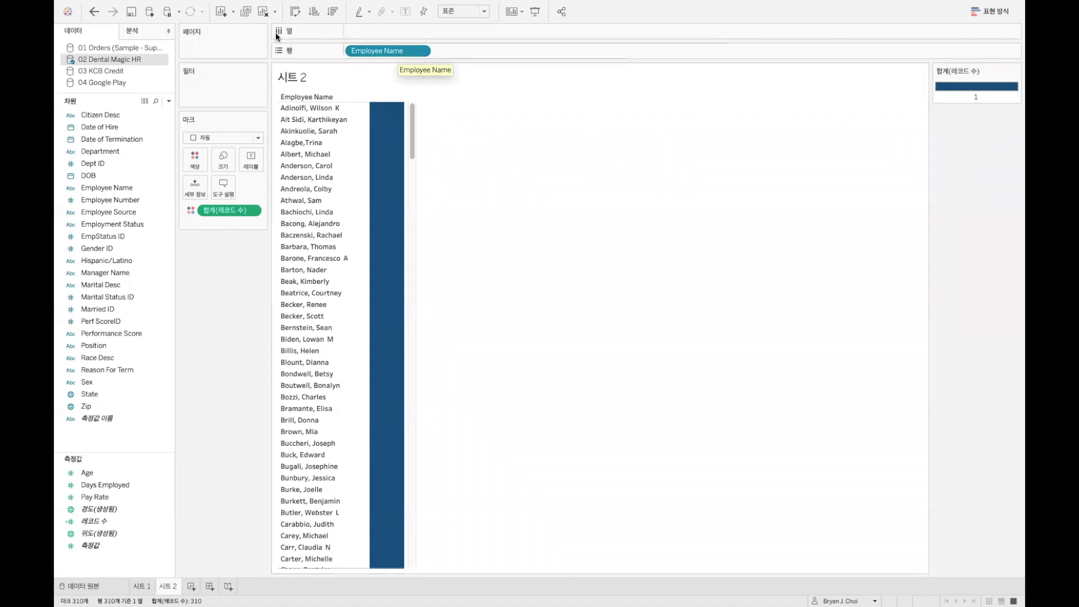
# Replace the Employee Name view with a bar of 레코드 수 in rows, showing its mark label.
pyautogui.click(263, 11)
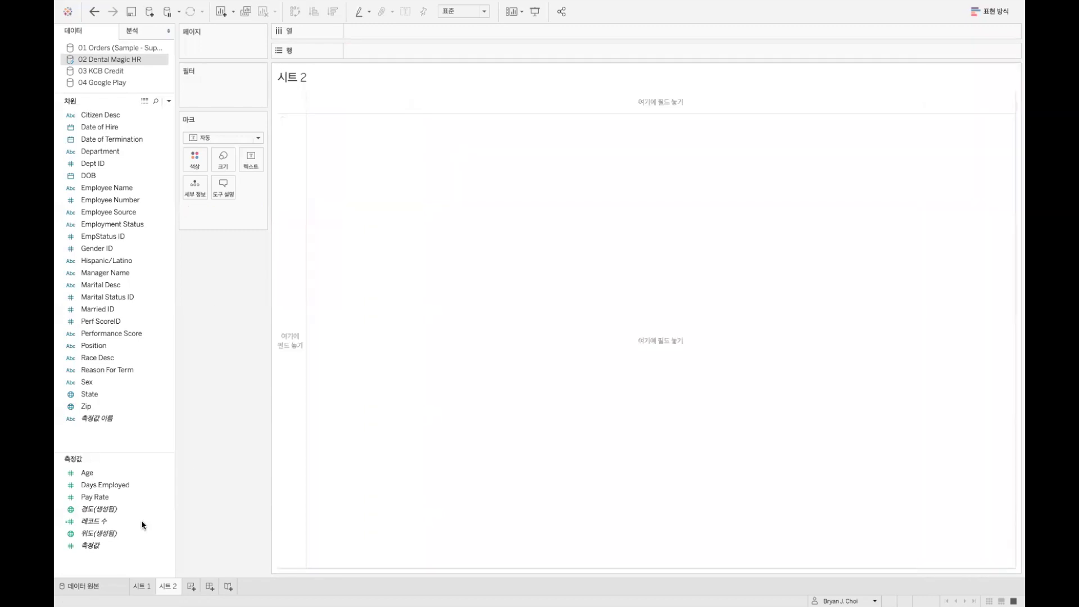
pyautogui.doubleClick(101, 522)
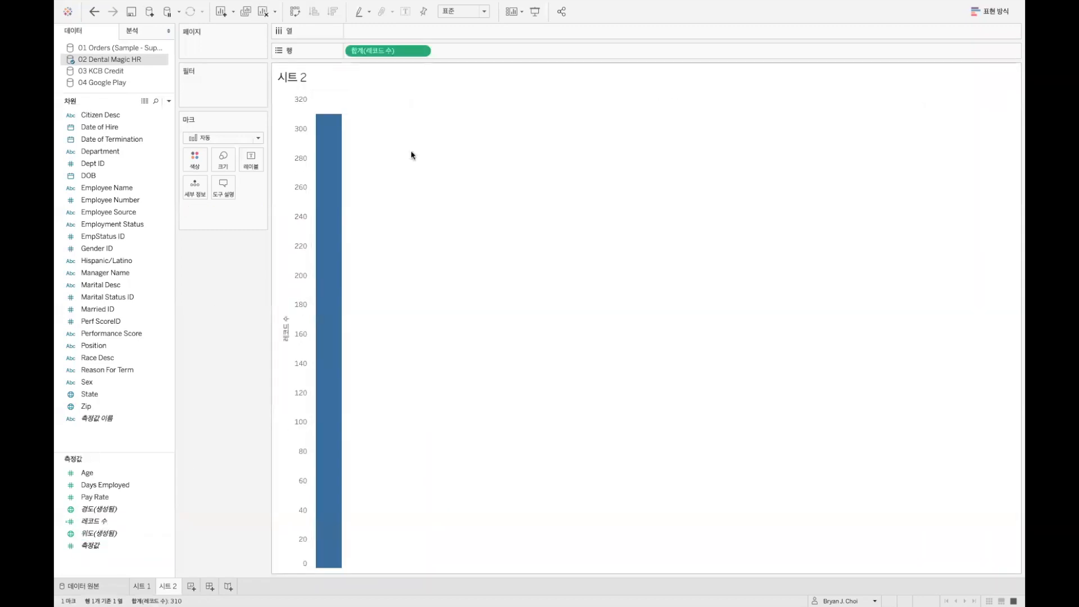
pyautogui.click(406, 11)
pyautogui.press('ctrl+super+Right')
pyautogui.press('ctrl+super+Right')
pyautogui.press('ctrl+super+Right')
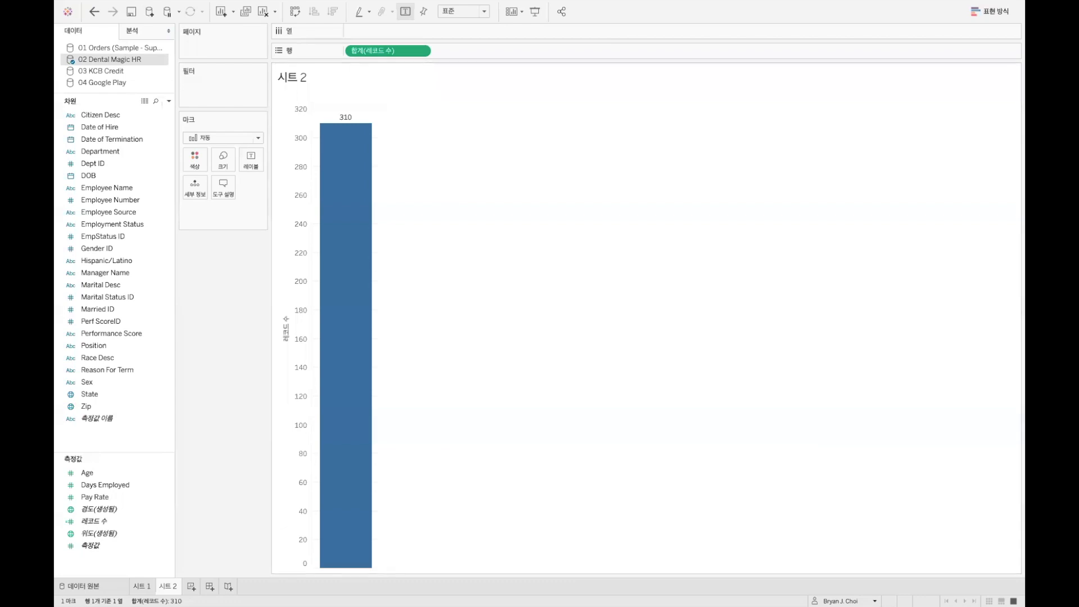
# Clear the 레코드 수 bar from the sheet.
pyautogui.click(262, 11)
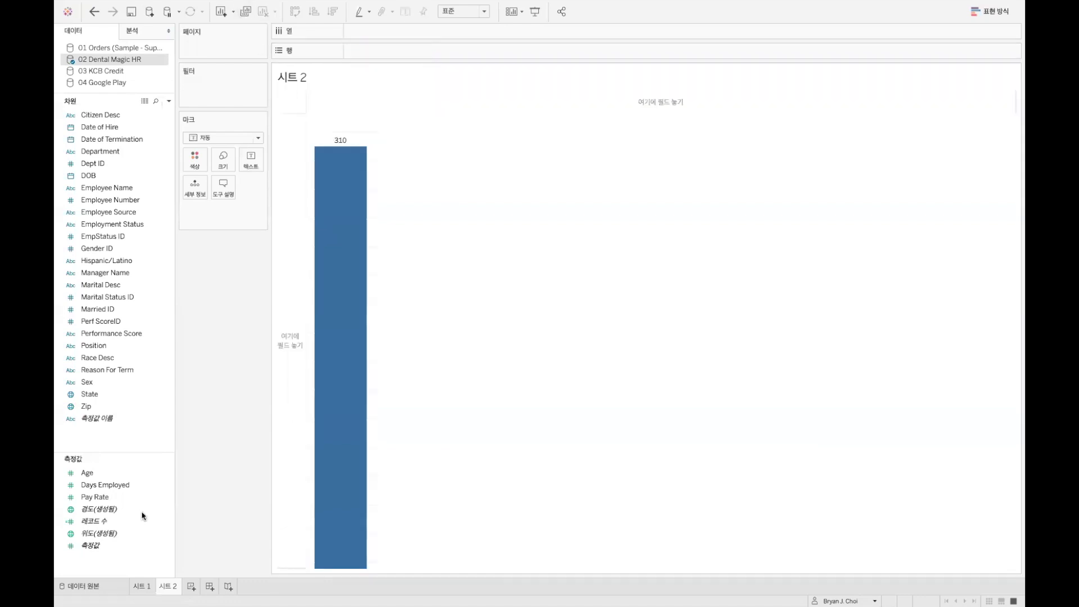
# Chart the sum of Age in rows by Employment Status in columns, with mark labels shown.
pyautogui.doubleClick(88, 473)
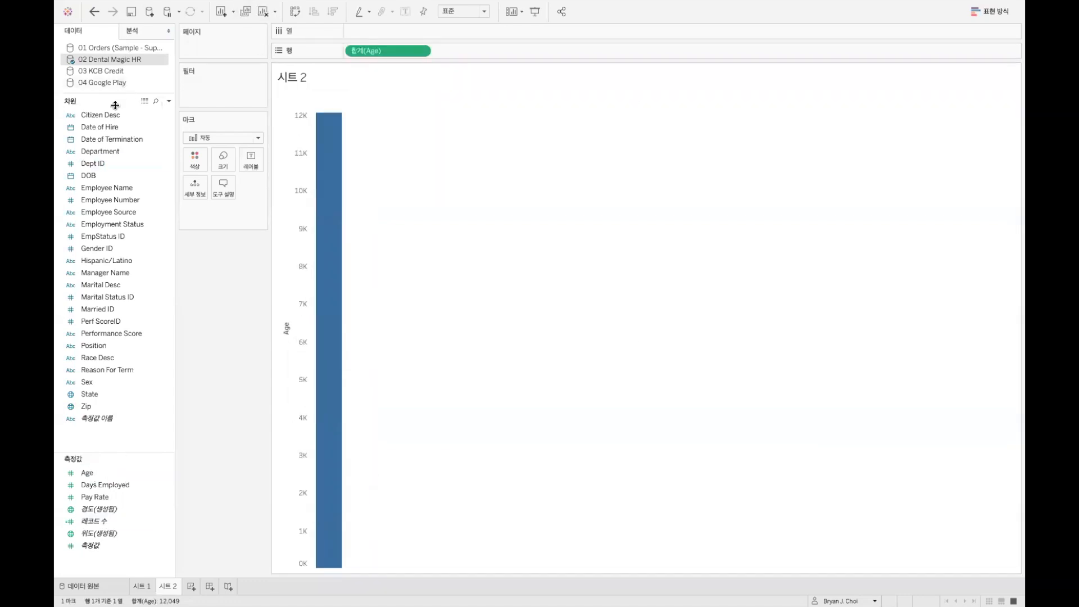
pyautogui.click(122, 261)
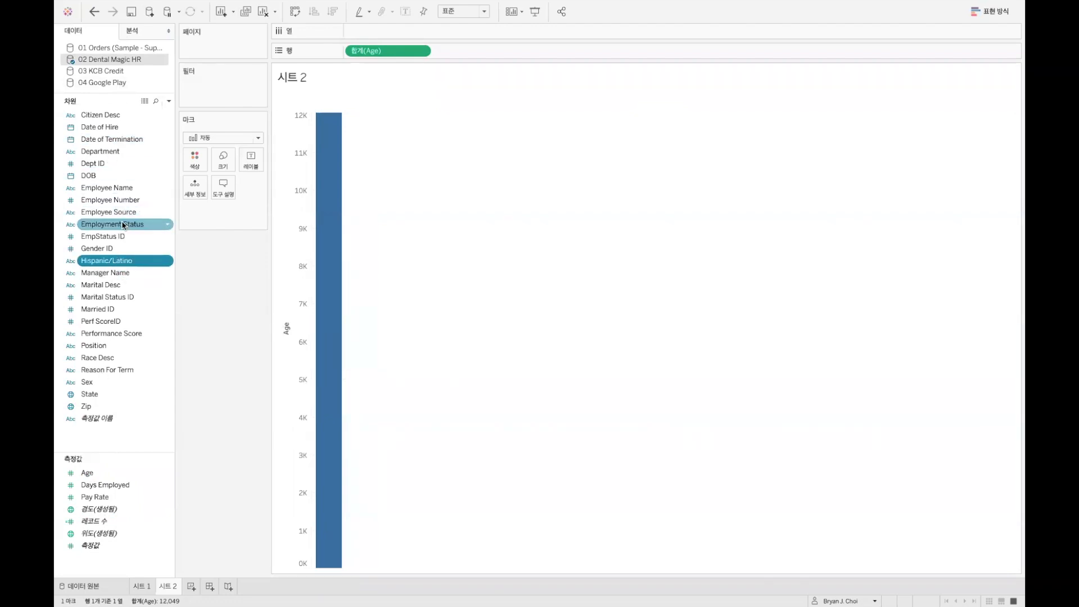
pyautogui.moveTo(123, 225); pyautogui.dragTo(746, 53)
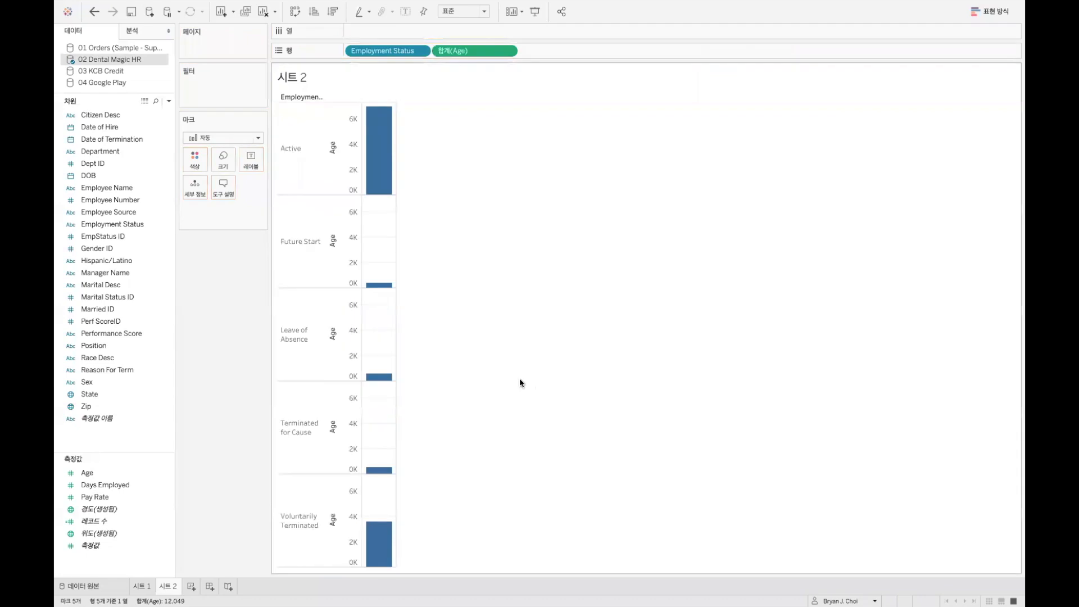
pyautogui.moveTo(386, 50); pyautogui.dragTo(871, 34)
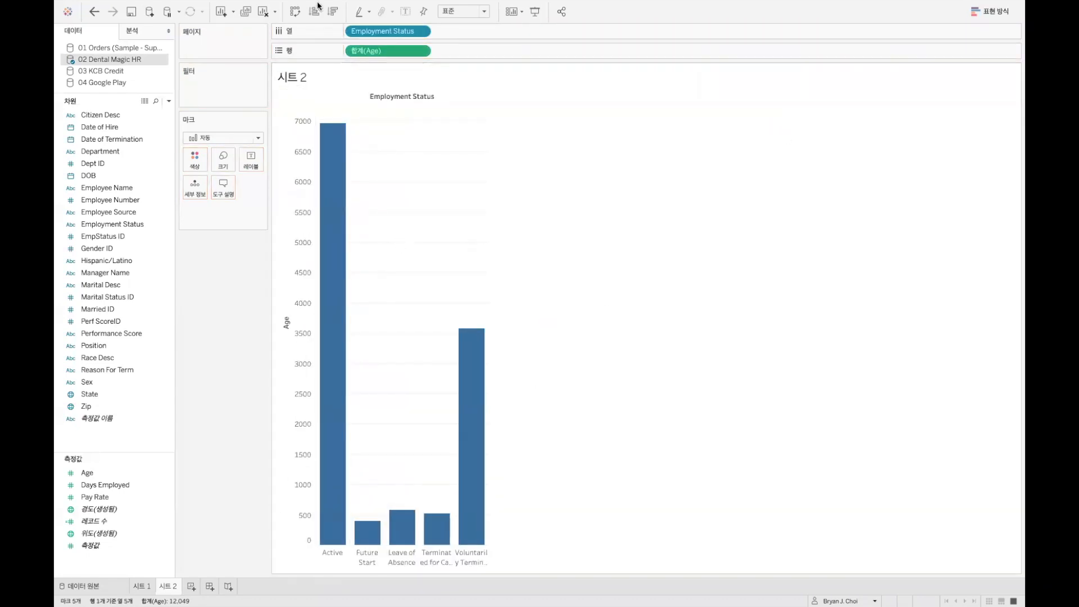
pyautogui.click(405, 11)
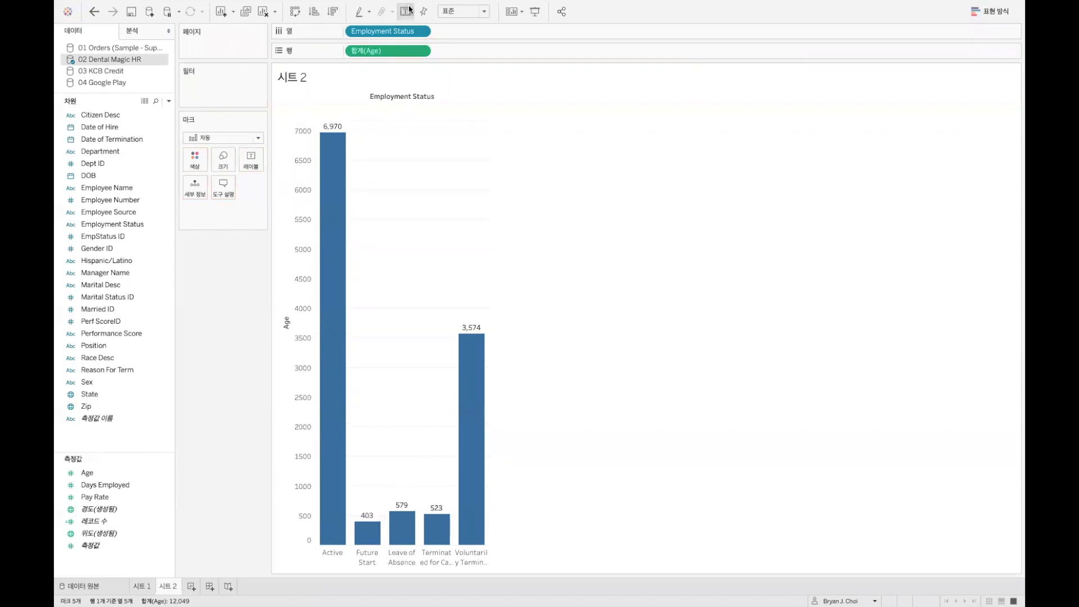
# Change the aggregation of Age in rows from sum to average (평균).
pyautogui.rightClick(365, 57)
pyautogui.moveTo(429, 163)
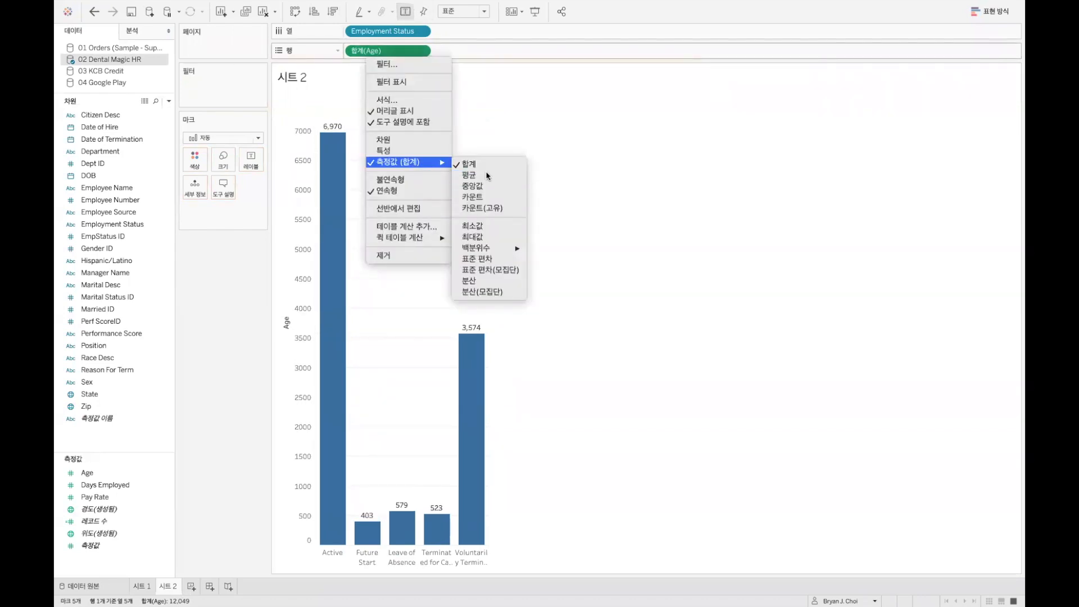
pyautogui.click(469, 175)
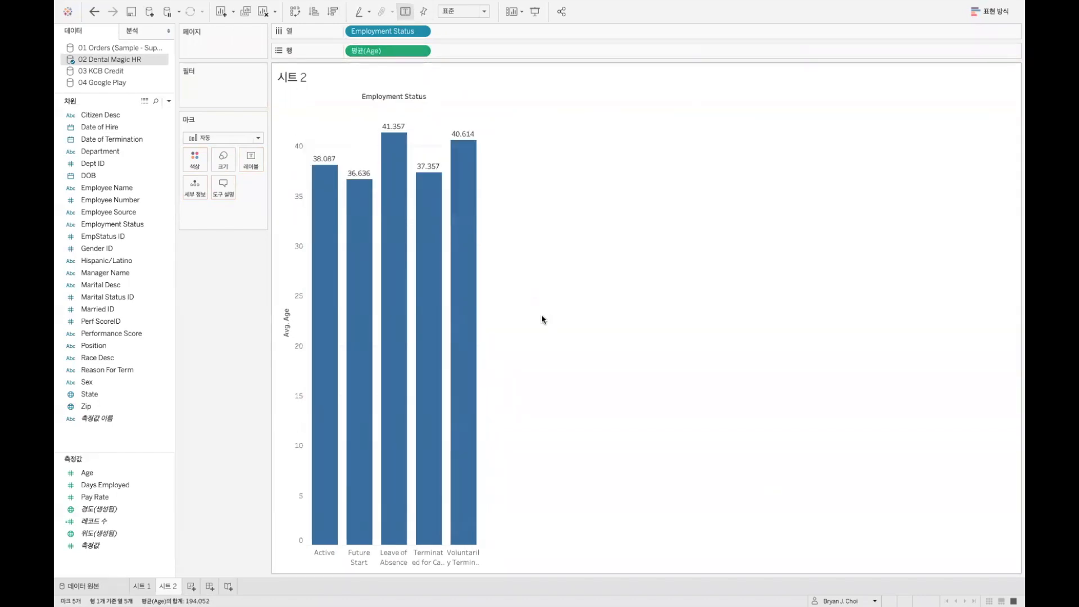
# Widen the average Age bars until the full Employment Status names fit beneath them.
pyautogui.hotkey('ctrl', 'Right')
pyautogui.hotkey('ctrl', 'Right')
pyautogui.hotkey('ctrl', 'Right')
pyautogui.hotkey('ctrl', 'Right')
pyautogui.hotkey('ctrl', 'Right')
pyautogui.hotkey('ctrl', 'Right')
pyautogui.hotkey('ctrl', 'Right')
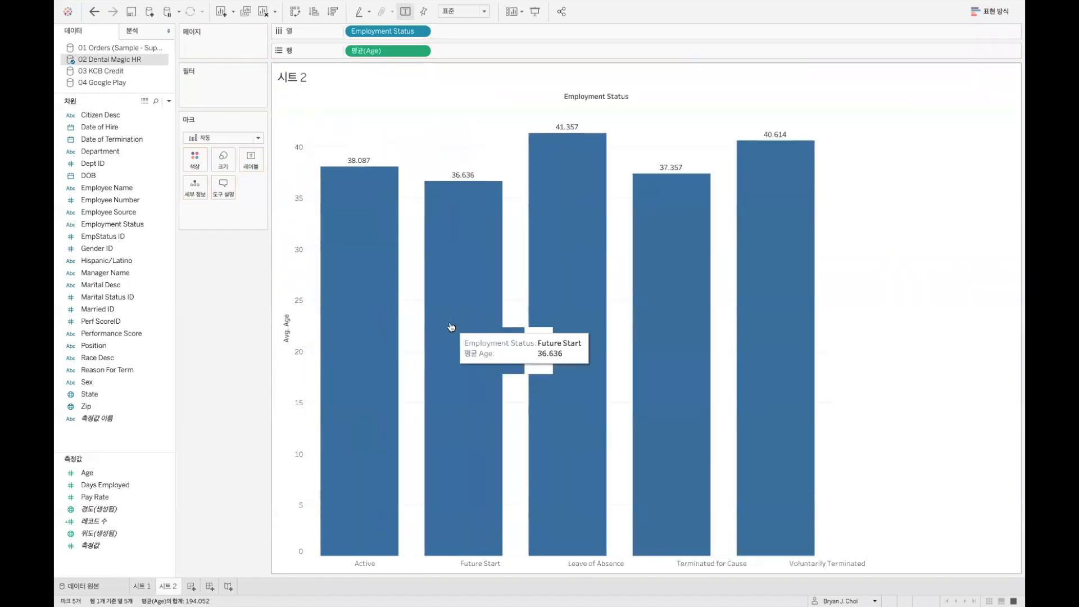
pyautogui.hotkey('ctrl', 'Left')
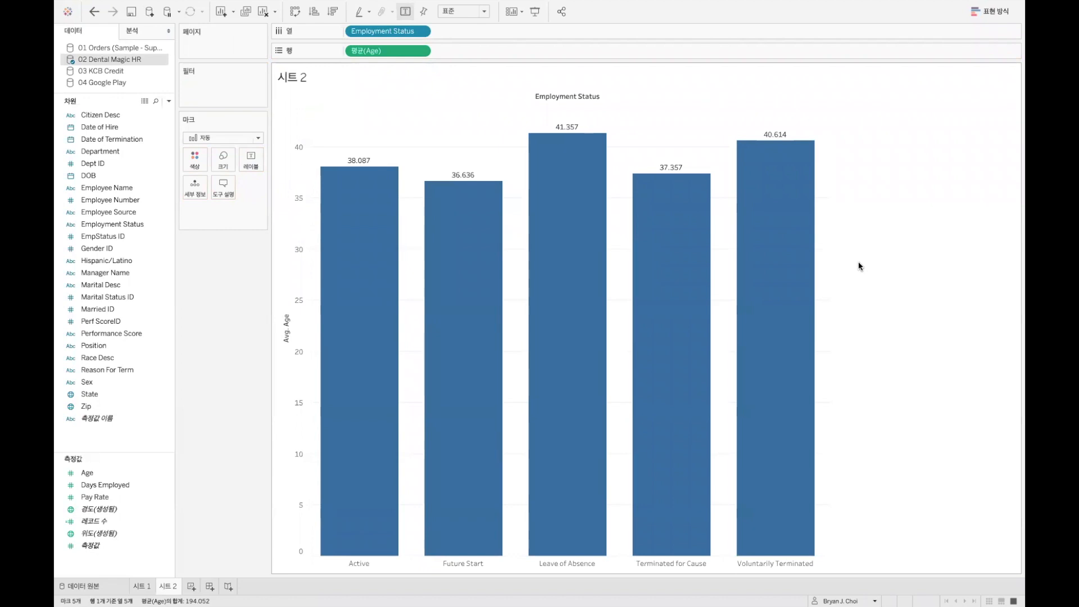
pyautogui.moveTo(786, 226)
pyautogui.click(425, 292)
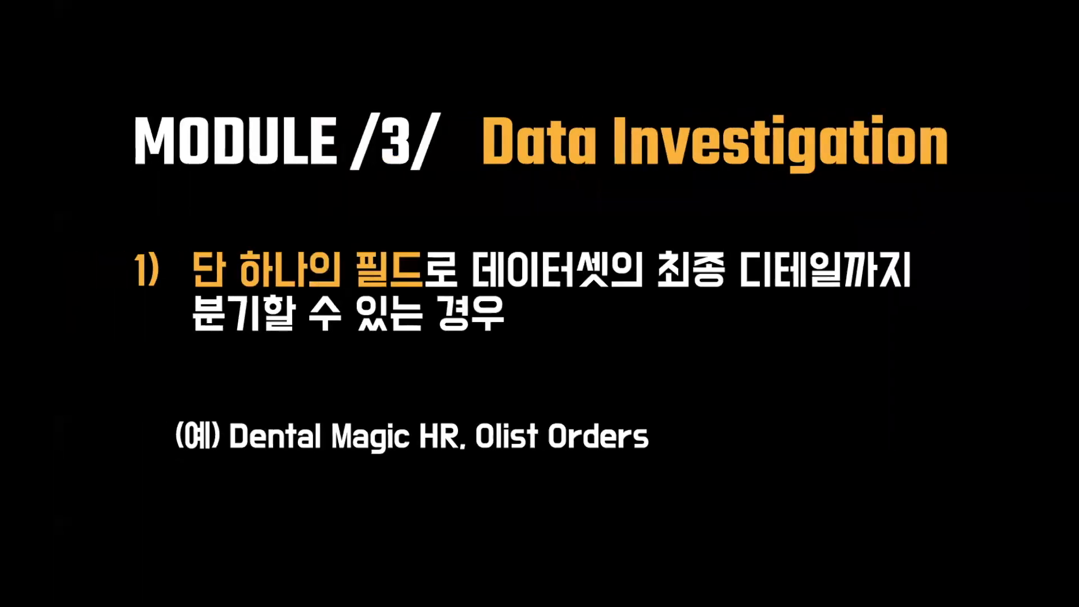
pyautogui.click(597, 338)
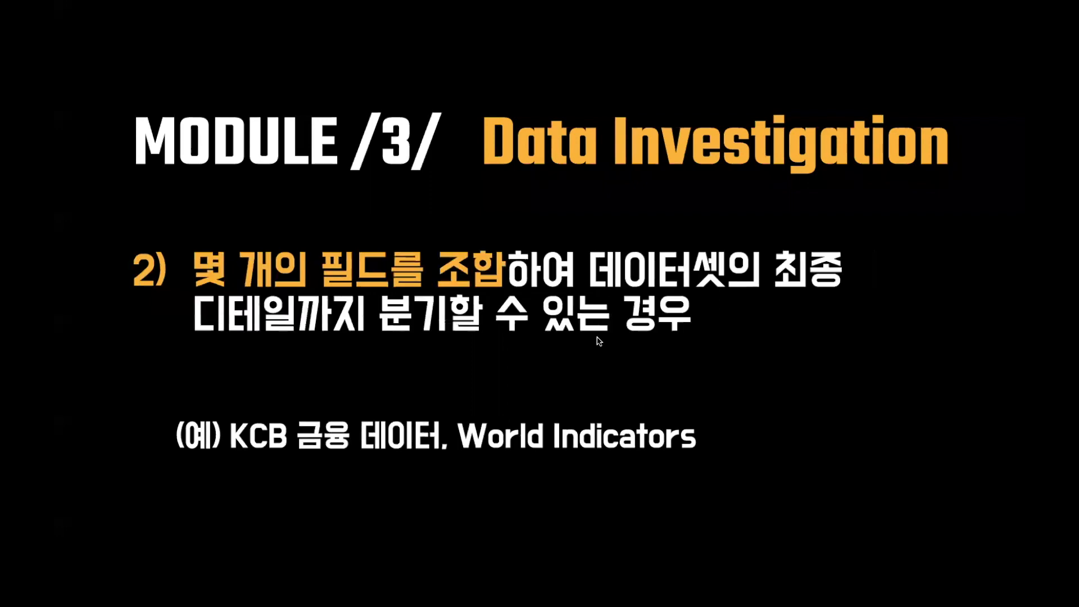
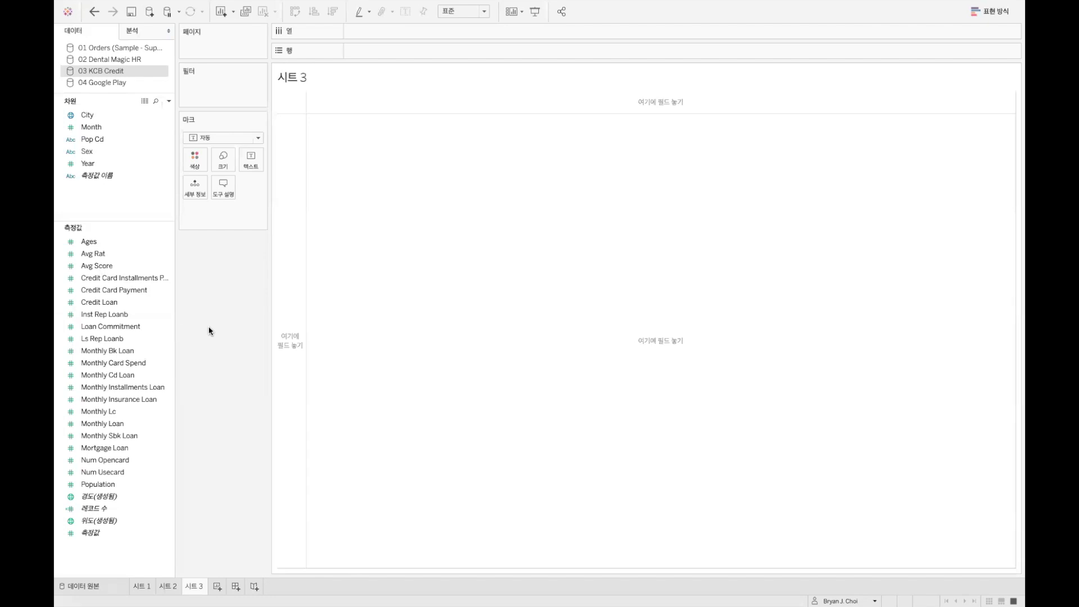
# Show the KCB Credit 레코드 수 as a labelled bar in rows and widen the bar.
pyautogui.click(169, 487)
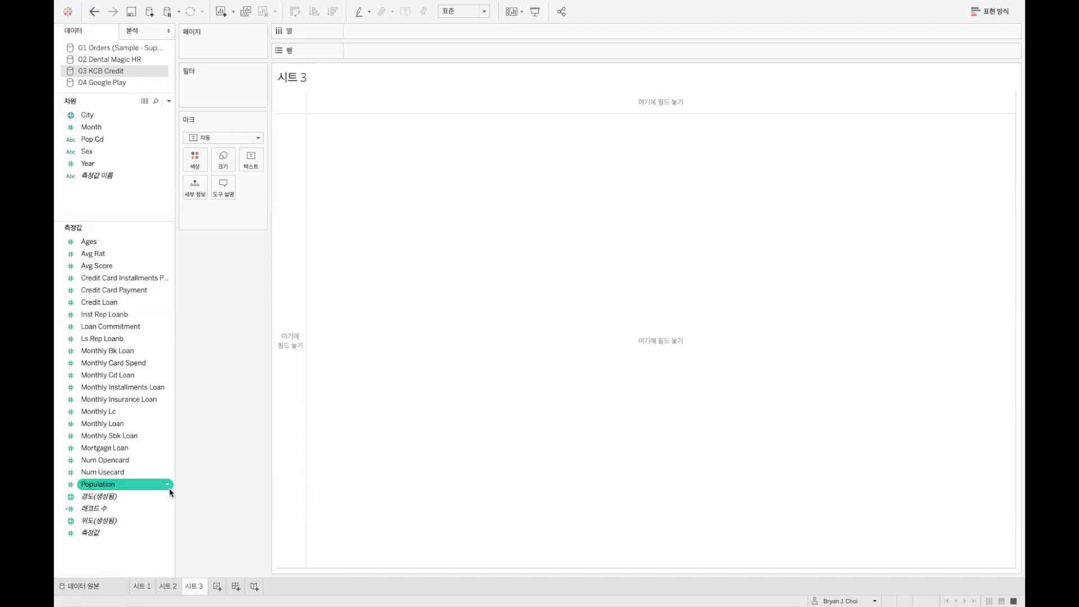
pyautogui.click(102, 509)
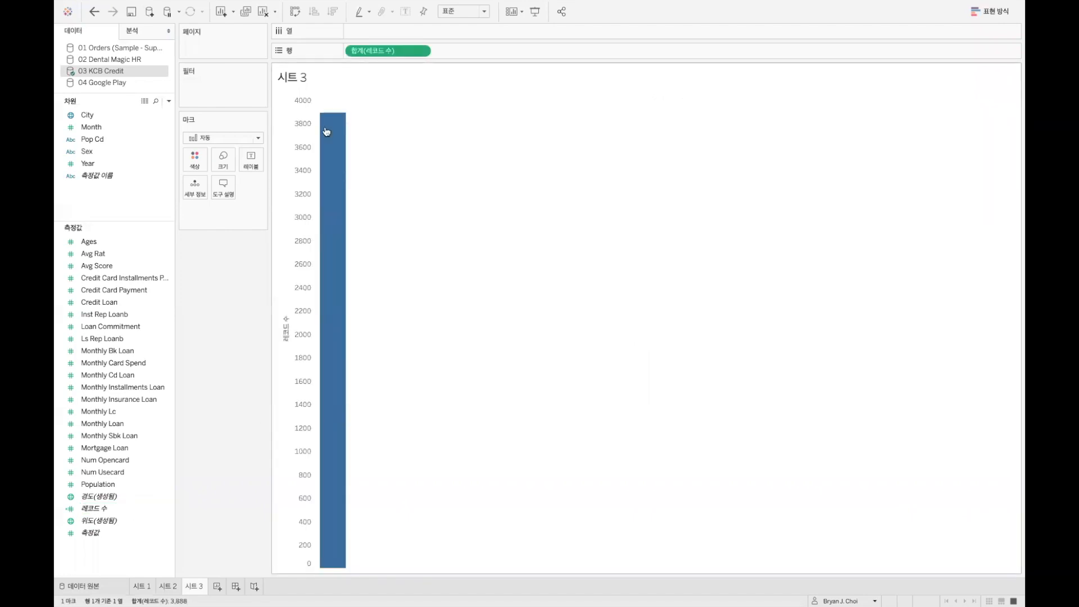
pyautogui.click(405, 11)
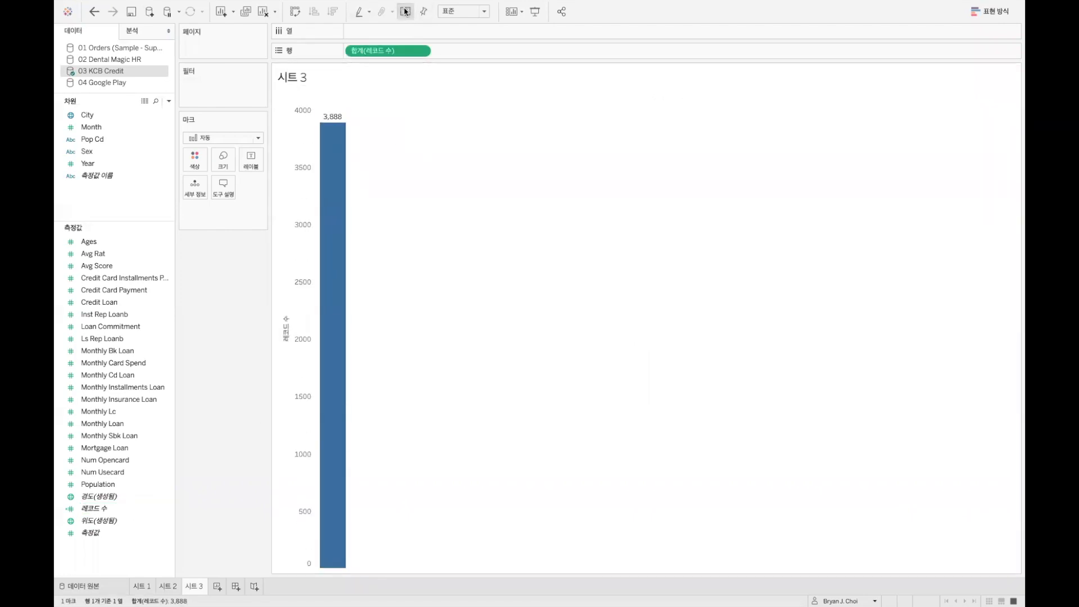
pyautogui.press('ctrl+super+Right')
pyautogui.press('ctrl+super+Right')
pyautogui.press('ctrl+super+Right')
pyautogui.press('ctrl+super+Right')
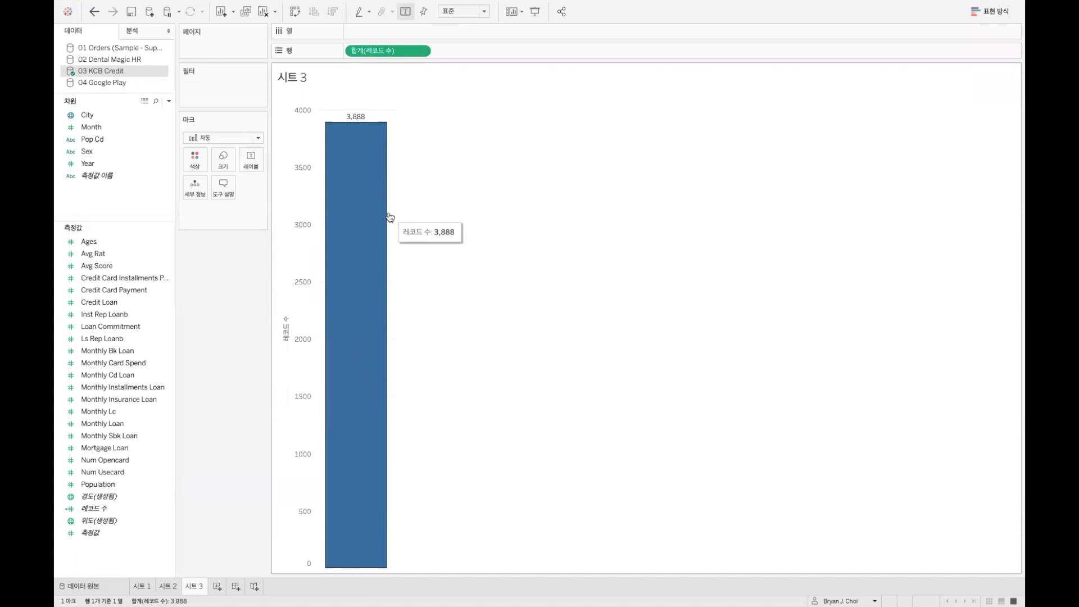
# Move 레코드 수 from rows to colour (색상) and break it down by Pop Cd in rows.
pyautogui.moveTo(388, 51); pyautogui.dragTo(194, 165)
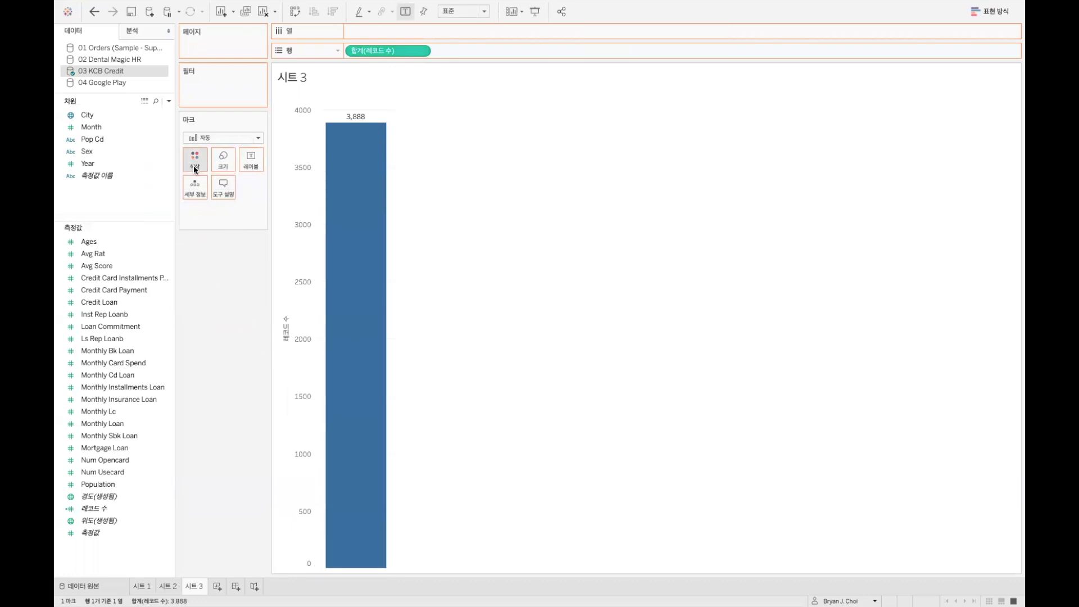
pyautogui.moveTo(271, 187); pyautogui.dragTo(332, 184)
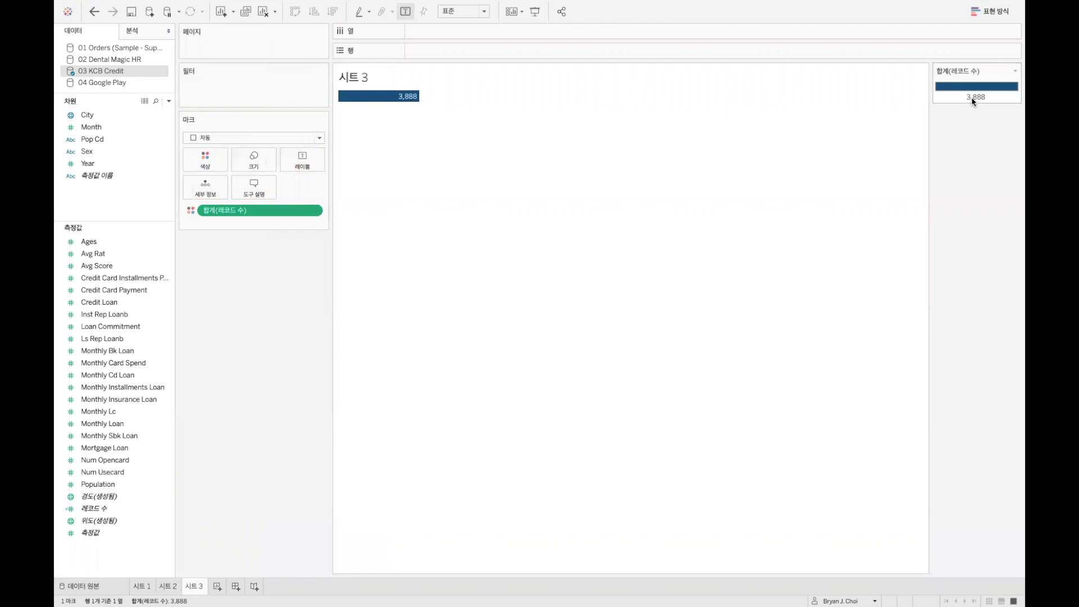
pyautogui.click(112, 115)
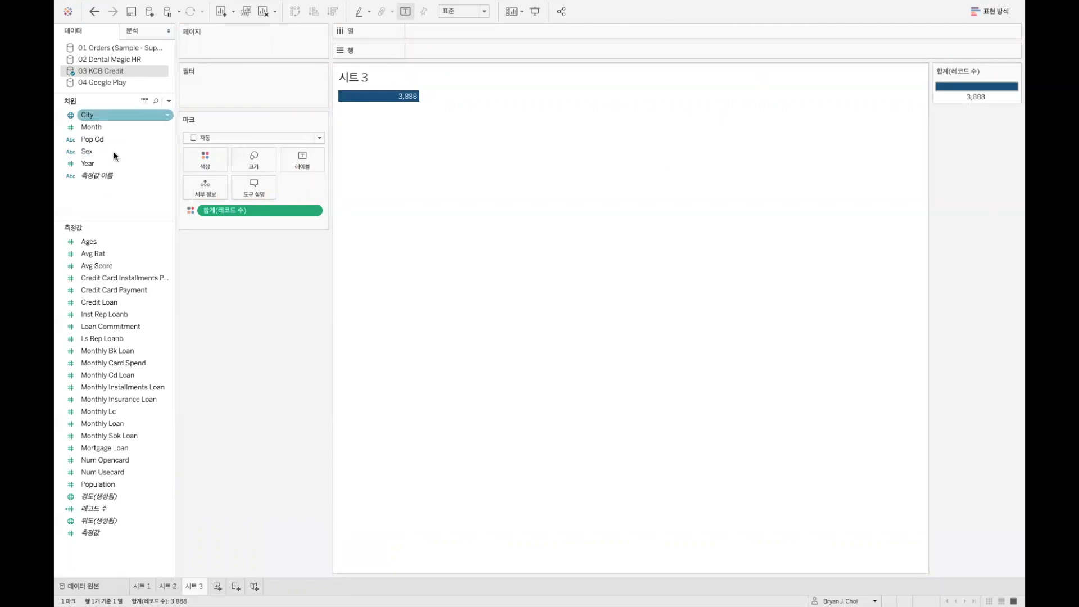
pyautogui.click(128, 140)
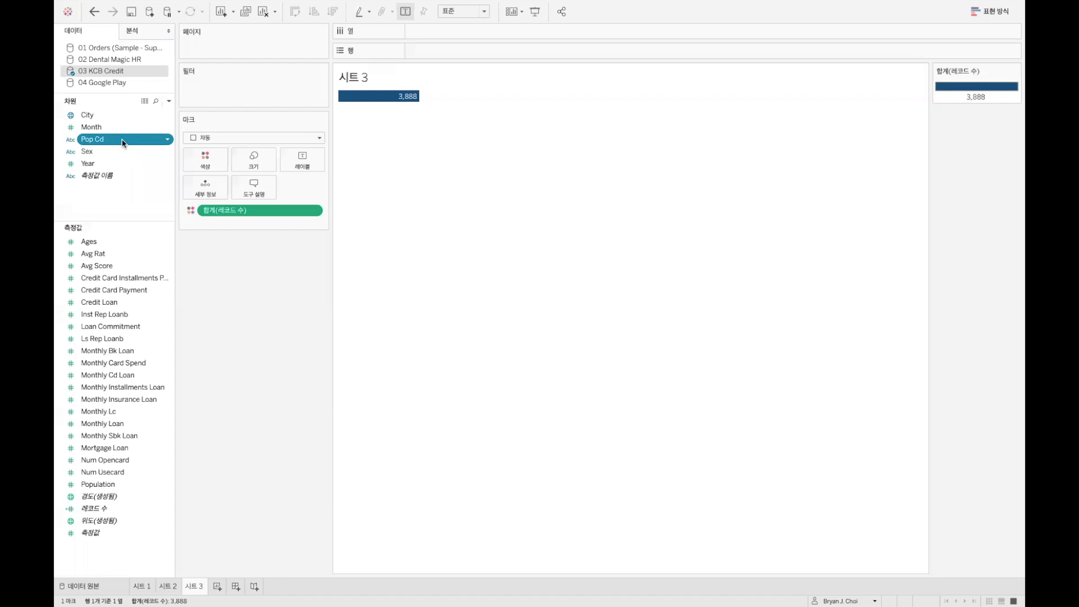
pyautogui.moveTo(121, 144); pyautogui.dragTo(713, 50)
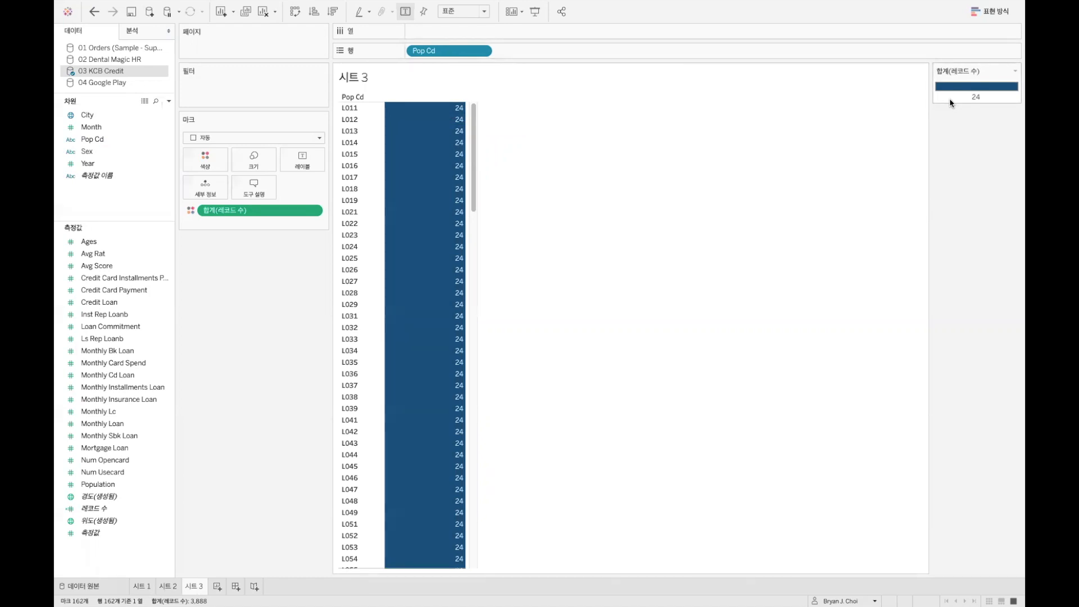
pyautogui.moveTo(97, 163); pyautogui.dragTo(739, 48)
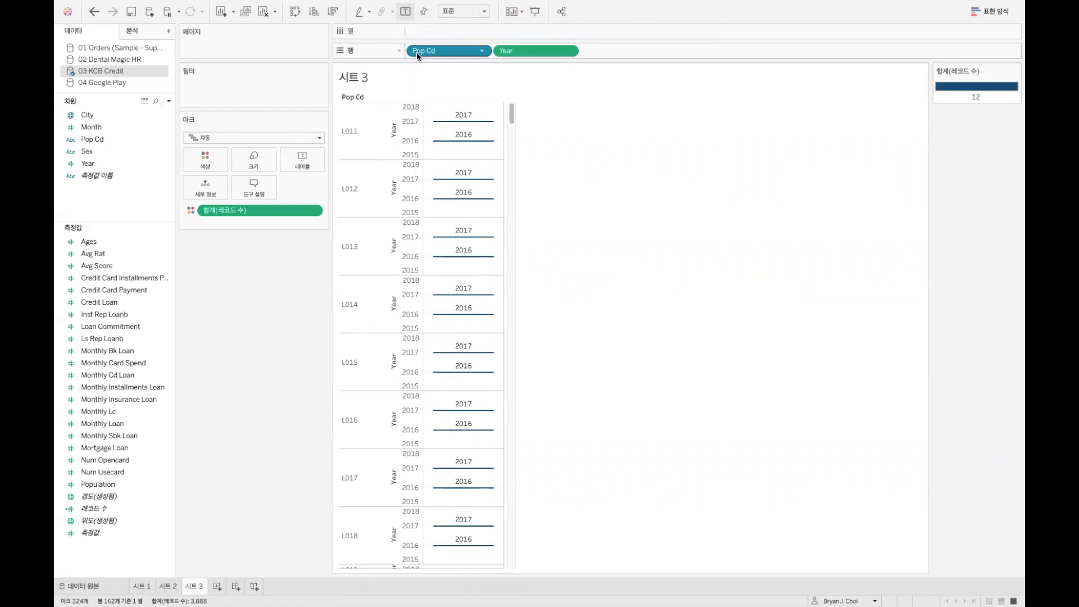
pyautogui.moveTo(485, 55); pyautogui.dragTo(665, 50)
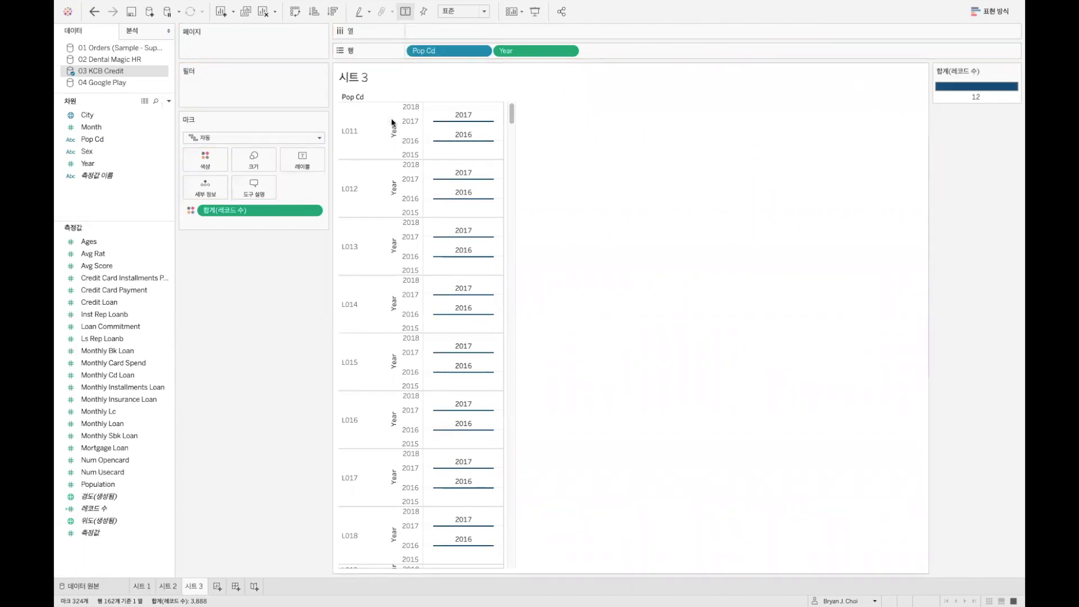
pyautogui.click(93, 13)
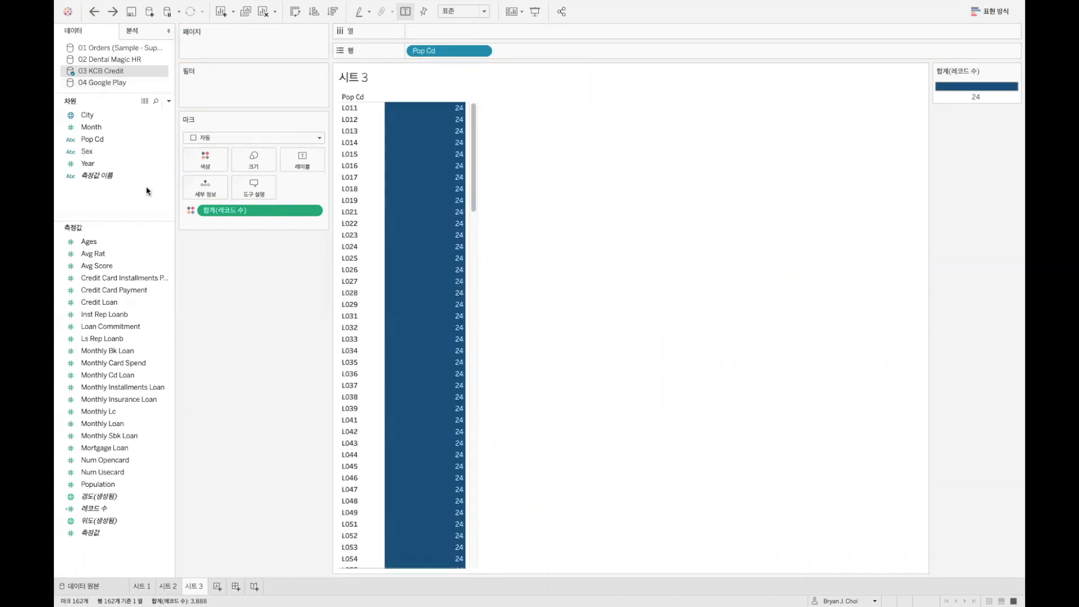
pyautogui.moveTo(96, 163); pyautogui.dragTo(314, 224)
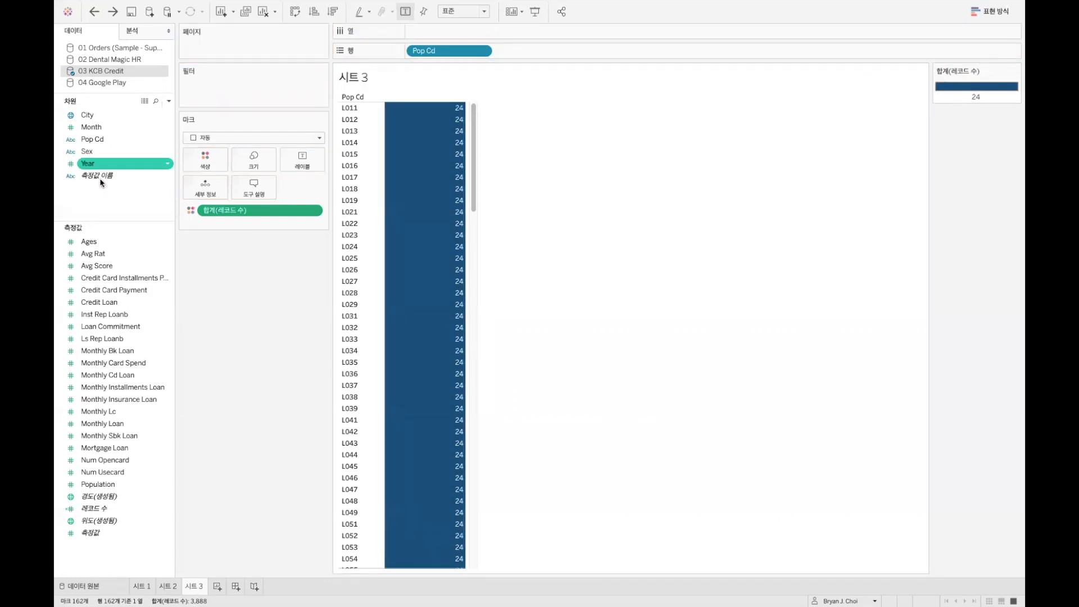
pyautogui.moveTo(97, 164); pyautogui.dragTo(852, 49)
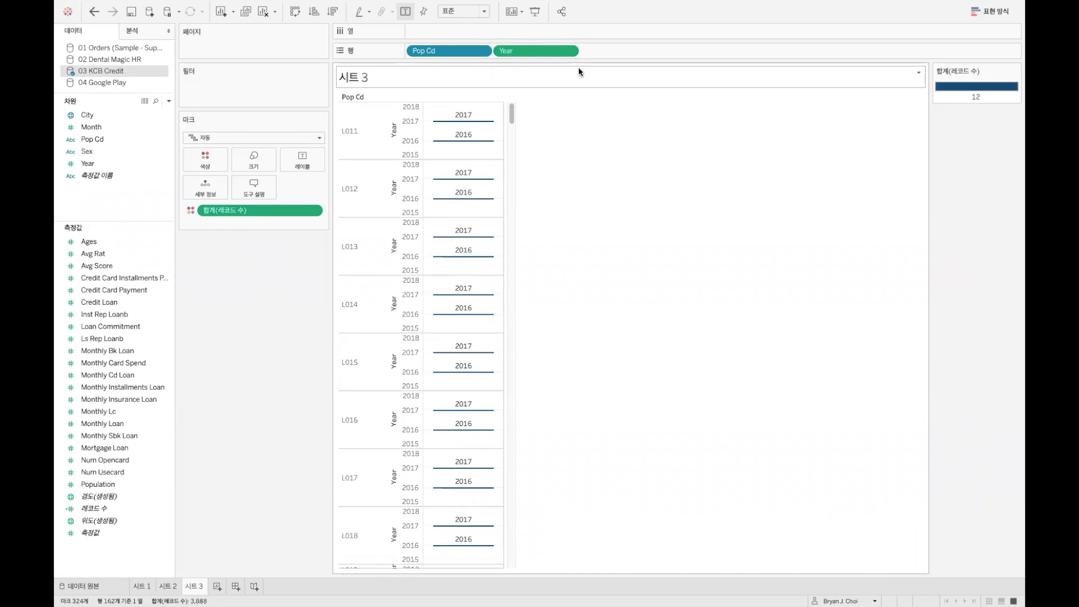
pyautogui.click(94, 11)
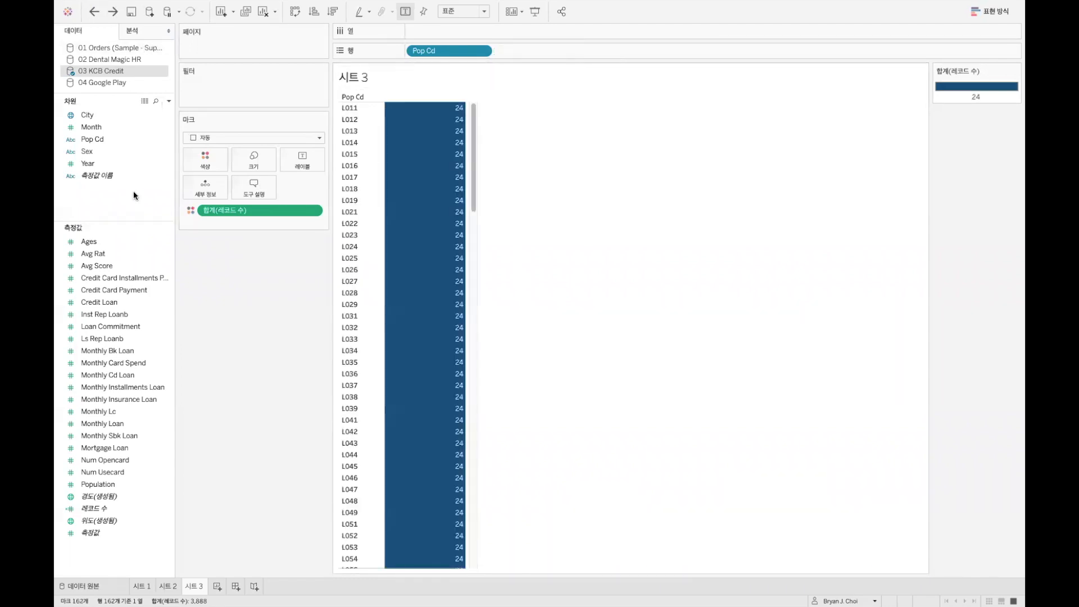
# Add Year as a plain dimension after Pop Cd in rows and convert it to discrete (불연속형).
pyautogui.moveTo(111, 160); pyautogui.dragTo(822, 50)
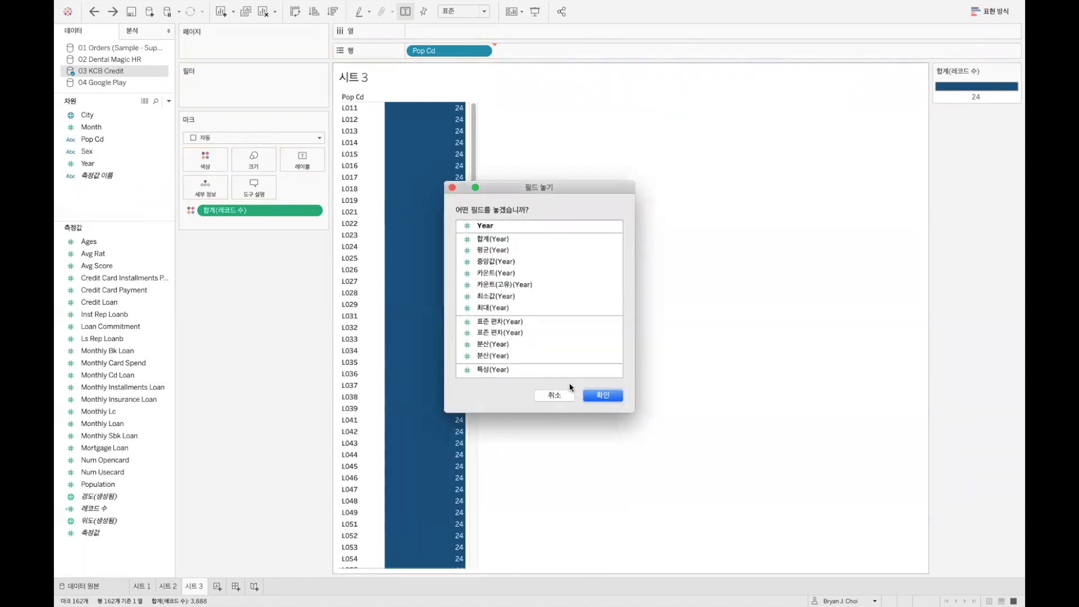
pyautogui.click(602, 395)
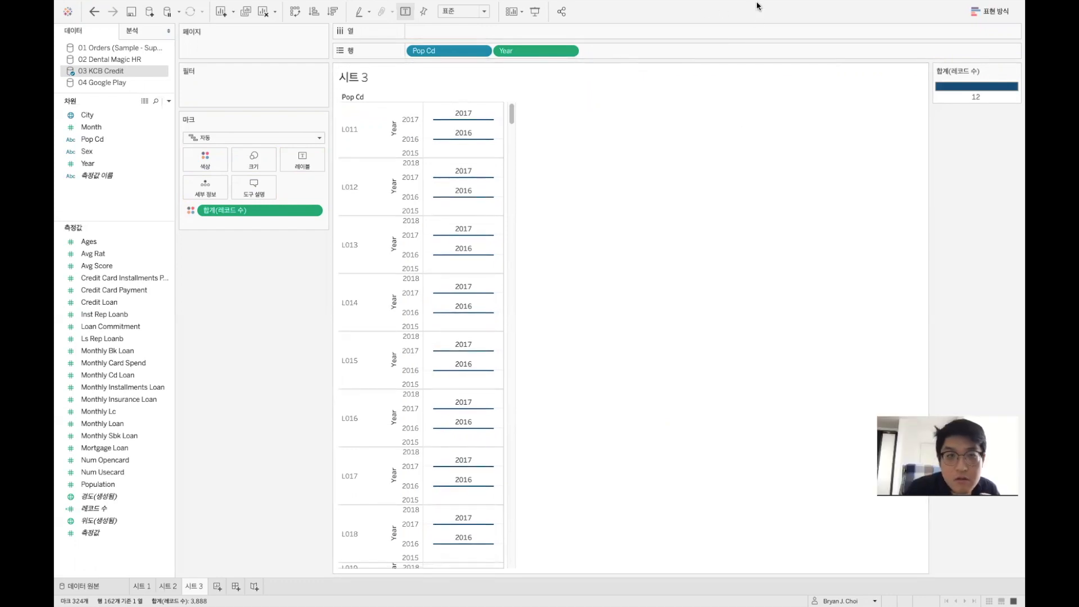
pyautogui.moveTo(757, 3)
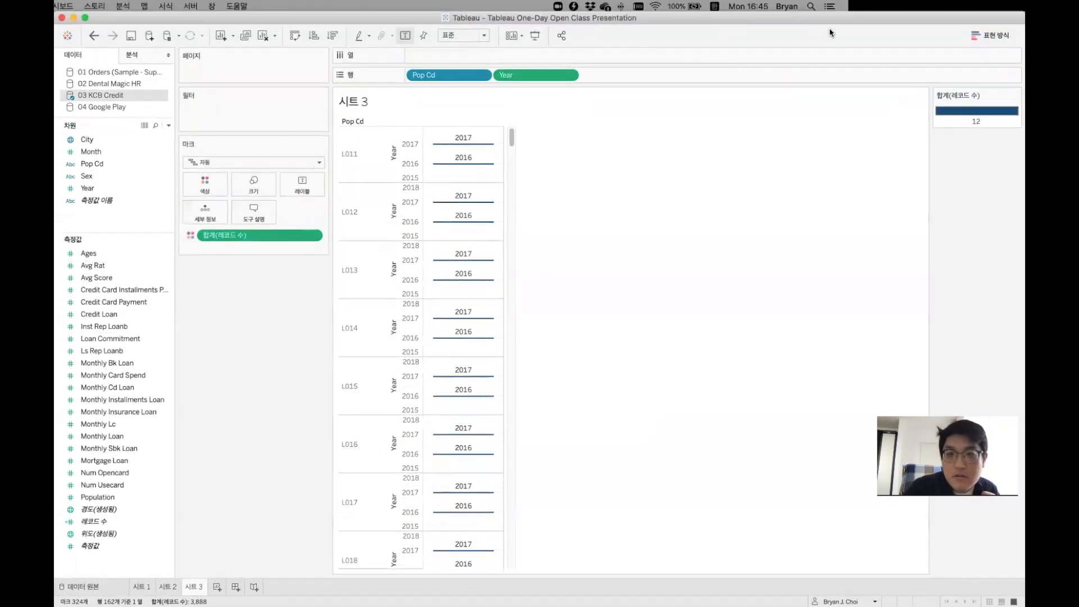
pyautogui.moveTo(768, 21); pyautogui.dragTo(773, 73)
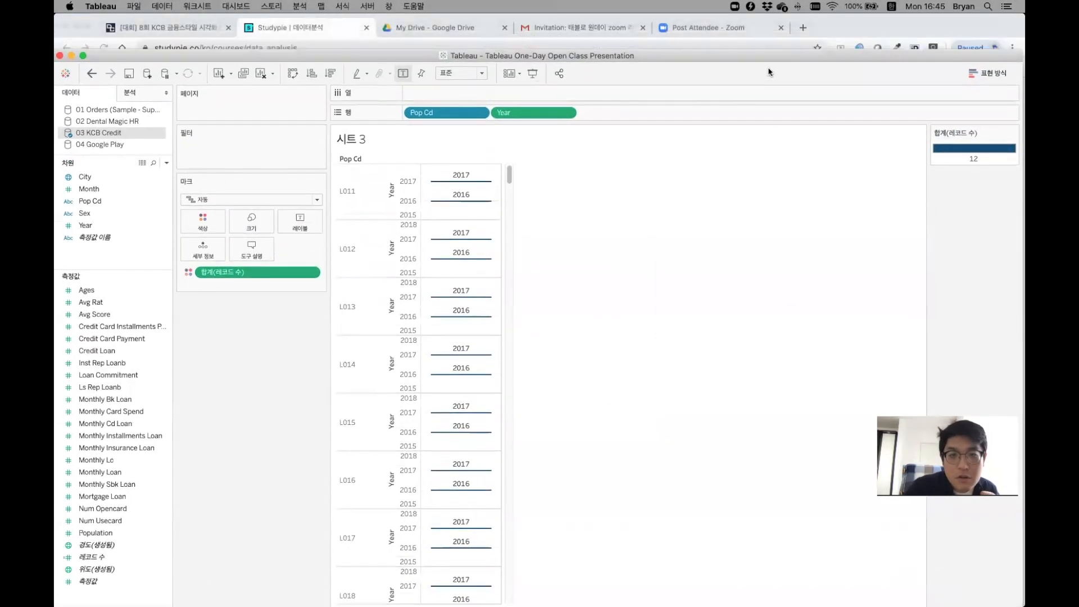
pyautogui.rightClick(534, 117)
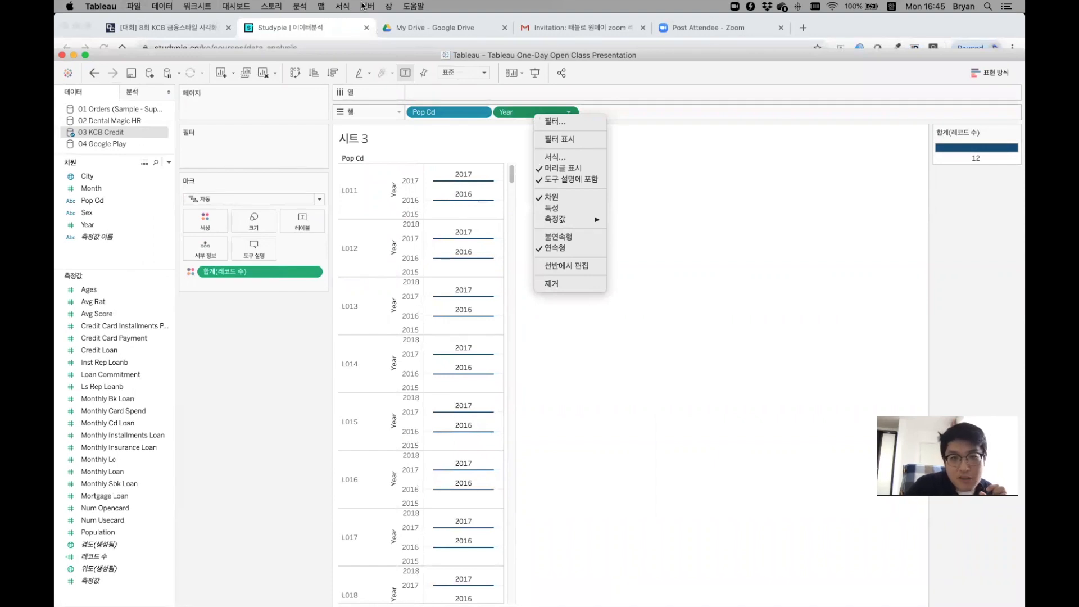
pyautogui.click(510, 114)
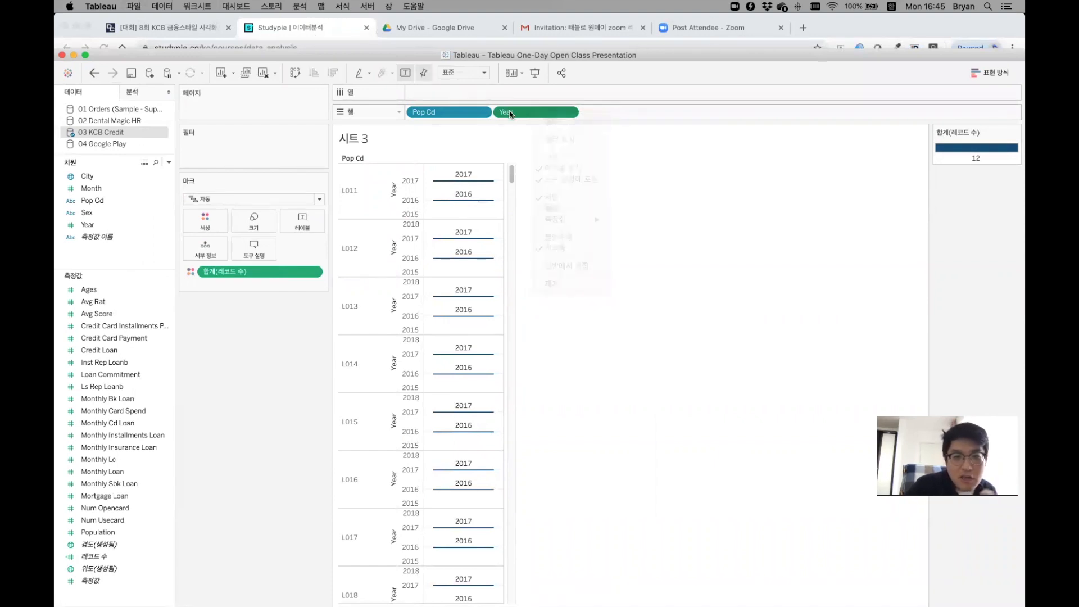
pyautogui.rightClick(511, 112)
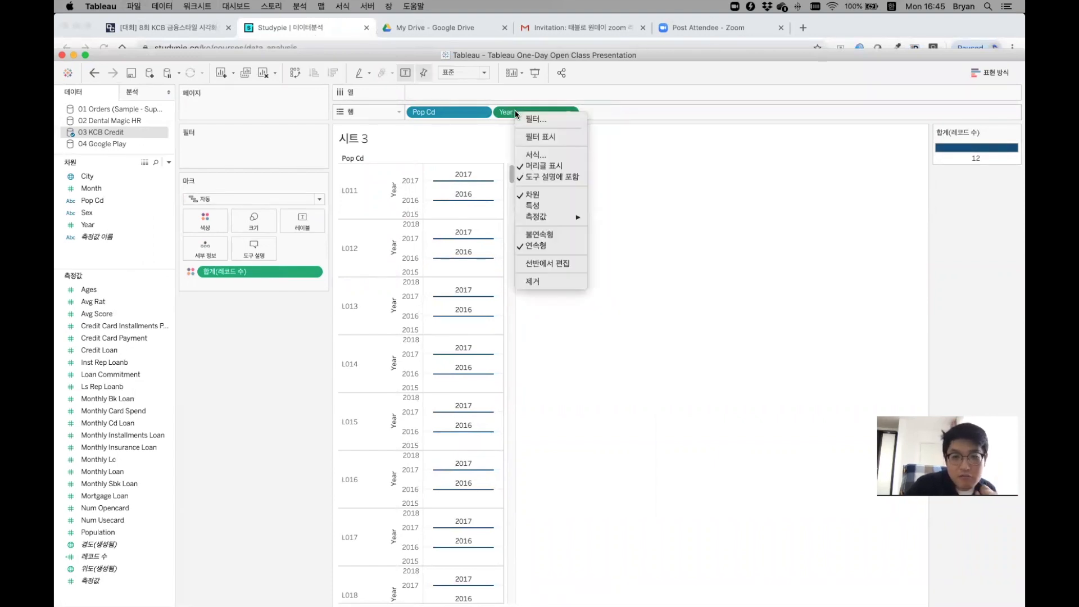
pyautogui.click(540, 234)
# Switch Year in rows to continuous (연속형) and back to discrete (불연속형).
pyautogui.rightClick(544, 114)
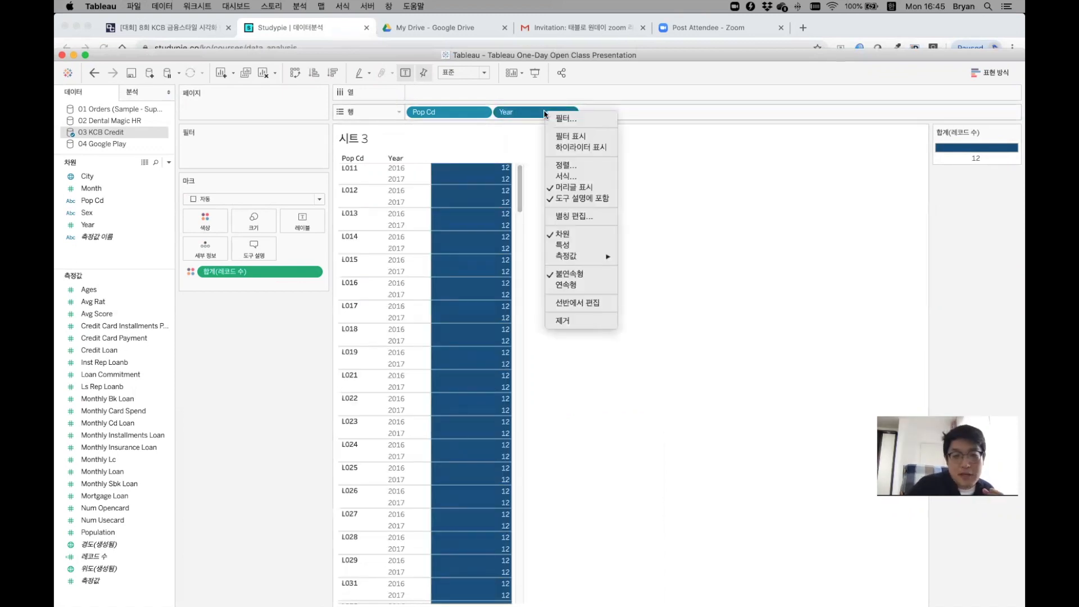
pyautogui.click(577, 285)
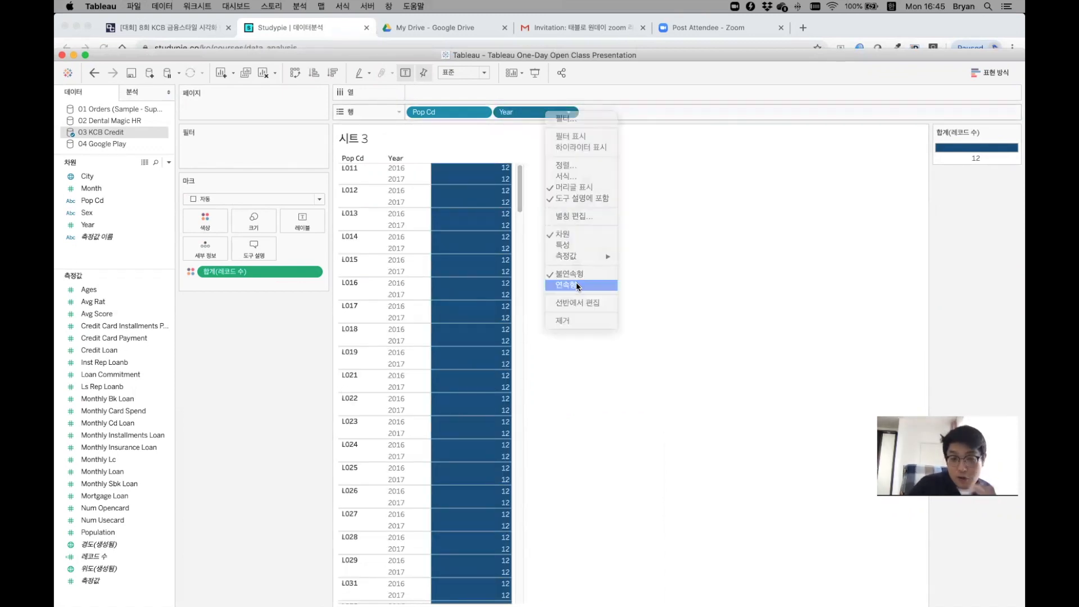
pyautogui.rightClick(533, 112)
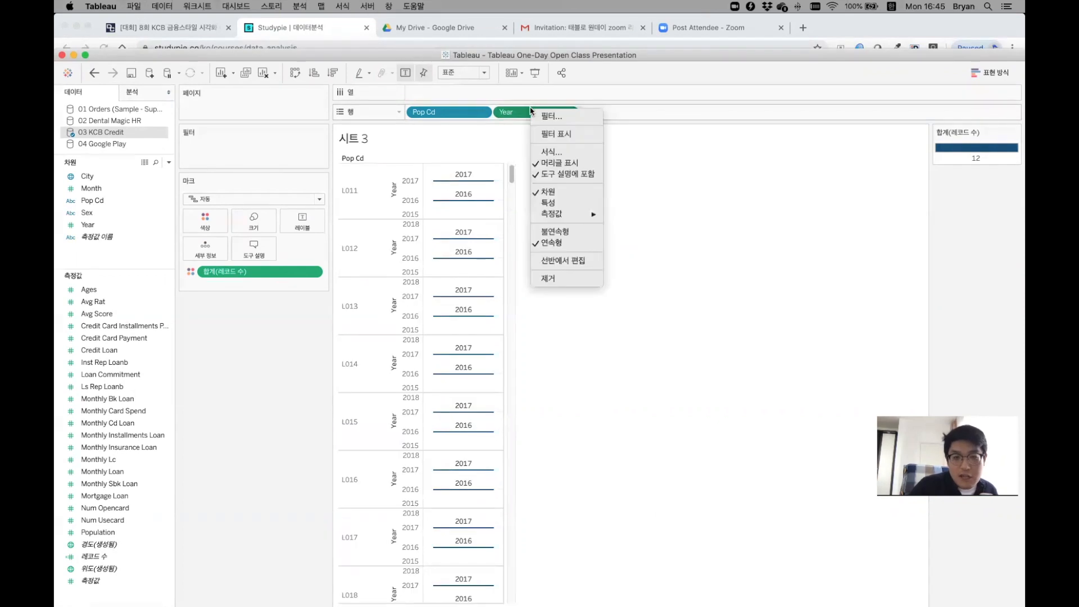
pyautogui.click(567, 231)
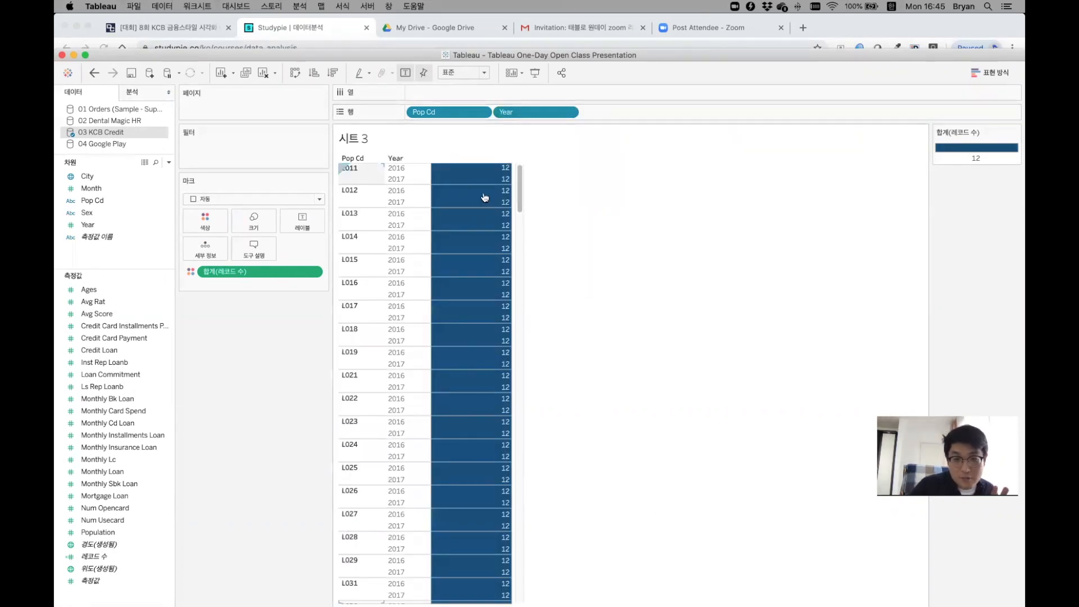
# Maximize the window, add Month as a dimension after Year in rows and convert it to discrete (불연속형).
pyautogui.doubleClick(933, 58)
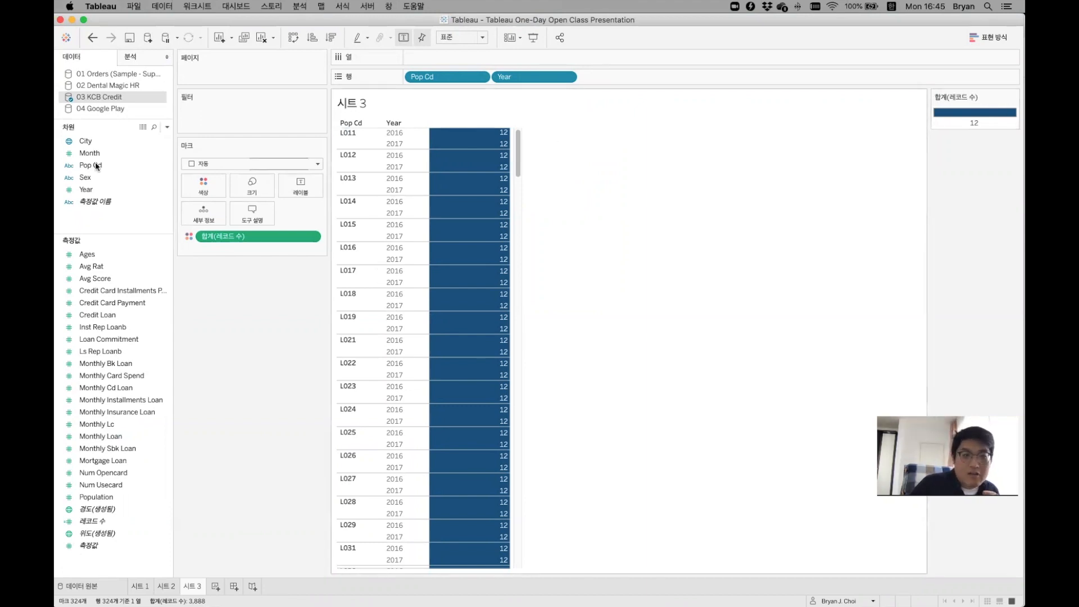
pyautogui.click(73, 154)
pyautogui.moveTo(73, 153); pyautogui.dragTo(680, 74)
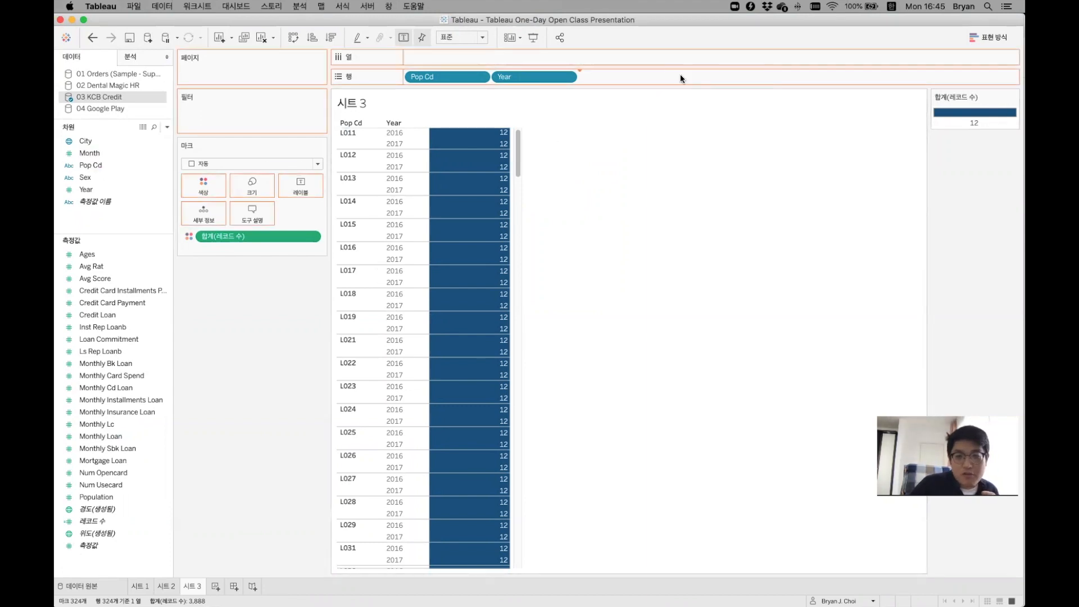
pyautogui.rightClick(622, 78)
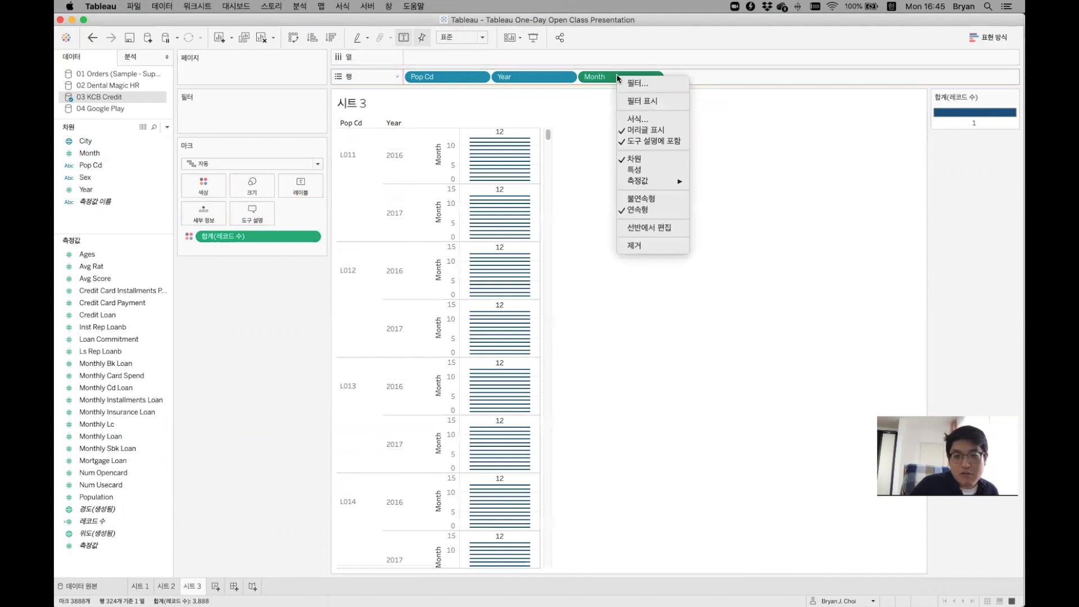
pyautogui.click(640, 199)
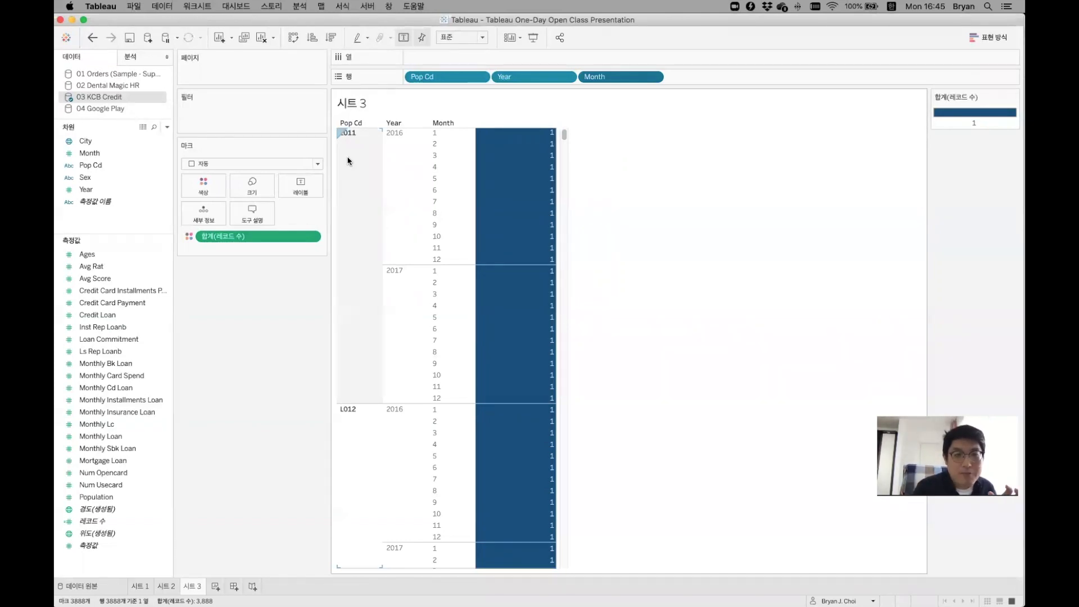
pyautogui.scroll(1, 347, 161)
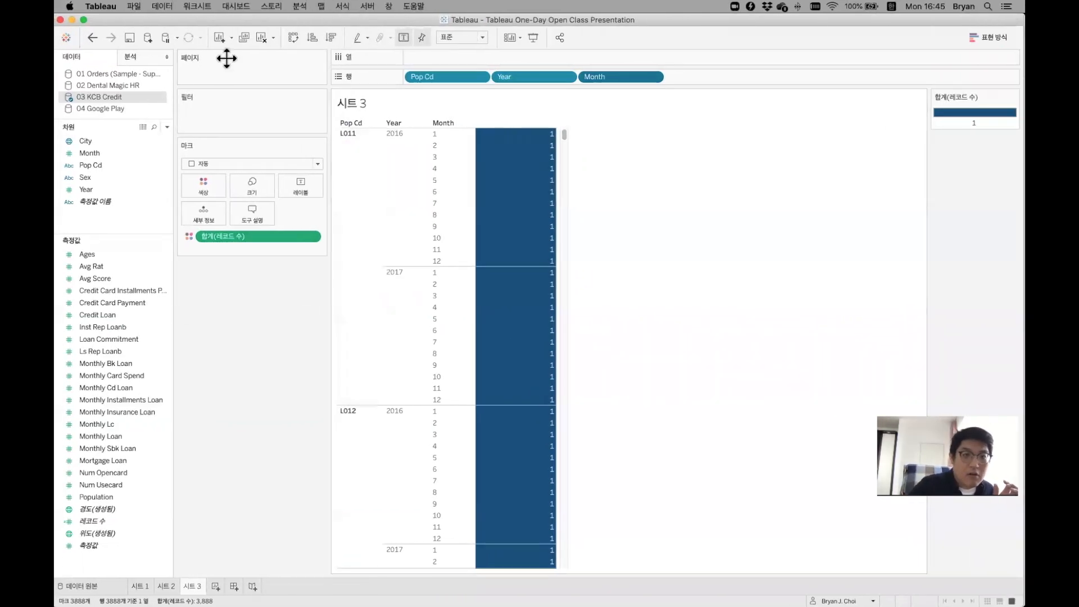
# Switch to Chrome and examine the pop_cd region and age code table on the DACON KCB competition page.
pyautogui.moveTo(239, 18); pyautogui.dragTo(292, 103)
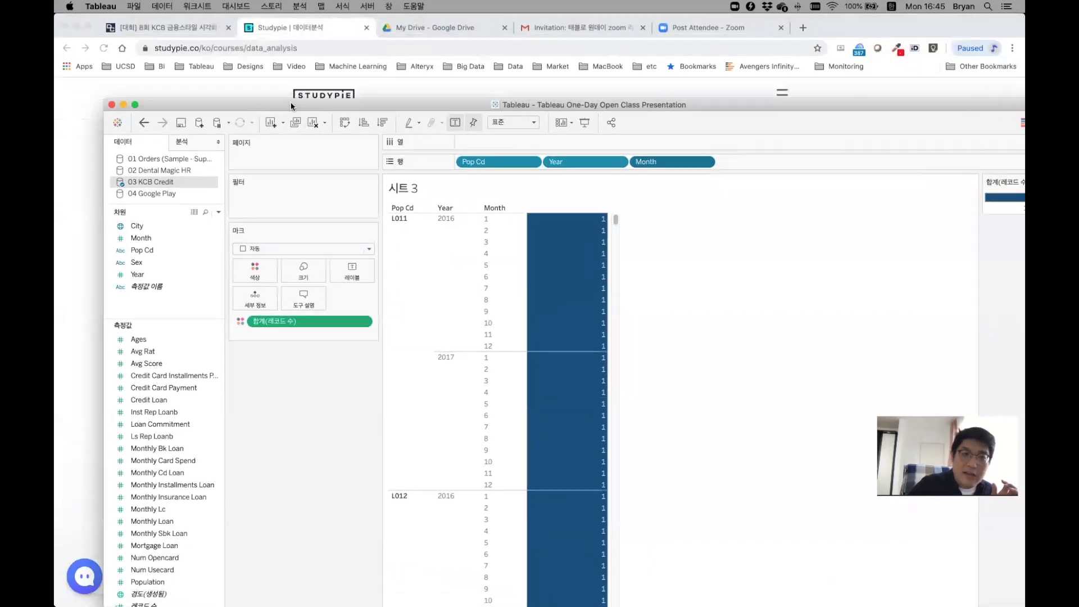
pyautogui.click(250, 91)
pyautogui.click(193, 28)
pyautogui.scroll(-3, 615, 414)
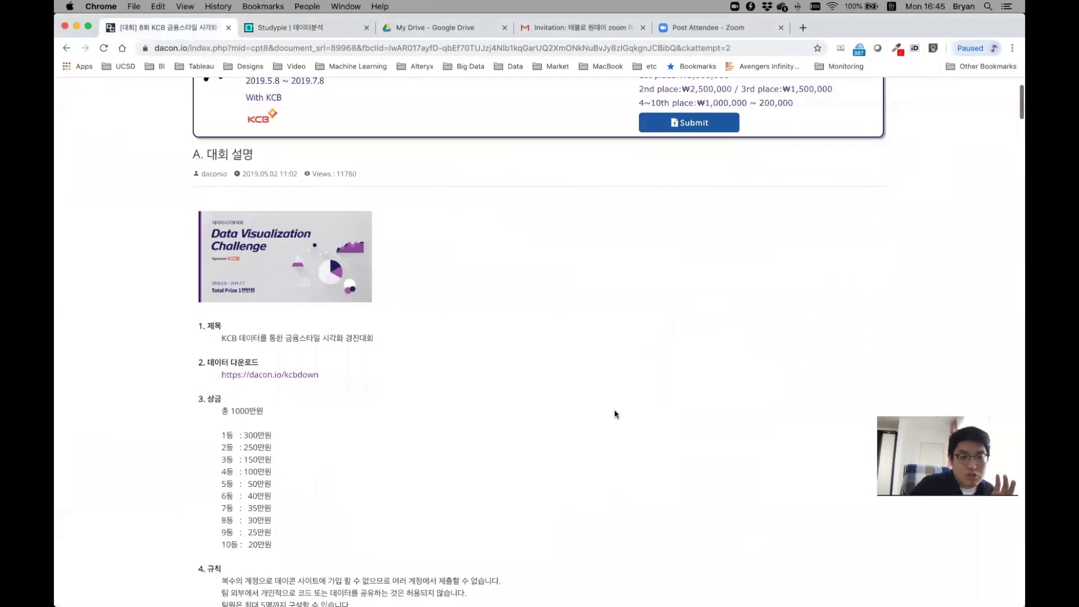
pyautogui.scroll(-15, 614, 414)
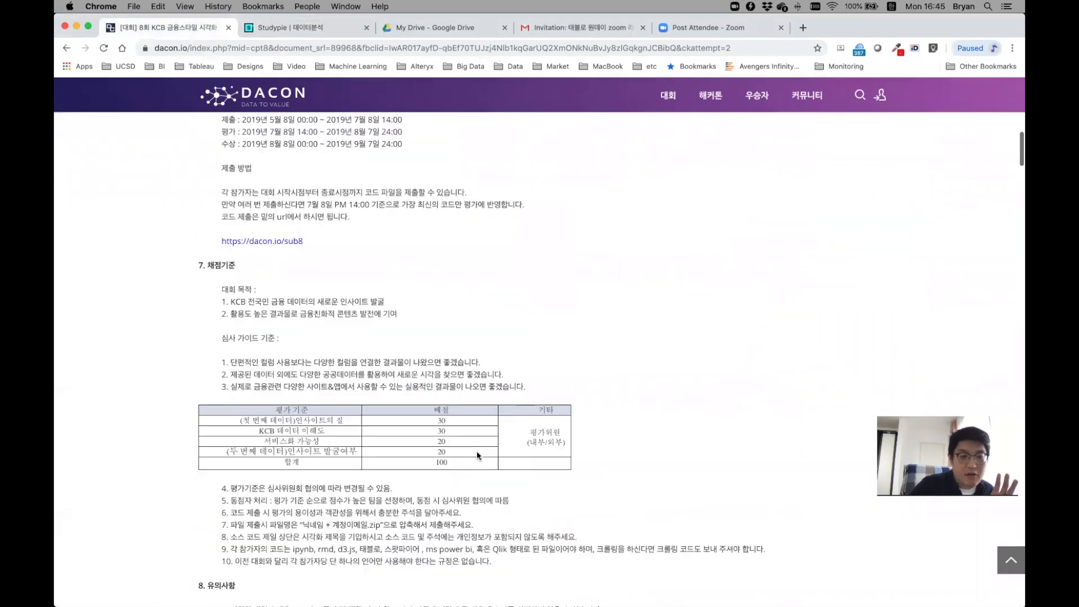
pyautogui.scroll(-20, 476, 451)
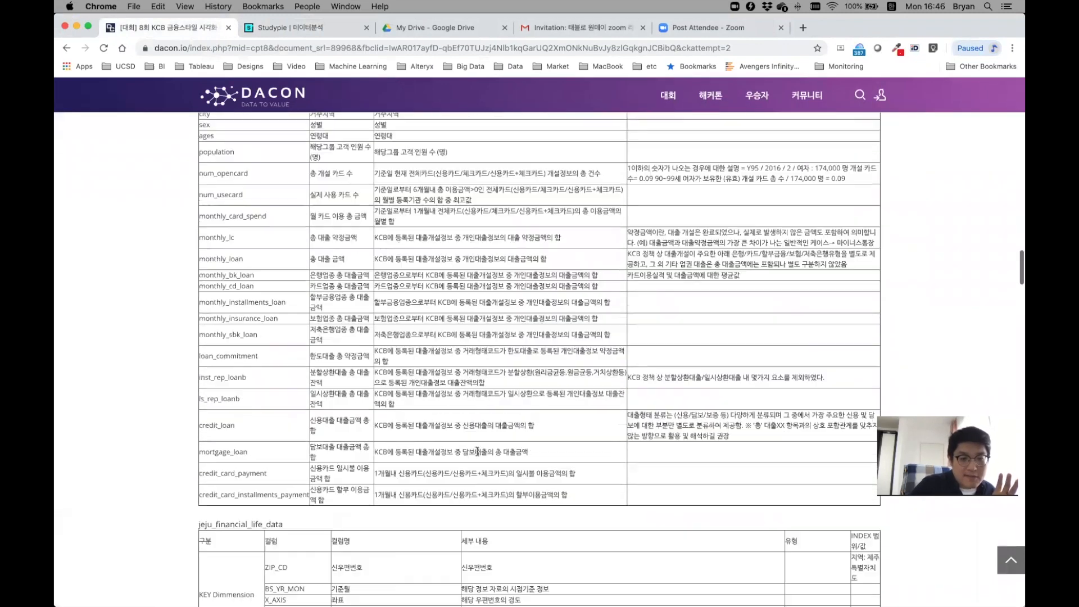
pyautogui.scroll(15, 477, 450)
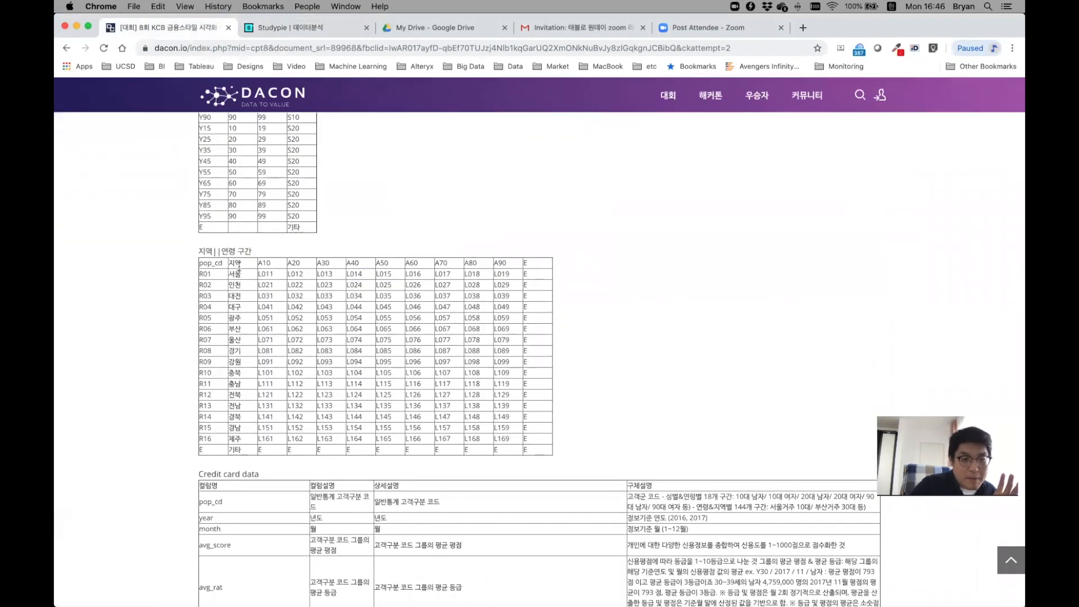
pyautogui.scroll(-1, 239, 267)
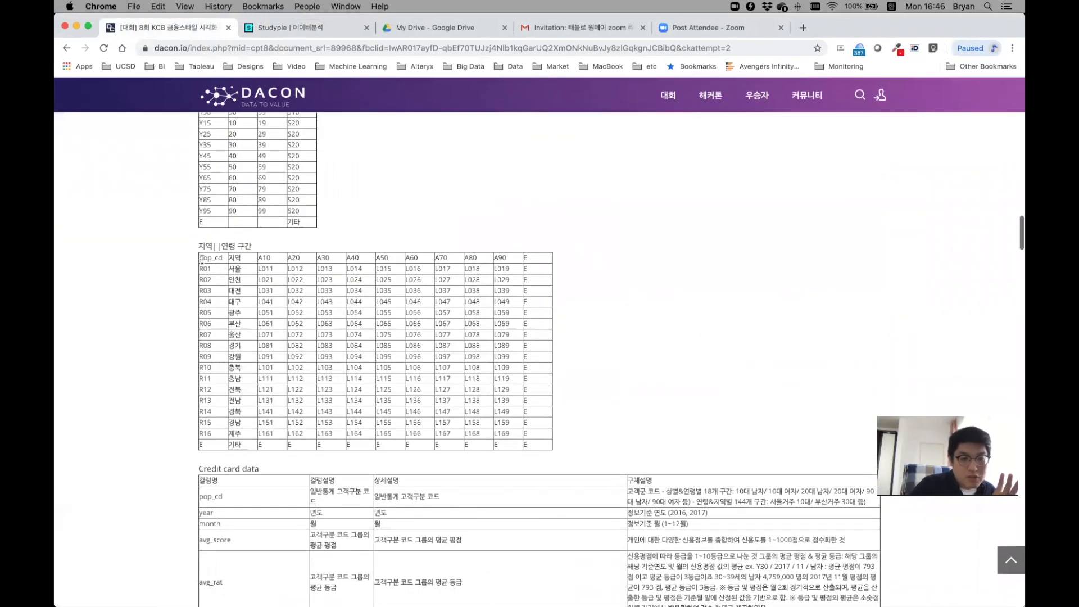
pyautogui.moveTo(275, 269); pyautogui.dragTo(259, 268)
pyautogui.click(259, 269)
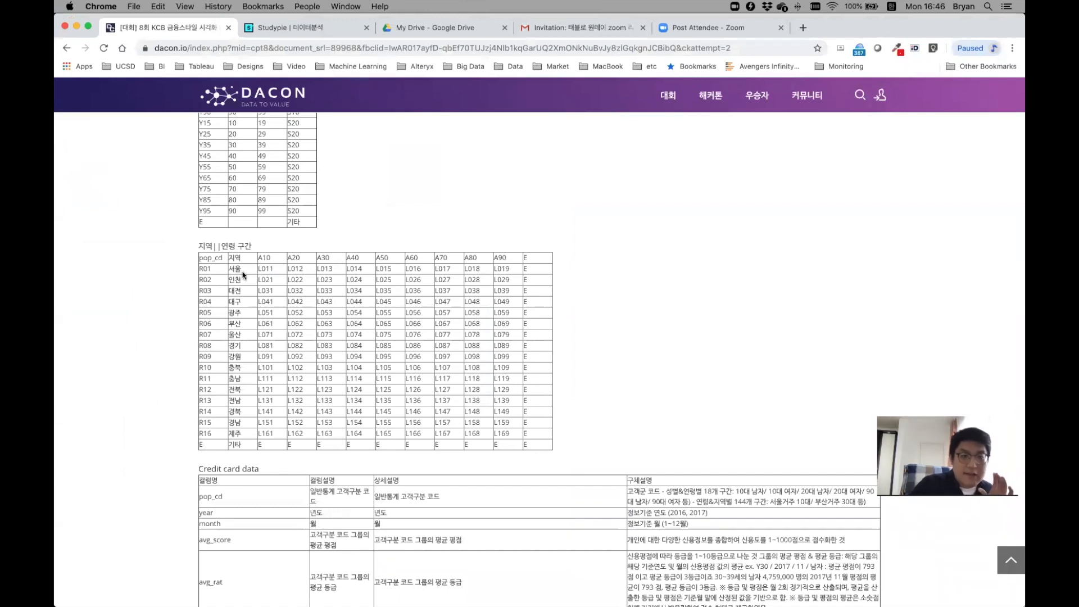
pyautogui.scroll(-1, 273, 259)
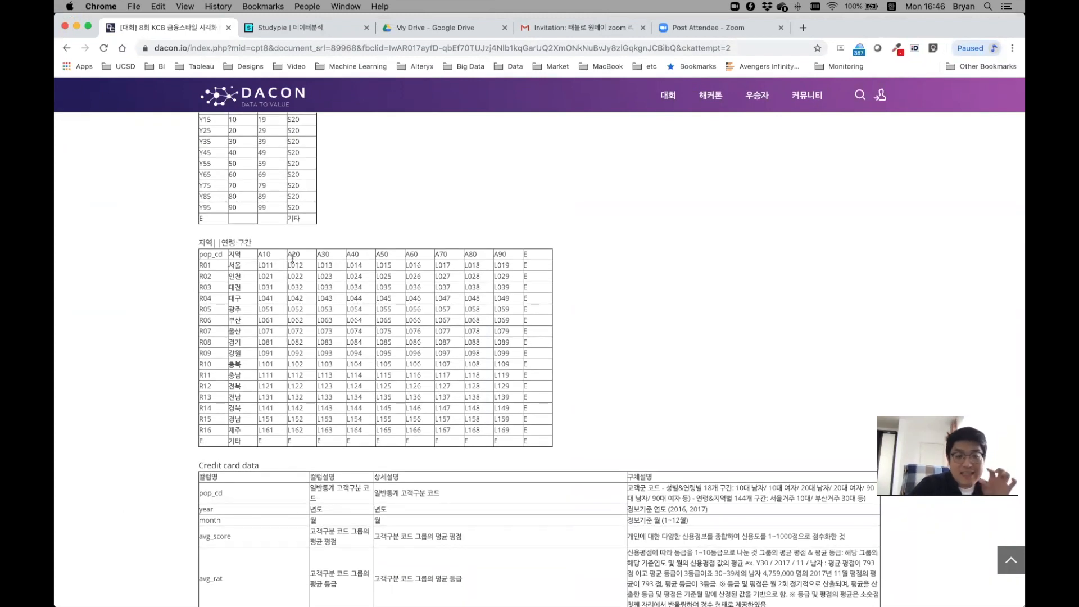
pyautogui.scroll(-1, 295, 258)
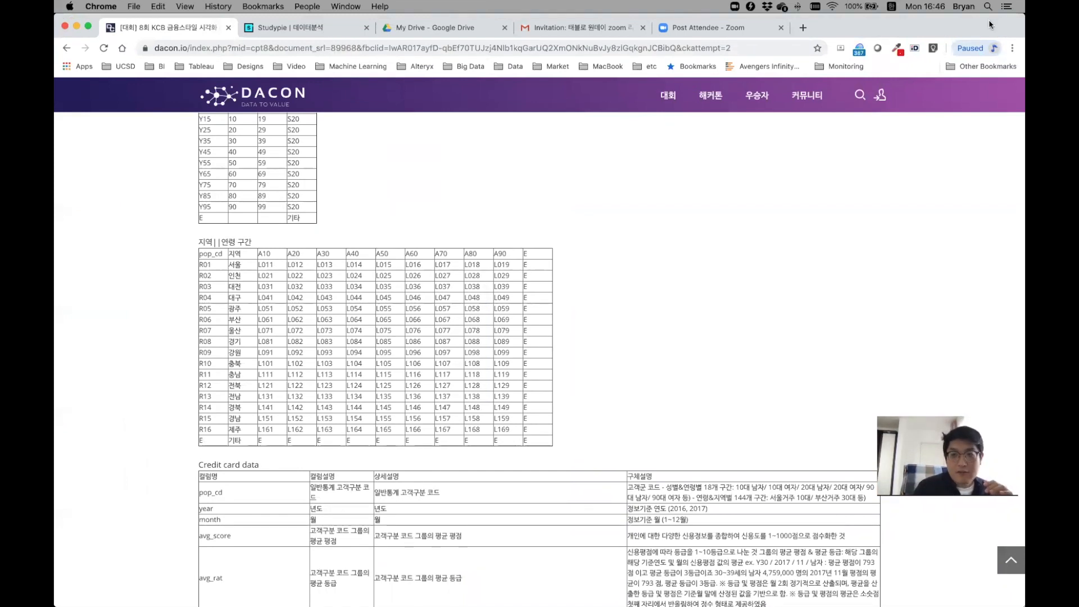
# Switch back to Tableau and reposition its window so the whole worksheet is in view.
pyautogui.moveTo(990, 25); pyautogui.dragTo(977, 23)
pyautogui.hotkey('ctrl', 'Up')
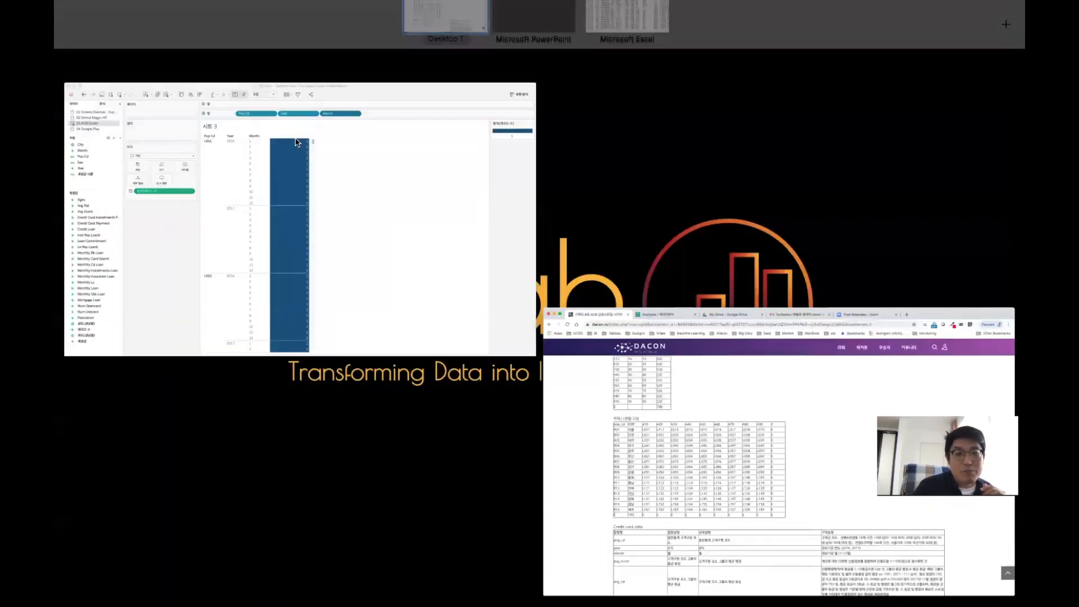
pyautogui.click(330, 272)
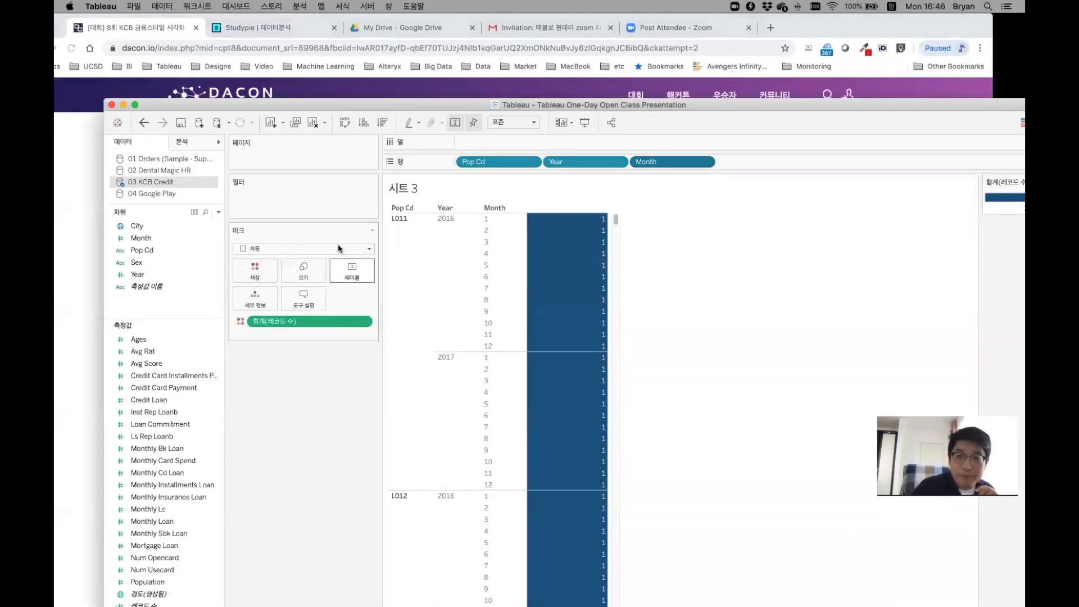
pyautogui.moveTo(761, 106); pyautogui.dragTo(717, 7)
# Add Monthly Card Spend to the Pop Cd, Year and Month table and remove 레코드 수 from it.
pyautogui.moveTo(489, 150)
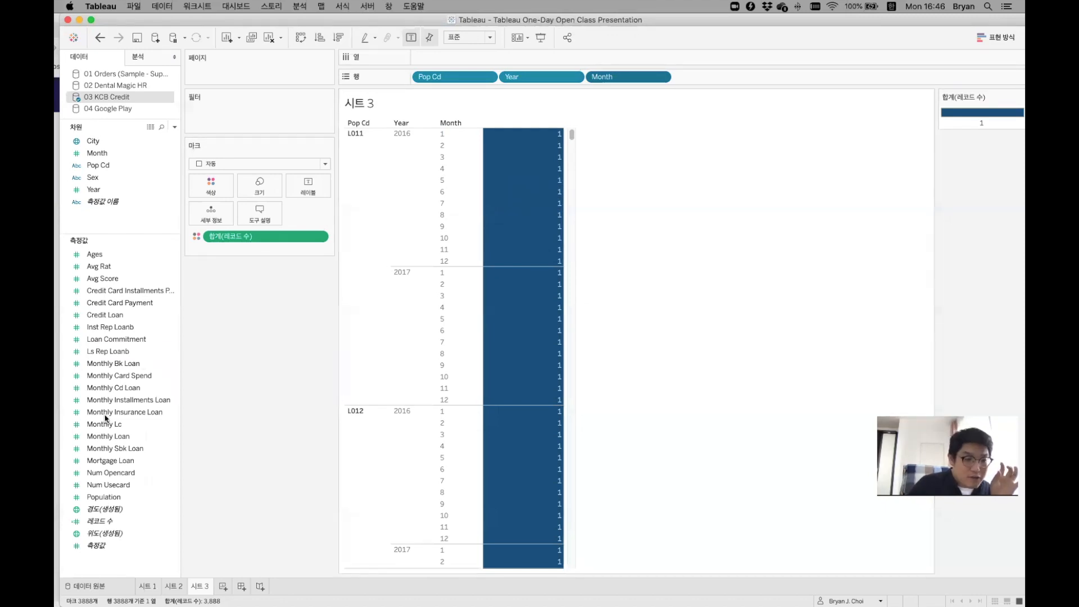
pyautogui.click(121, 391)
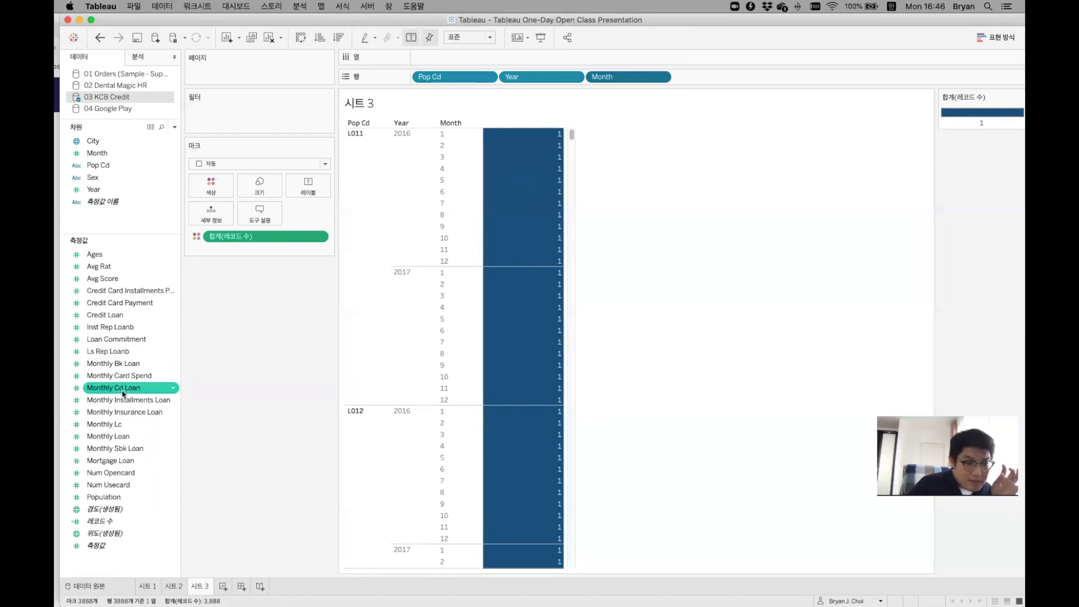
pyautogui.moveTo(121, 388); pyautogui.dragTo(521, 152)
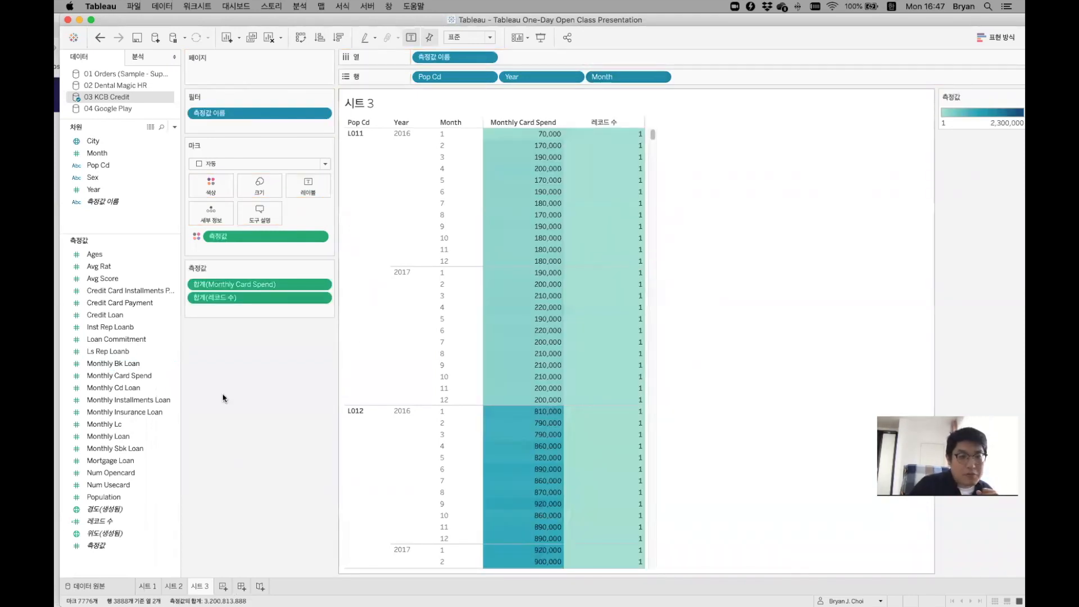
pyautogui.moveTo(250, 297); pyautogui.dragTo(239, 474)
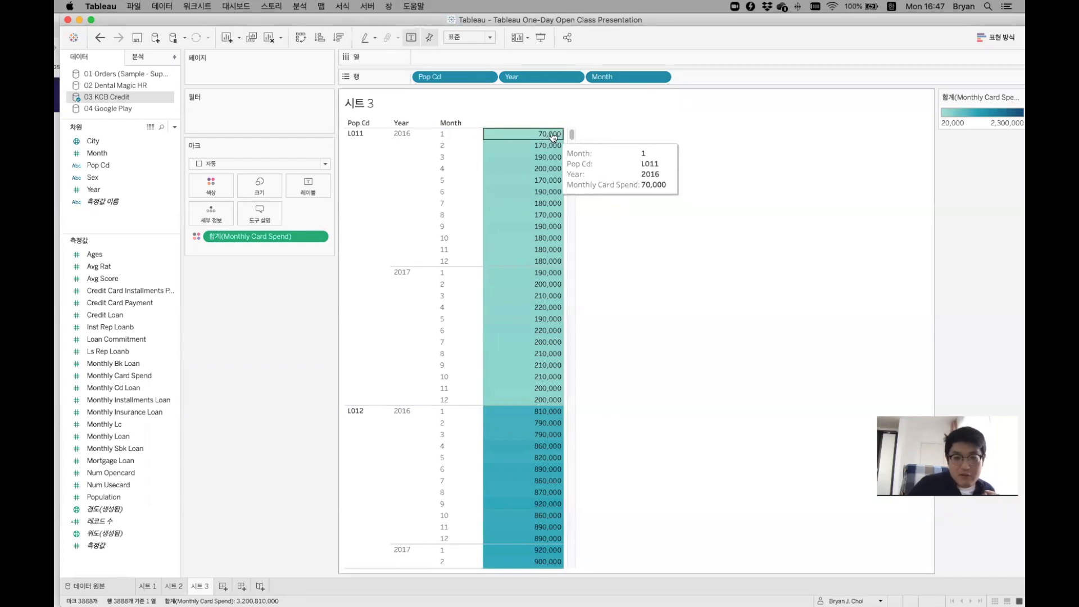
pyautogui.scroll(-3, 554, 275)
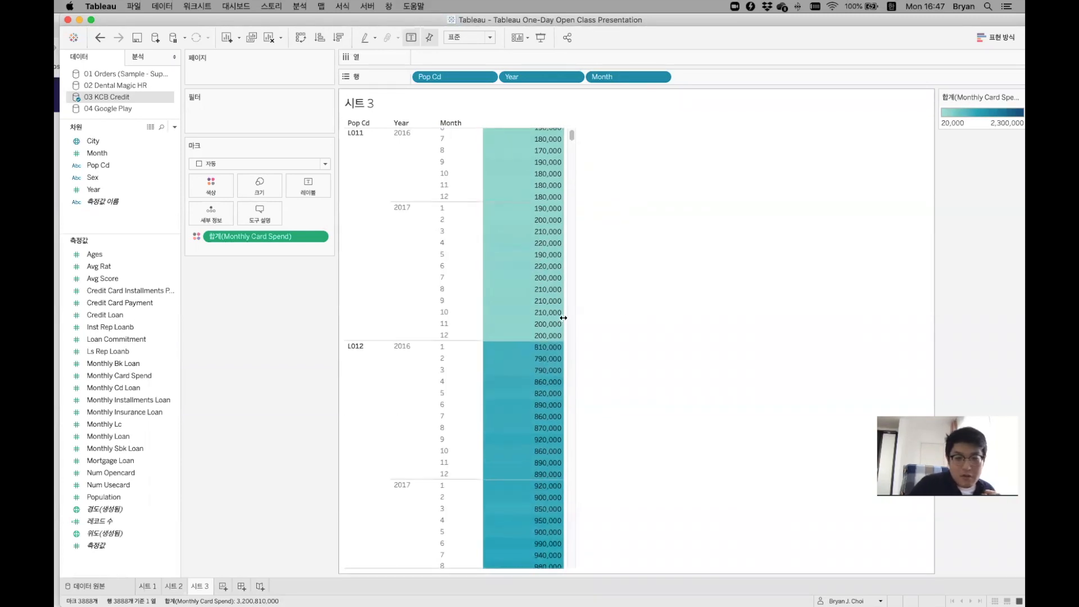
pyautogui.scroll(3, 562, 309)
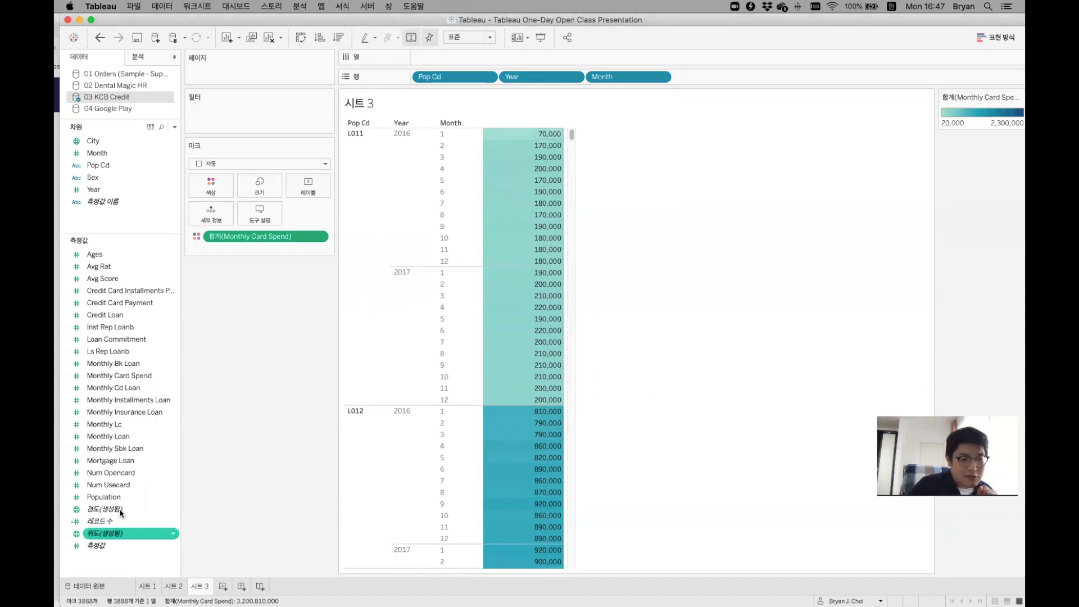
# Add Population to the table beside Monthly Card Spend and look over its values by Pop Cd, Year and Month.
pyautogui.moveTo(107, 498); pyautogui.dragTo(537, 209)
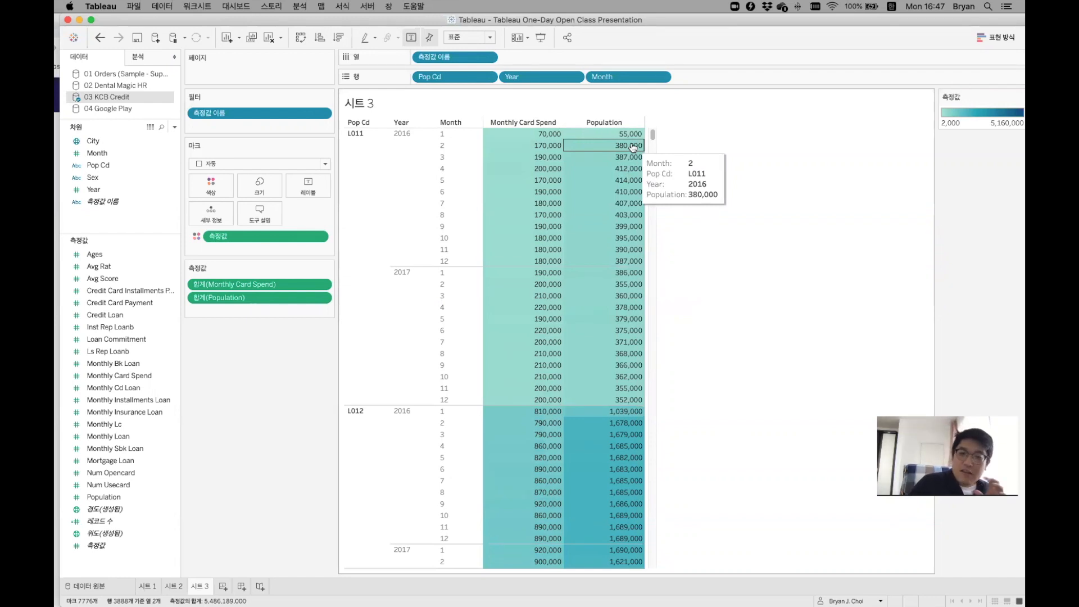
pyautogui.scroll(-5, 608, 304)
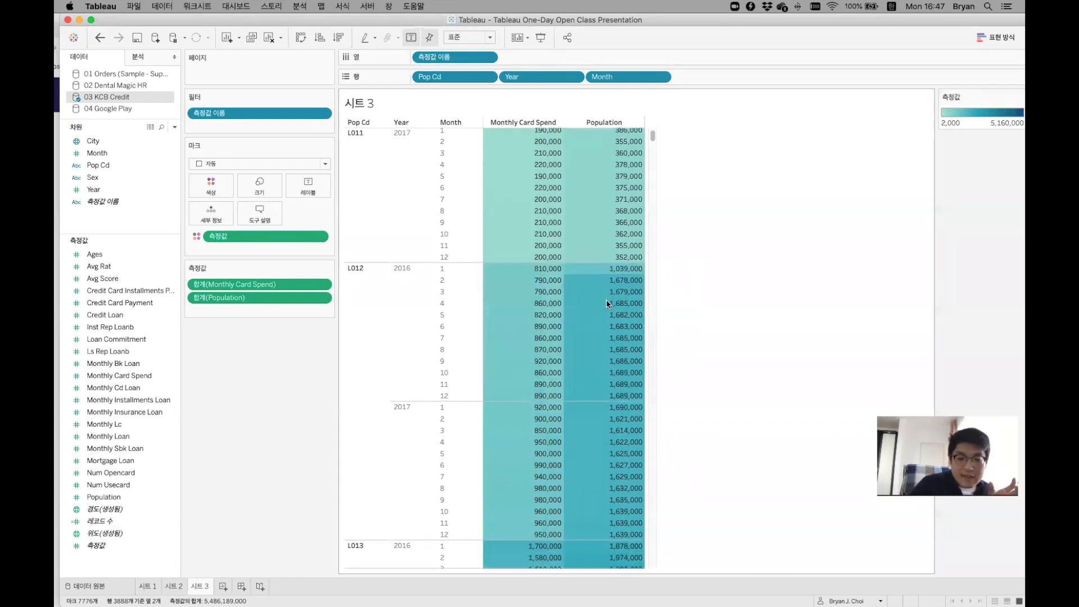
pyautogui.scroll(5, 607, 304)
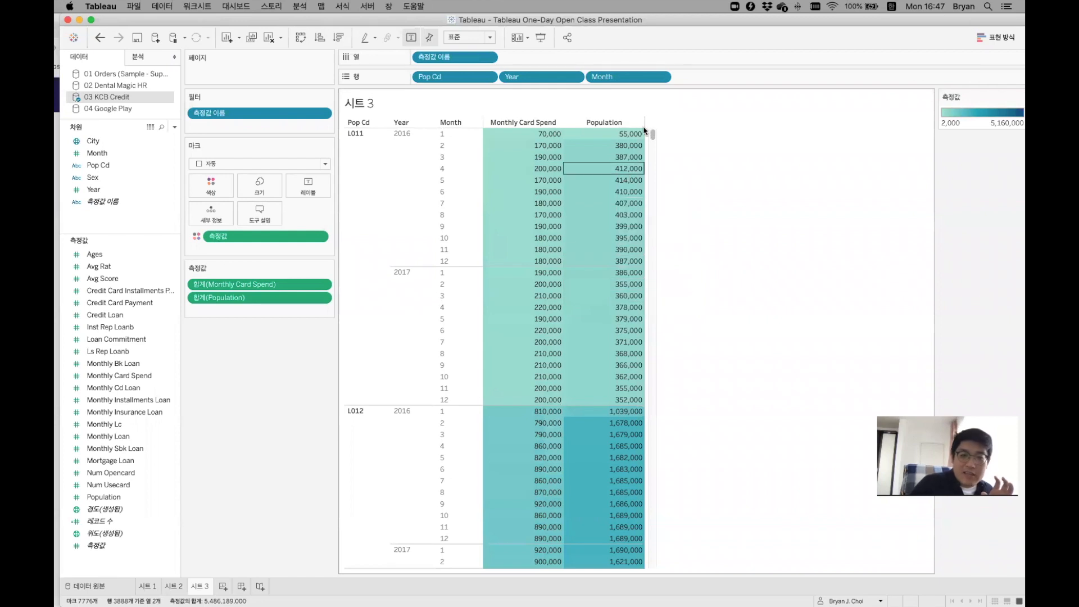
pyautogui.moveTo(630, 133)
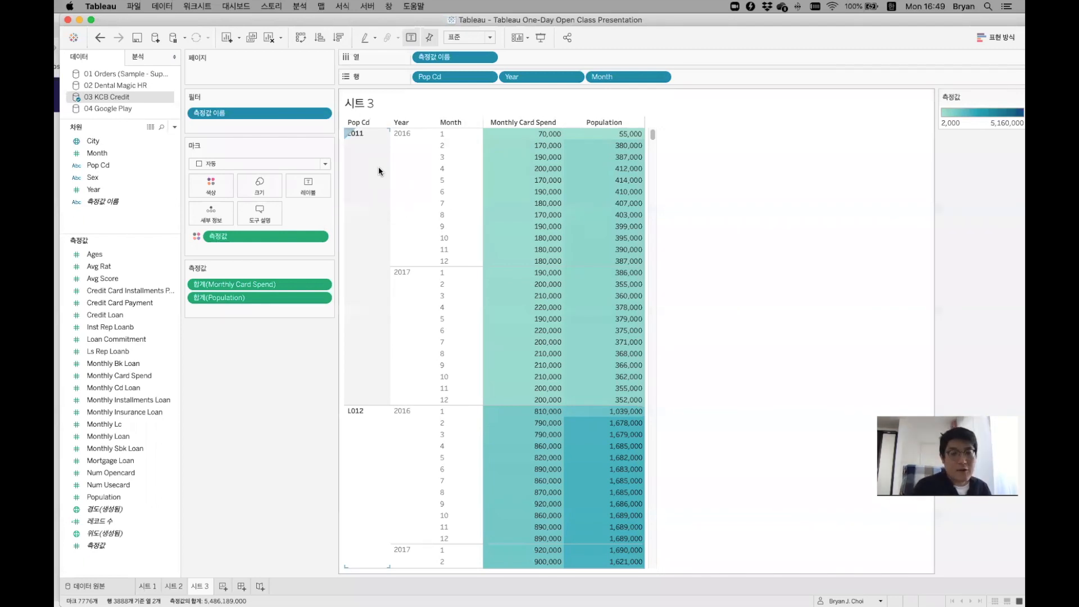
pyautogui.hotkey('ctrl', 'Left')
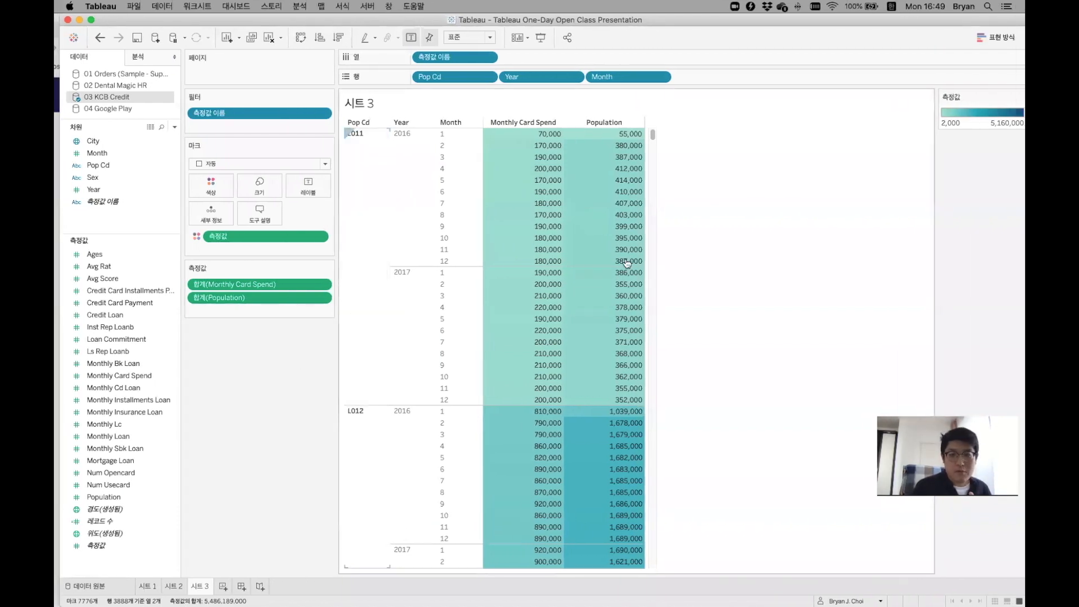
pyautogui.hotkey('ctrl', 'Right')
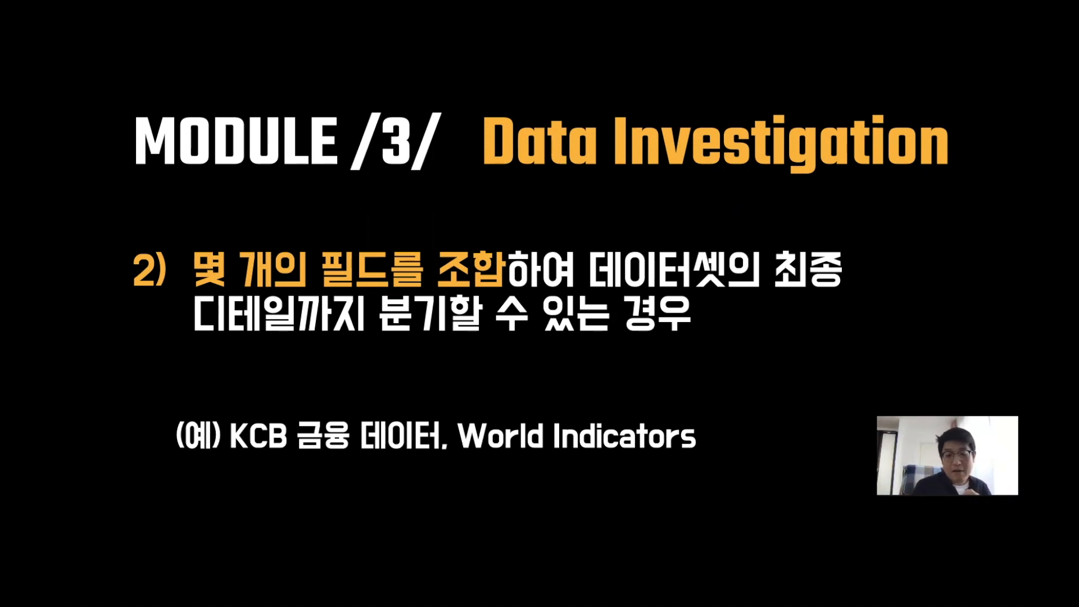
pyautogui.press('Right')
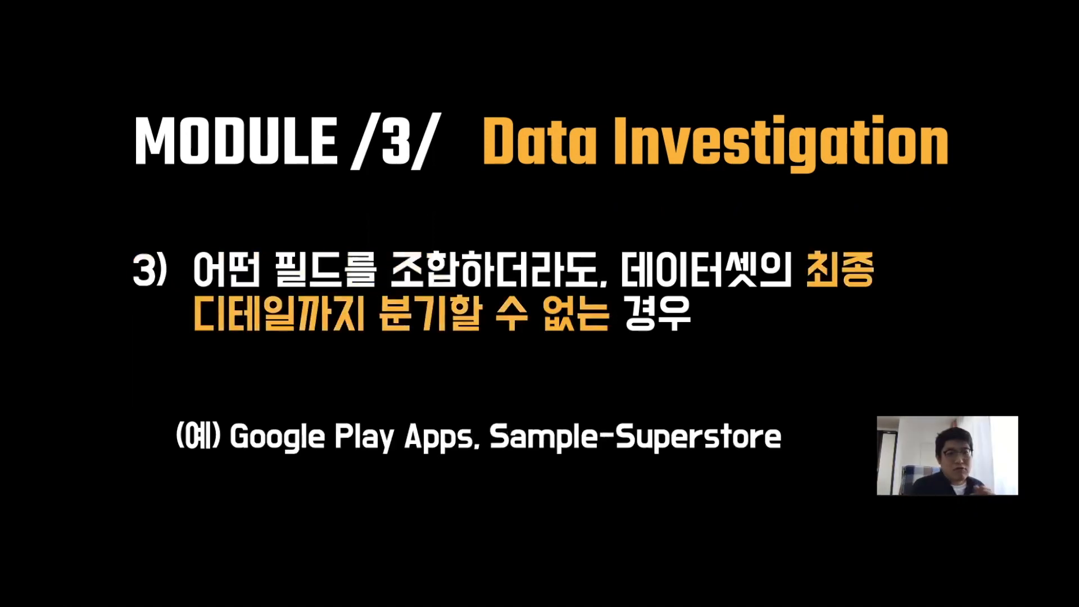
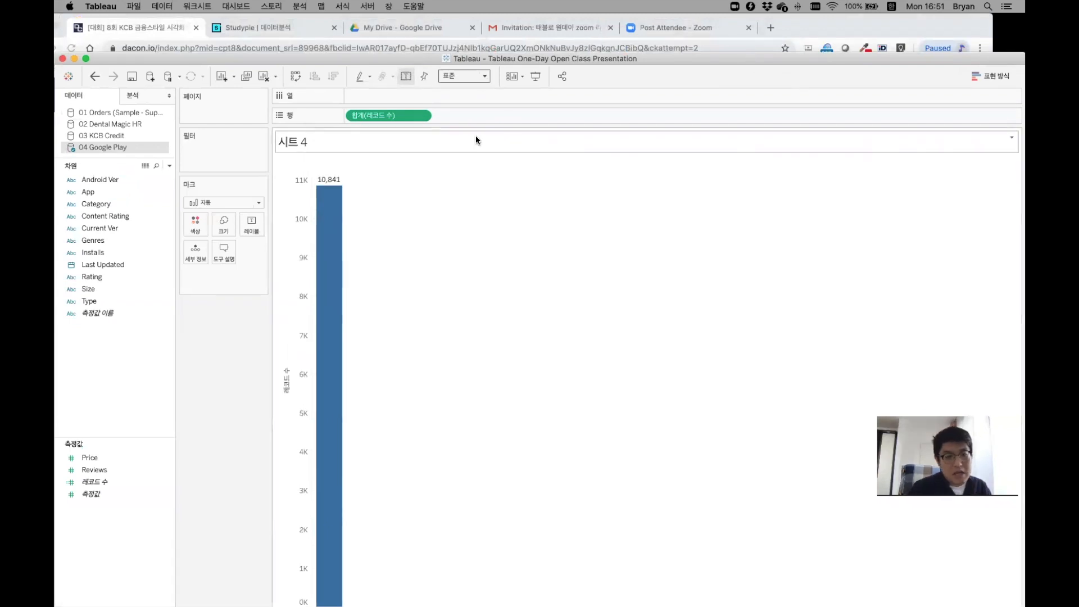
# Widen the labelled 레코드 수 bar on the Google Play sheet.
pyautogui.press('super+shift+b')
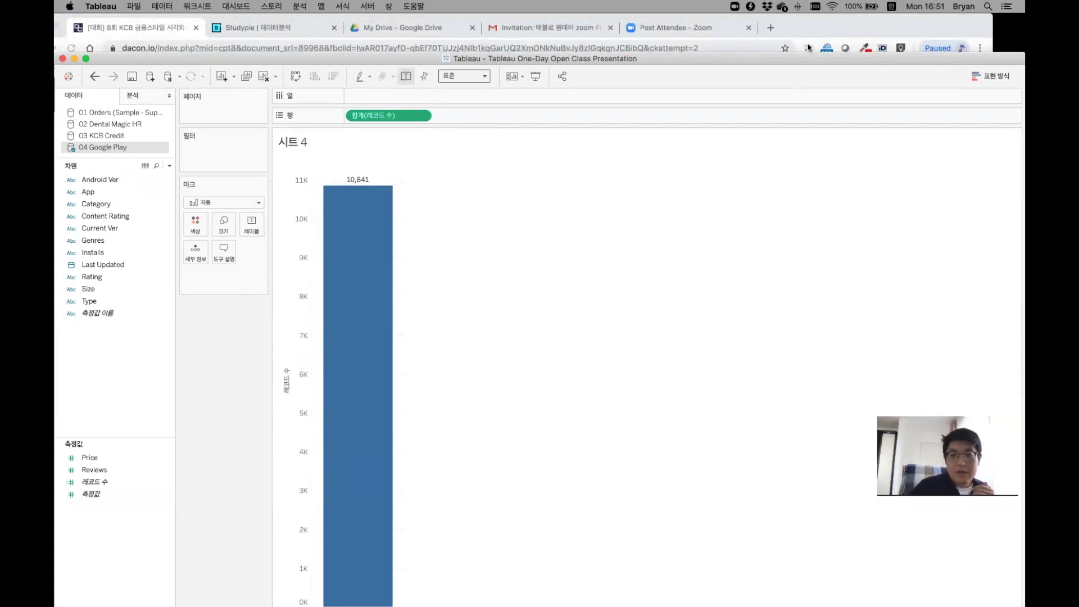
# Move the summed 레코드 수 from the rows to the color encoding on the Google Play sheet.
pyautogui.moveTo(804, 54); pyautogui.dragTo(806, 7)
pyautogui.moveTo(367, 232)
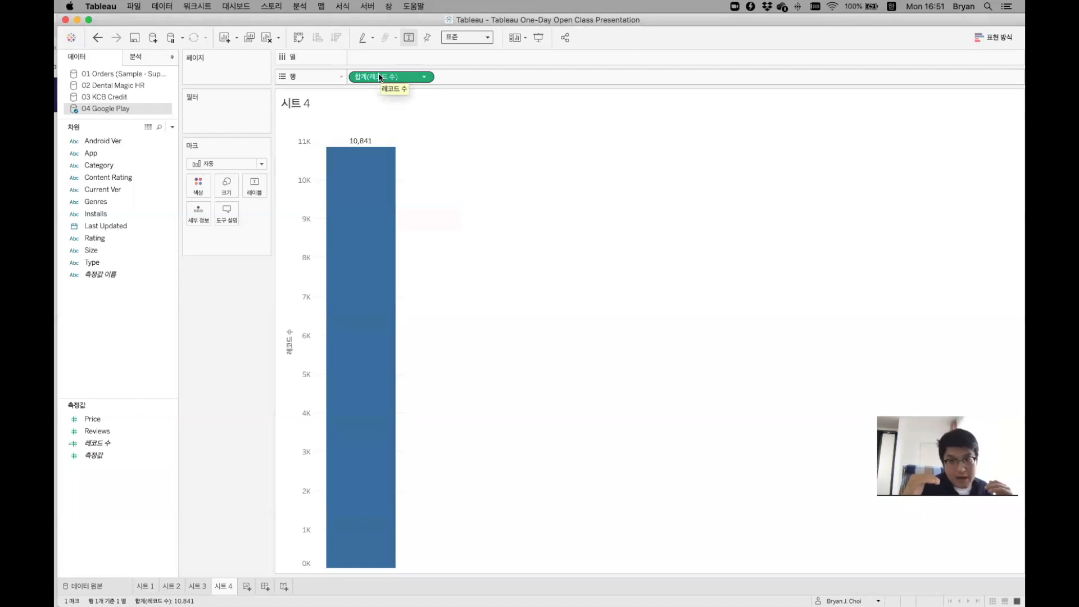
pyautogui.moveTo(380, 77); pyautogui.dragTo(203, 185)
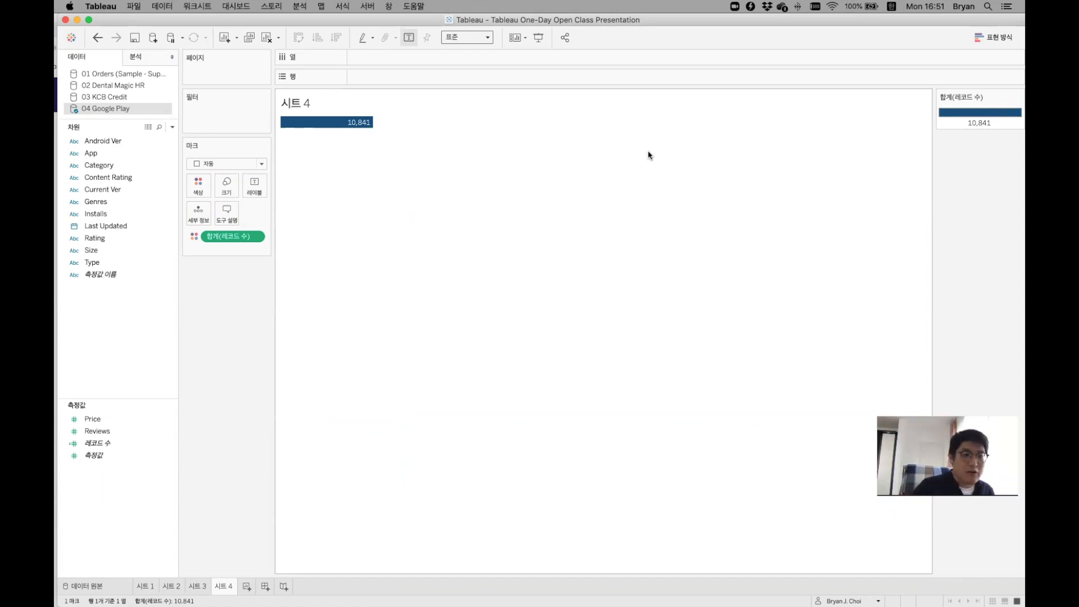
# Break the record counts down by App in the rows and look over the list for apps with multiple records.
pyautogui.click(99, 153)
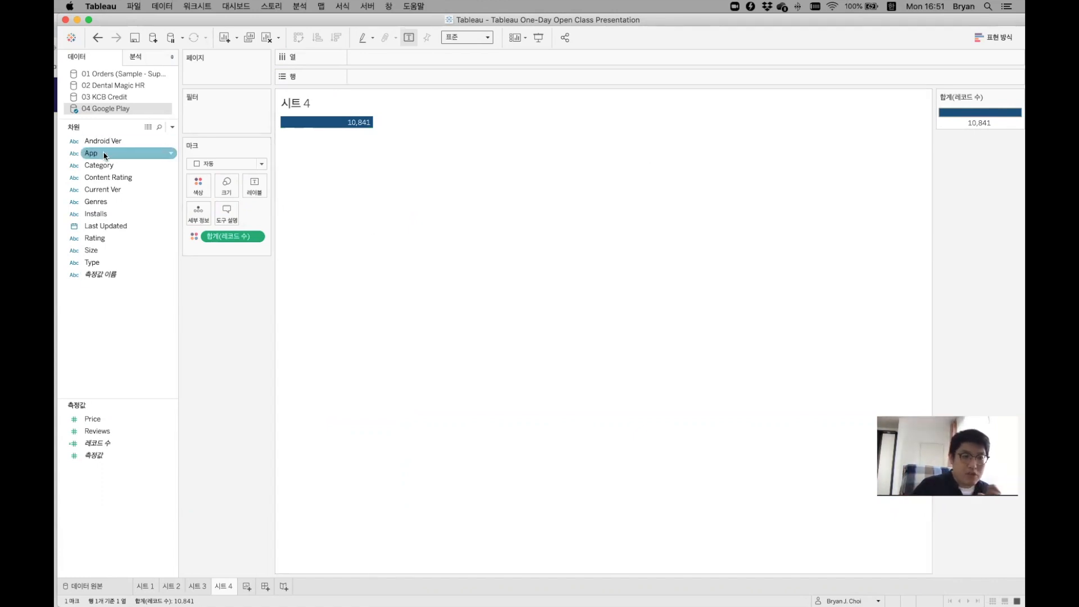
pyautogui.keyDown('shift'); pyautogui.click(154, 166); pyautogui.keyUp('shift')
pyautogui.moveTo(93, 154); pyautogui.dragTo(383, 74)
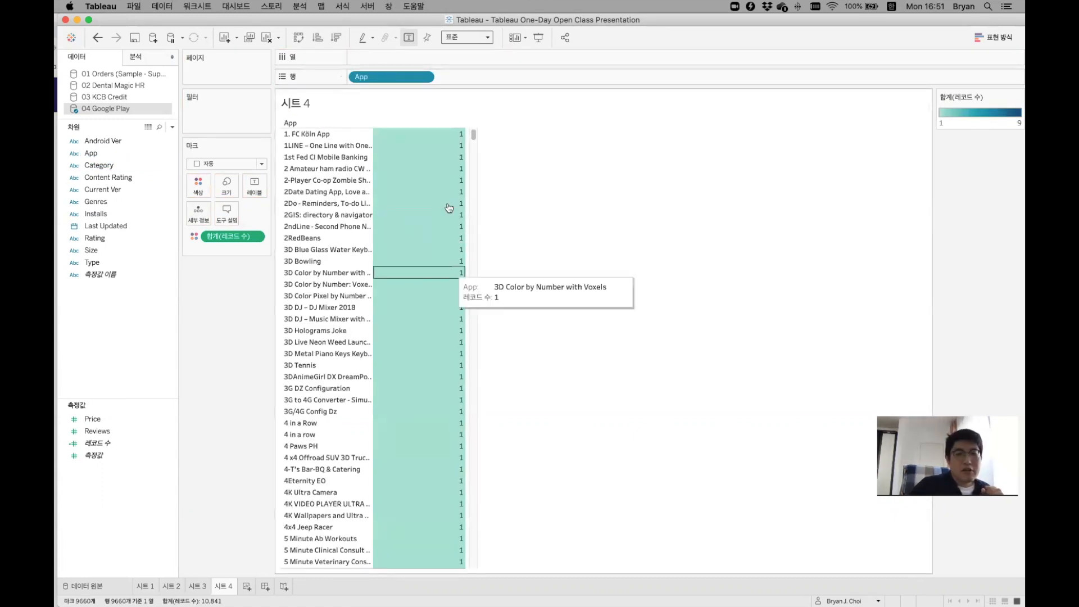
pyautogui.scroll(-10, 410, 388)
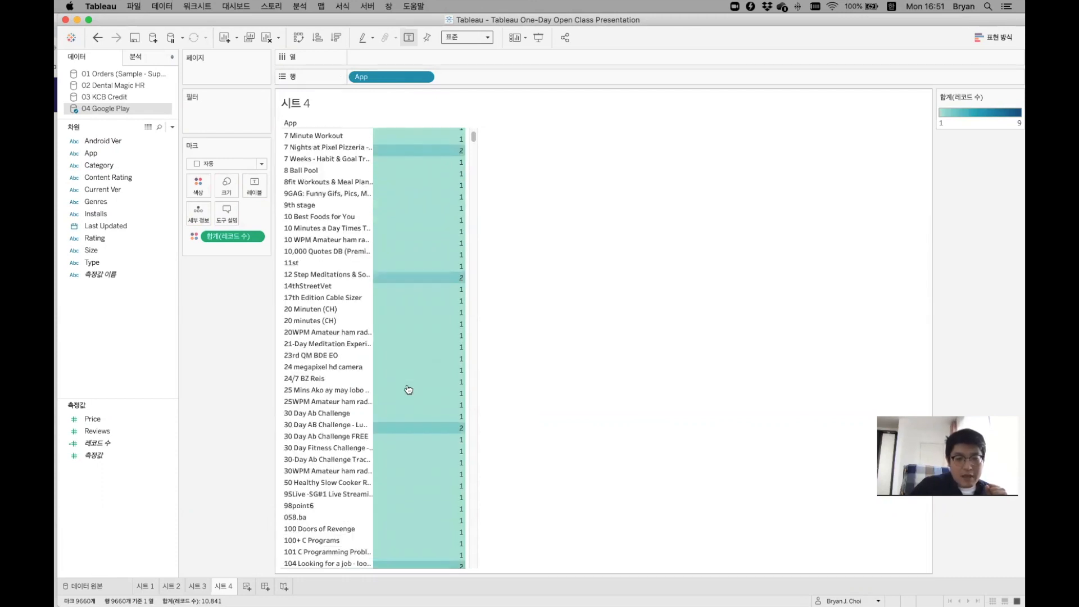
pyautogui.scroll(10, 410, 390)
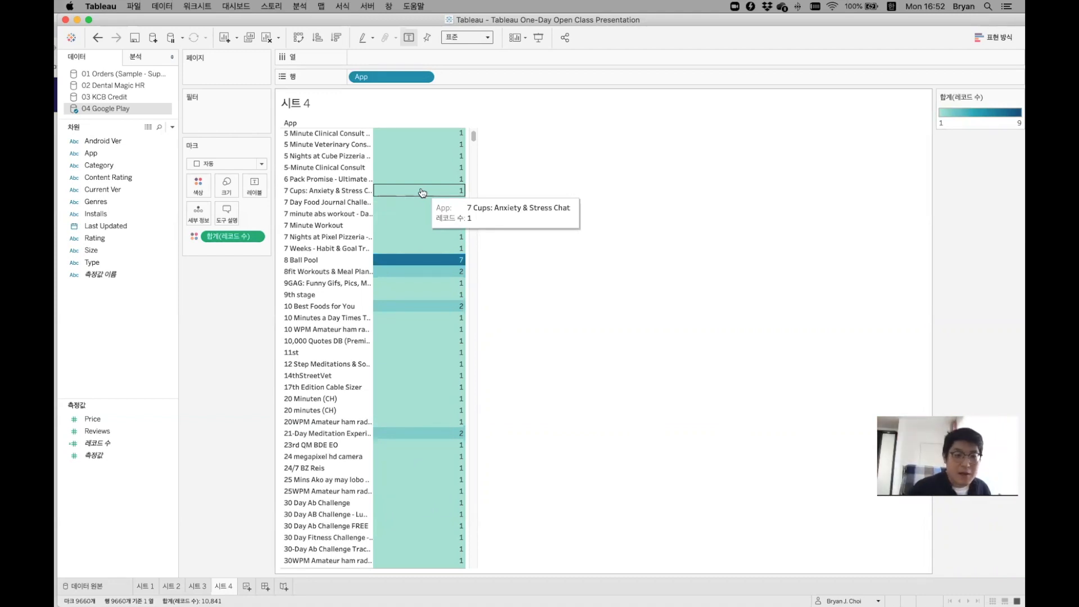
pyautogui.moveTo(435, 262)
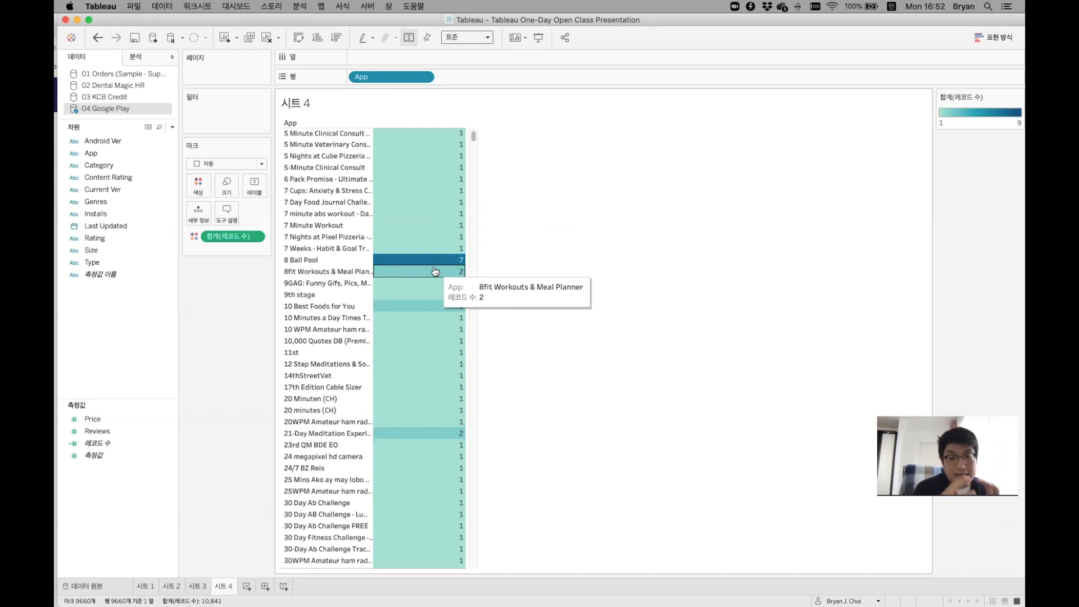
# Filter the App table by the sum of 레코드 수, setting the minimum of the value range to 2.
pyautogui.click(90, 443)
pyautogui.moveTo(89, 447); pyautogui.dragTo(190, 121)
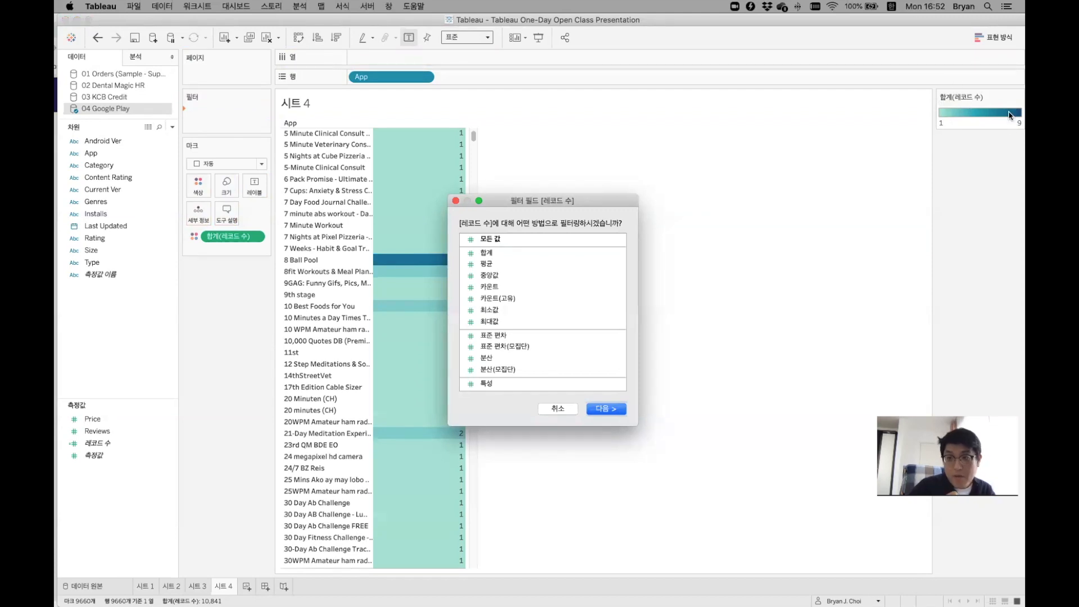
pyautogui.click(492, 254)
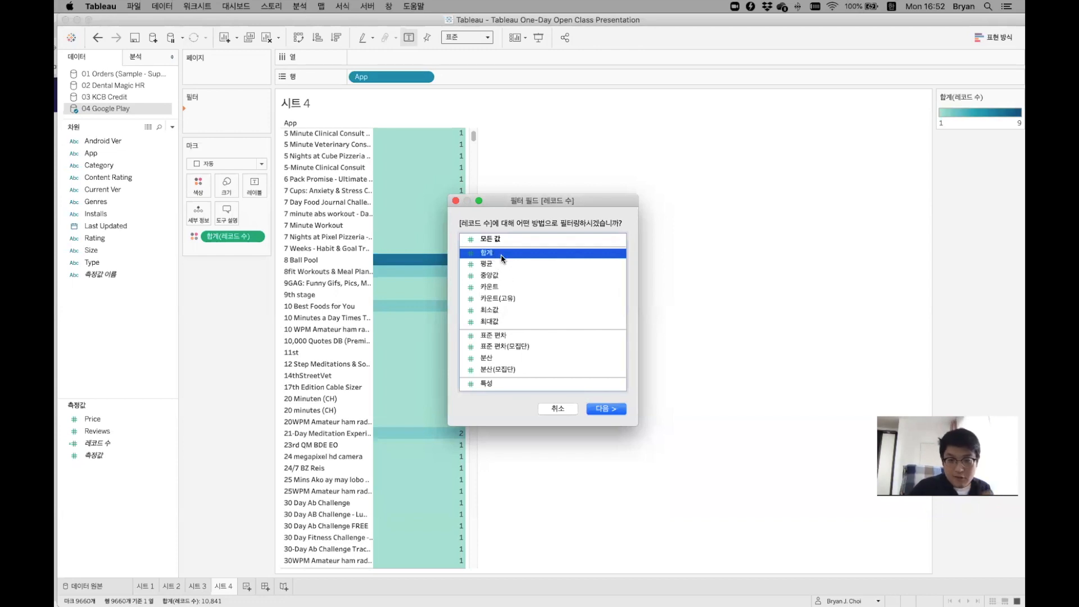
pyautogui.click(602, 406)
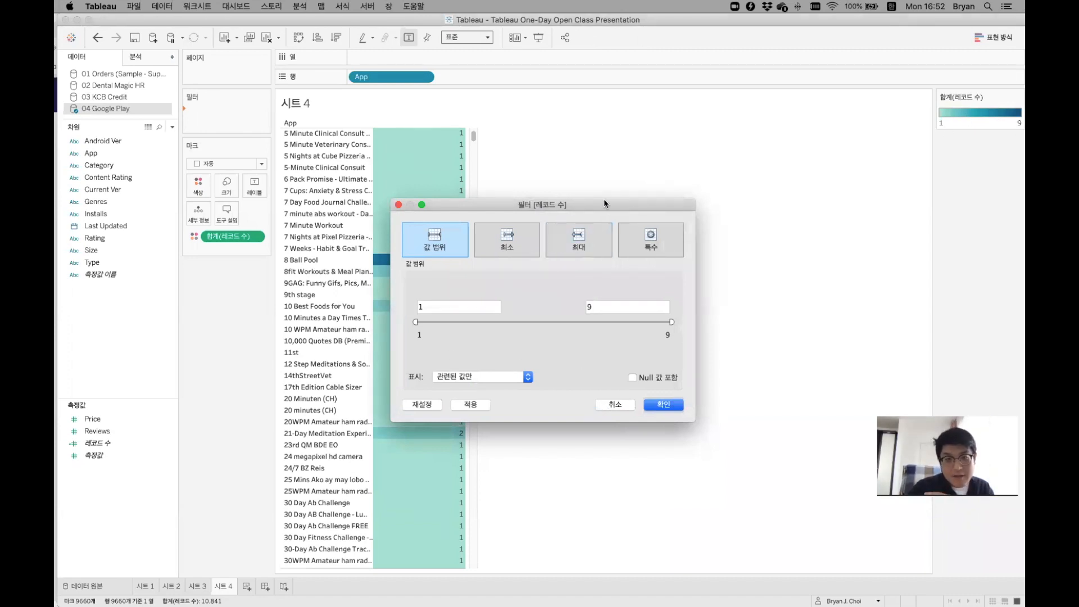
pyautogui.moveTo(603, 199); pyautogui.dragTo(682, 162)
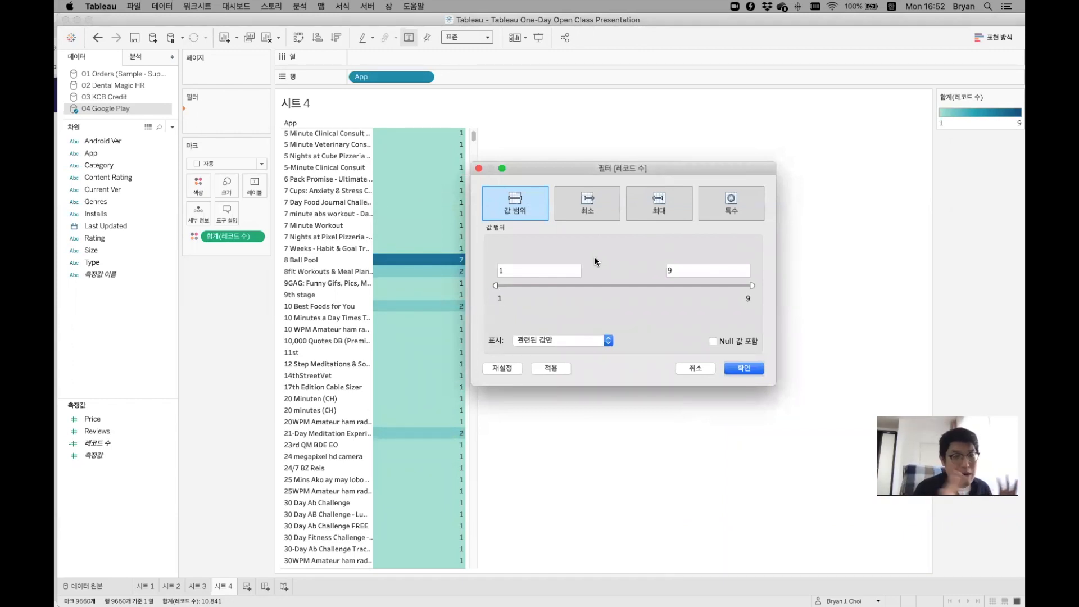
pyautogui.doubleClick(511, 274)
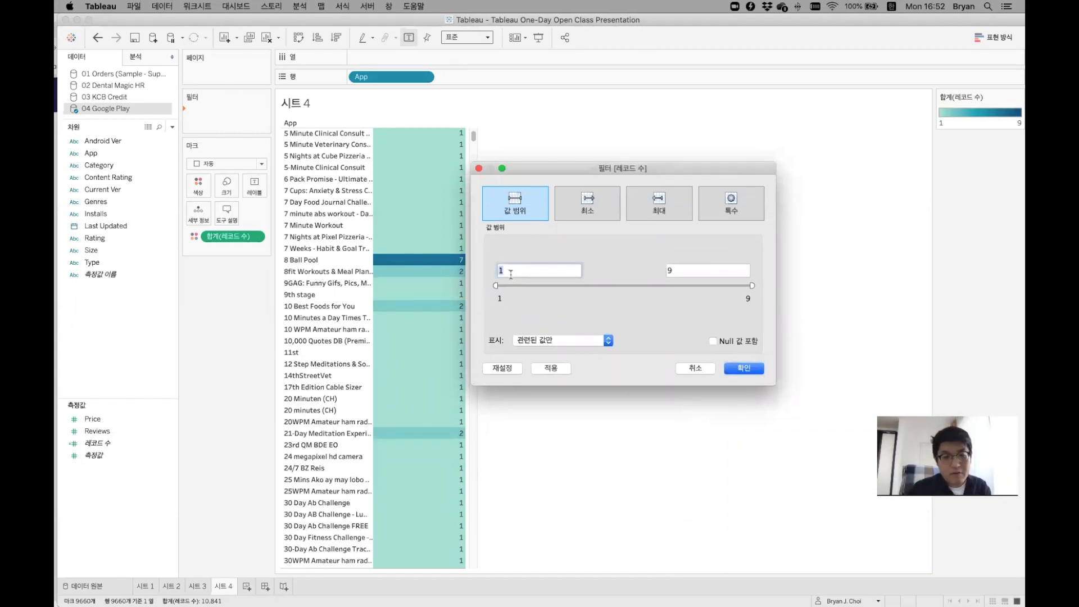
pyautogui.write('2')
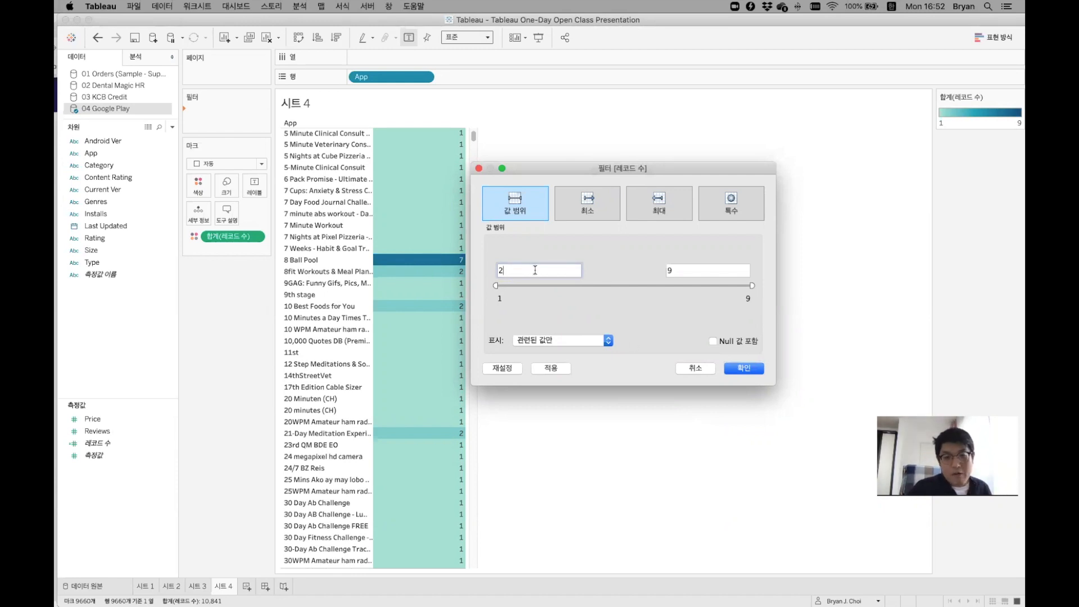
pyautogui.click(756, 368)
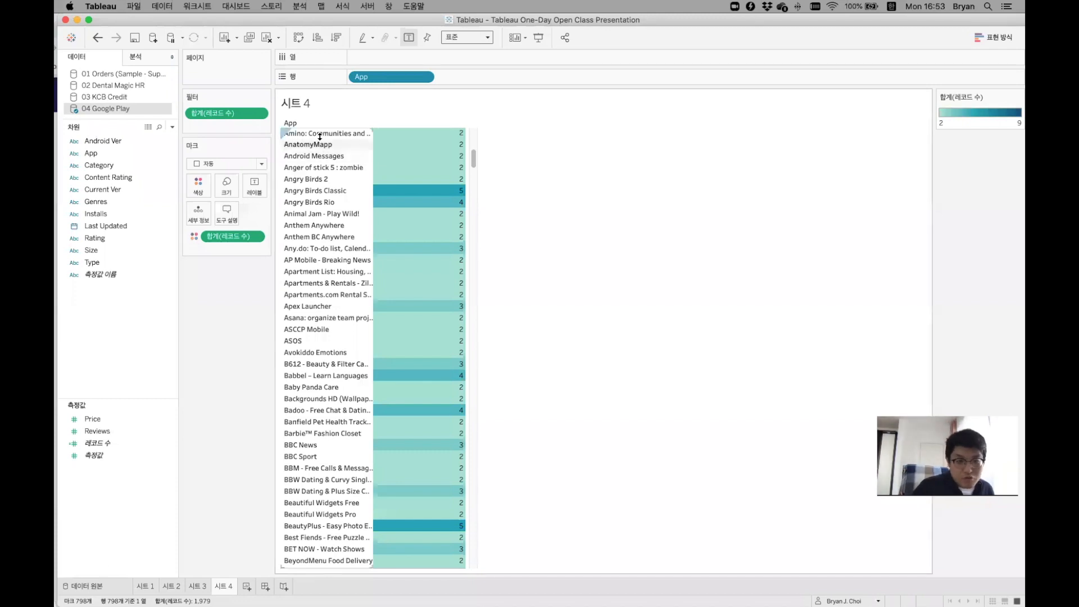
# Examine the full underlying data of 8 Ball Pool in an enlarged data window, and close it.
pyautogui.moveTo(414, 318)
pyautogui.scroll(10, 414, 319)
pyautogui.moveTo(304, 134)
pyautogui.moveTo(429, 138)
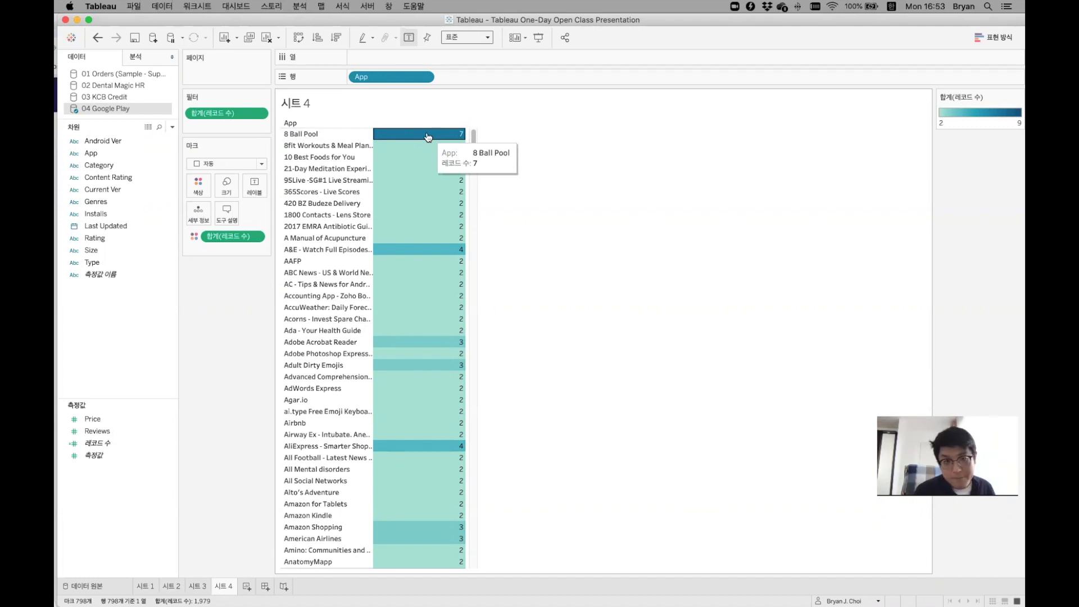
pyautogui.click(428, 137)
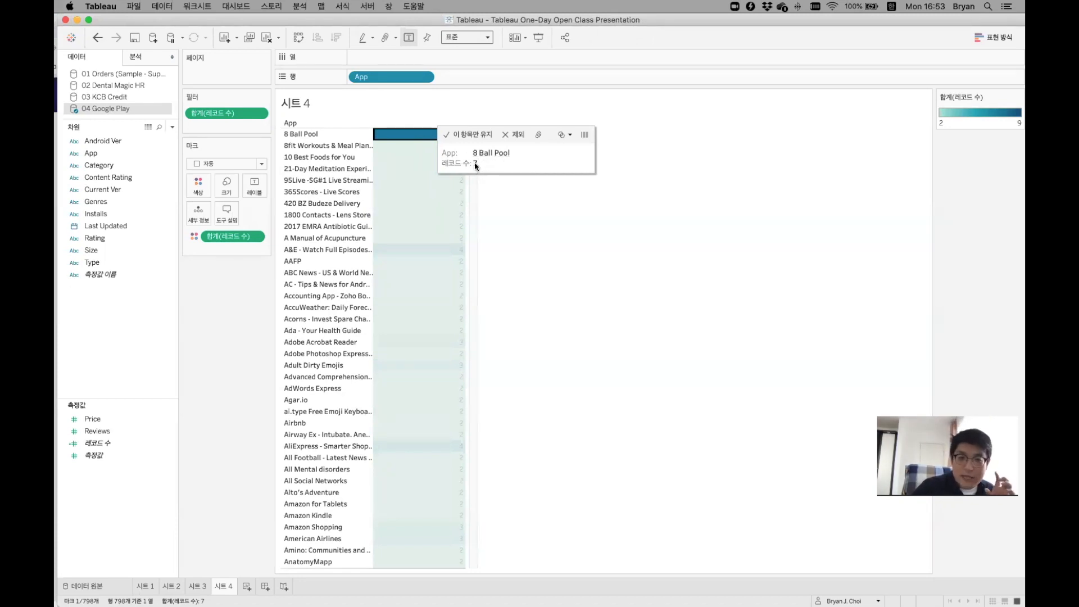
pyautogui.click(585, 136)
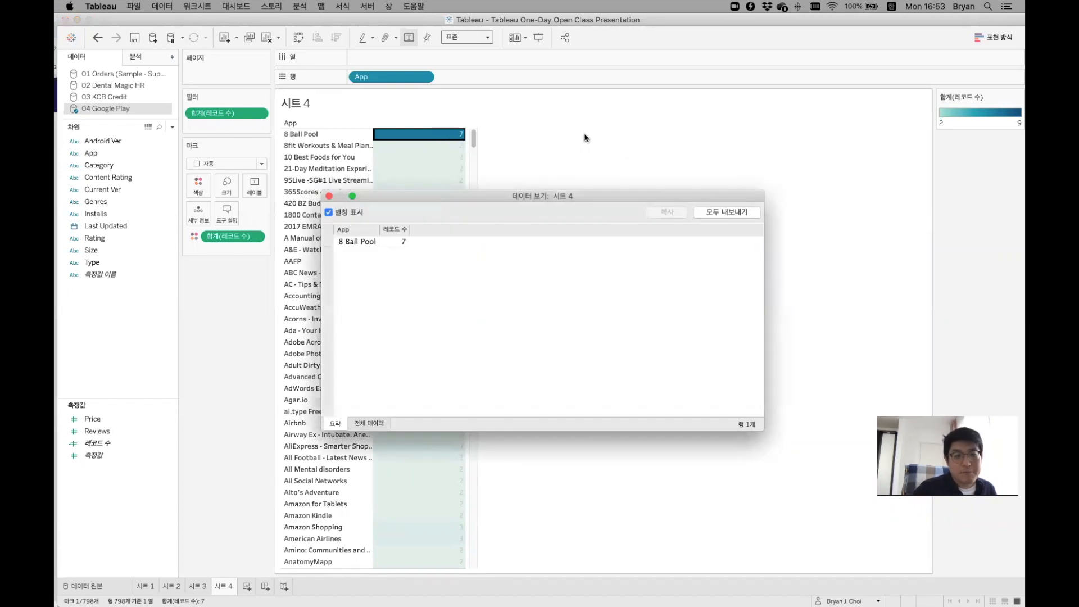
pyautogui.moveTo(398, 192); pyautogui.dragTo(336, 89)
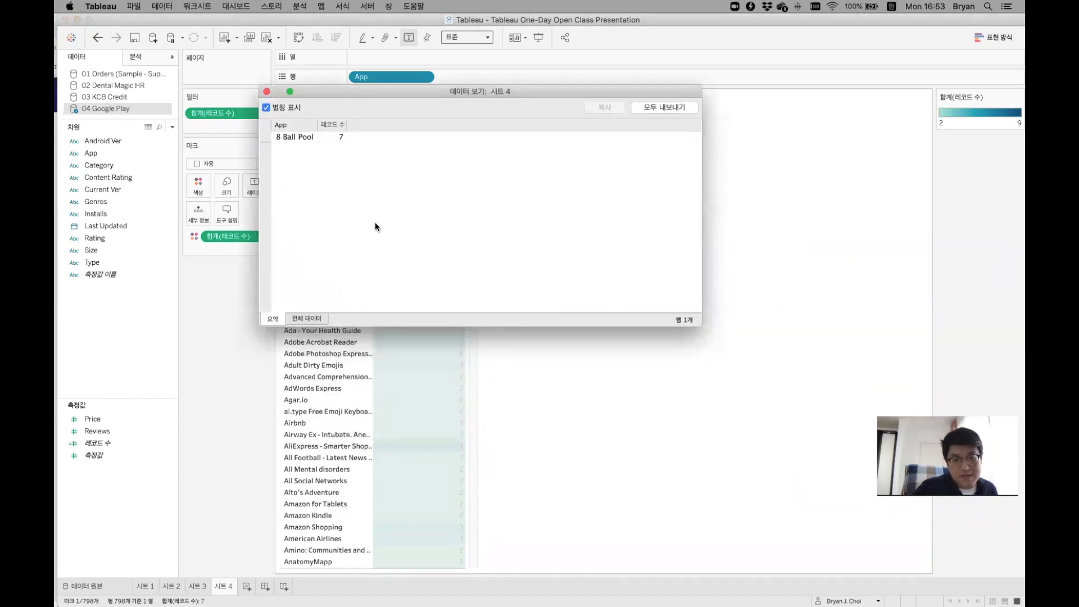
pyautogui.click(302, 319)
pyautogui.moveTo(396, 87); pyautogui.dragTo(282, 40)
pyautogui.moveTo(581, 277); pyautogui.dragTo(797, 386)
pyautogui.moveTo(753, 46); pyautogui.dragTo(768, 96)
pyautogui.moveTo(560, 96); pyautogui.dragTo(571, 124)
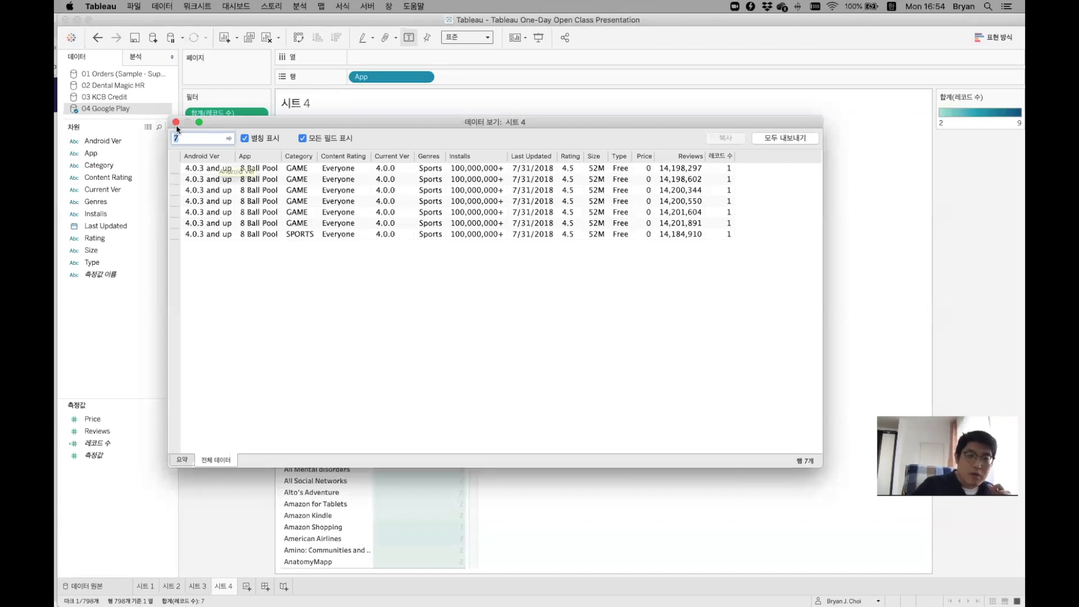
pyautogui.press('super+w')
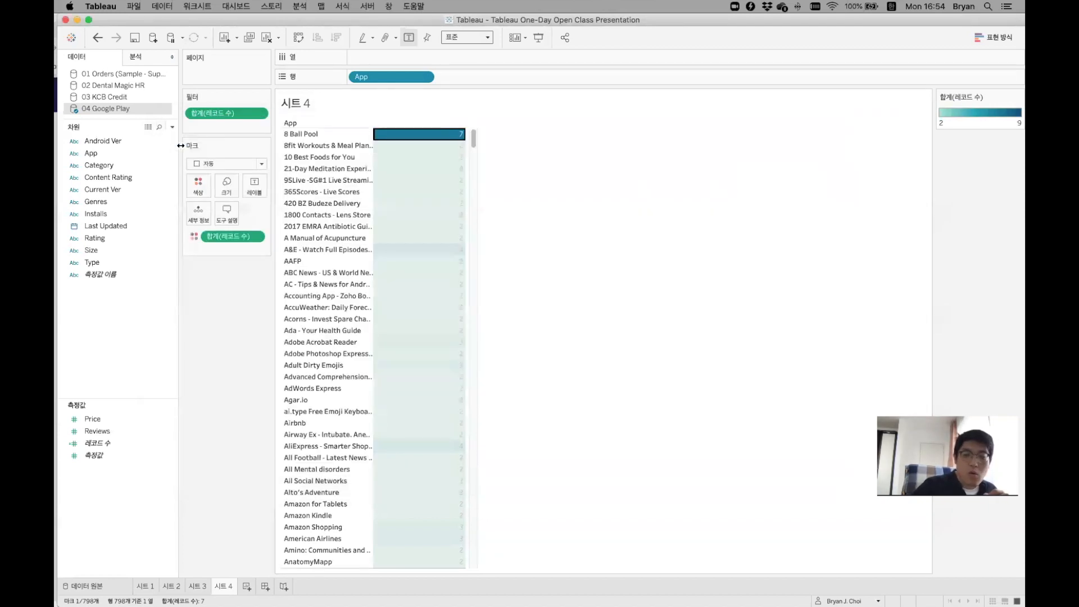
# Add Category to the rows after App.
pyautogui.click(128, 166)
pyautogui.moveTo(128, 166); pyautogui.dragTo(519, 77)
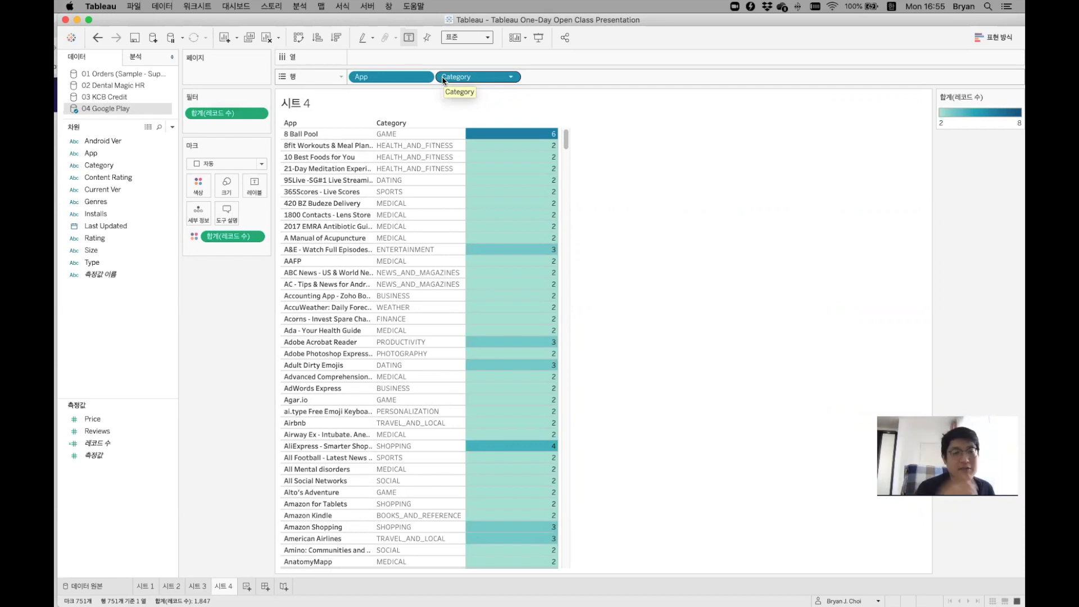
# Clear the sheet and build a bar chart of summed Reviews by App.
pyautogui.click(266, 38)
pyautogui.moveTo(89, 153); pyautogui.dragTo(382, 82)
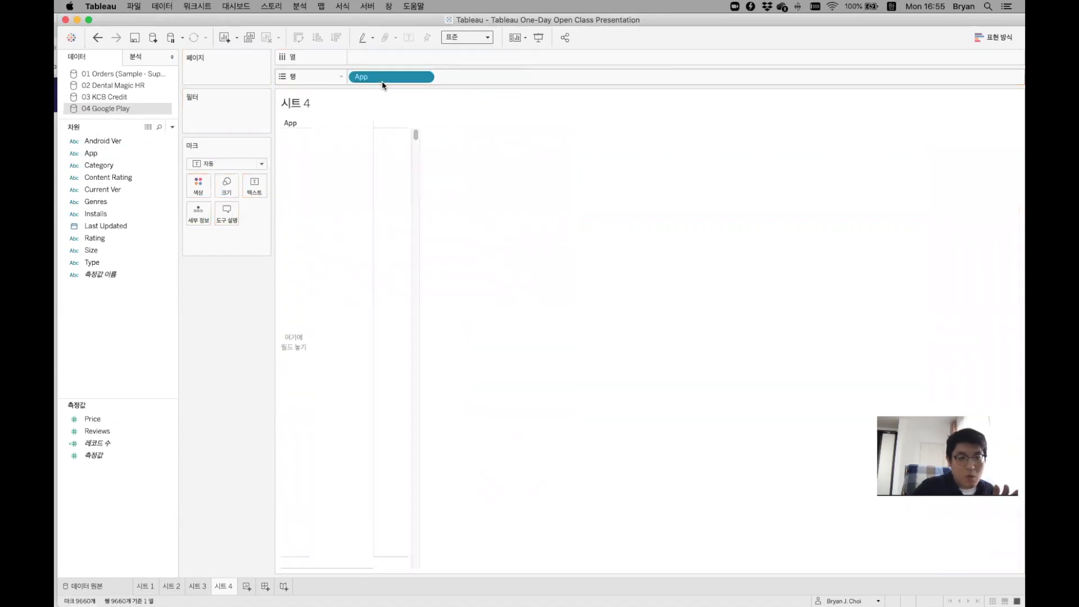
pyautogui.click(104, 430)
pyautogui.moveTo(104, 430); pyautogui.dragTo(633, 410)
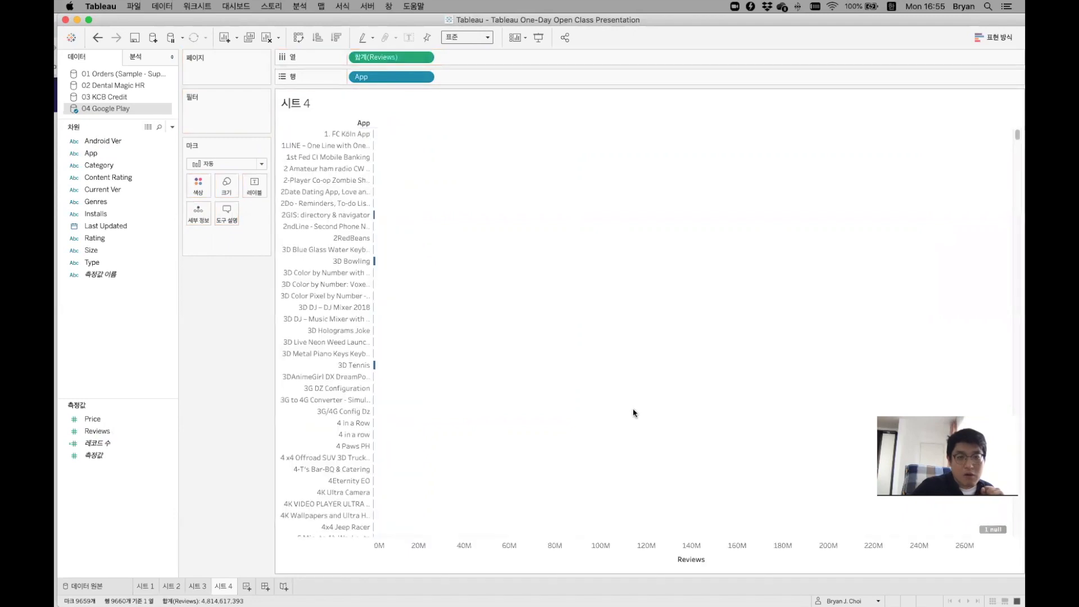
# Sort the apps by Reviews in descending order and show value labels on the bars.
pyautogui.click(336, 37)
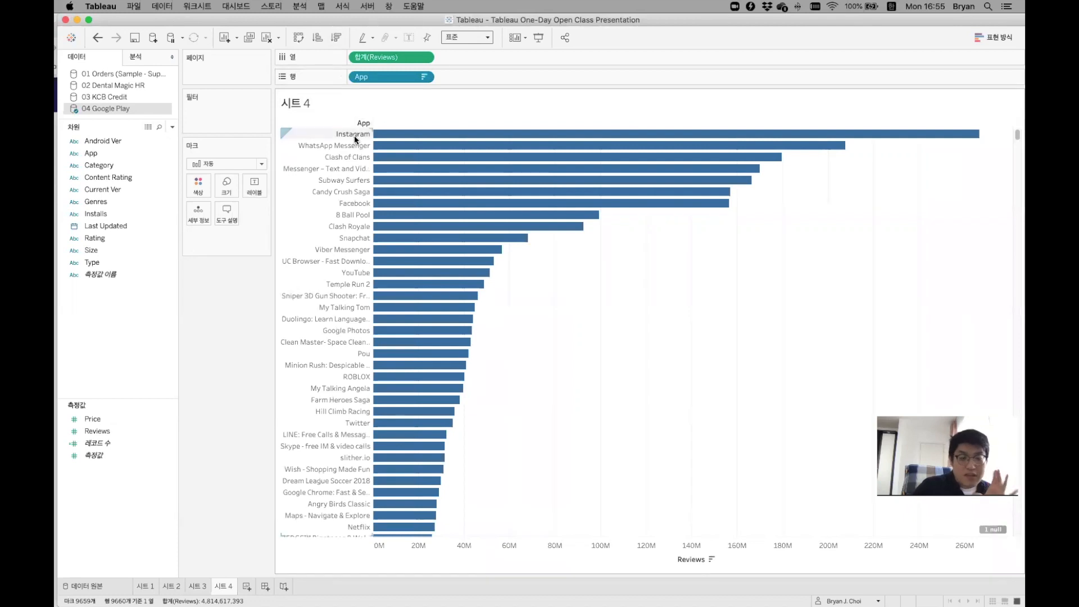
pyautogui.moveTo(318, 16); pyautogui.dragTo(319, 85)
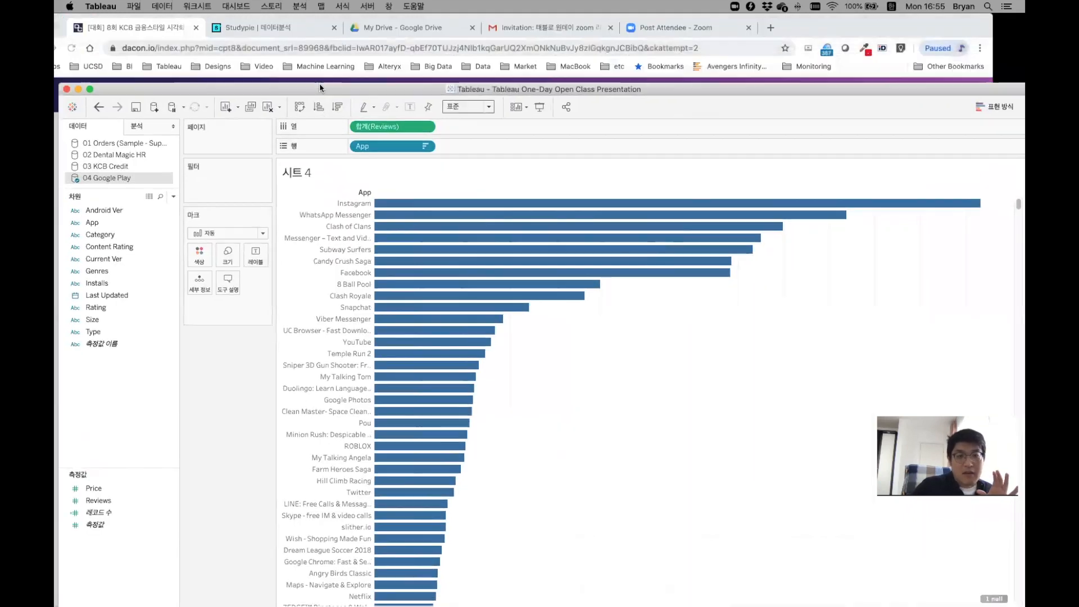
pyautogui.click(411, 107)
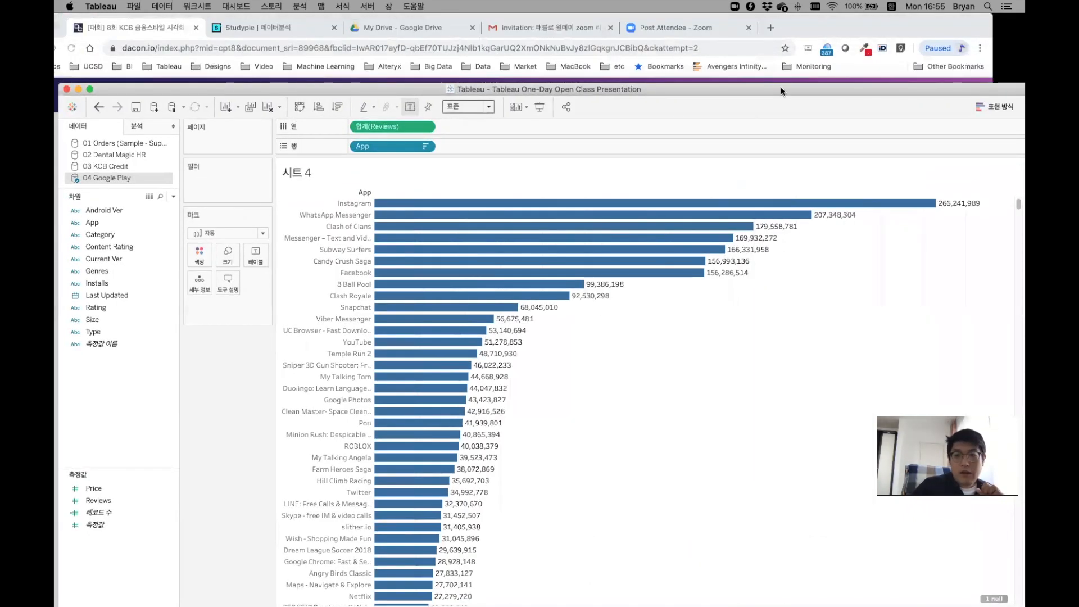
pyautogui.moveTo(781, 86); pyautogui.dragTo(777, 17)
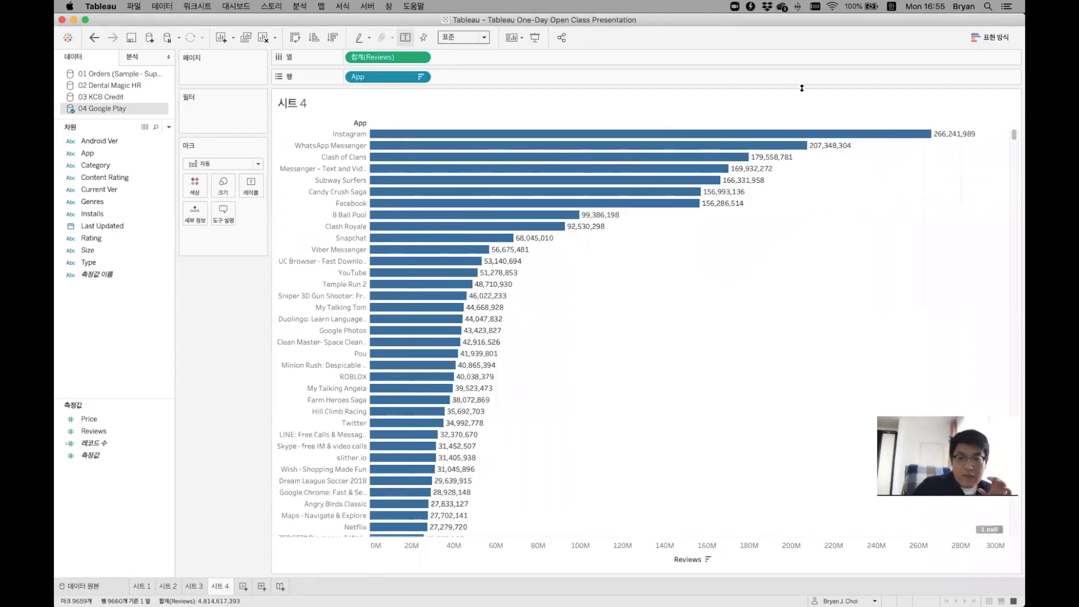
# Examine the full underlying data behind Instagram's Reviews bar, widening the data window to show all fields, and close it.
pyautogui.moveTo(942, 136)
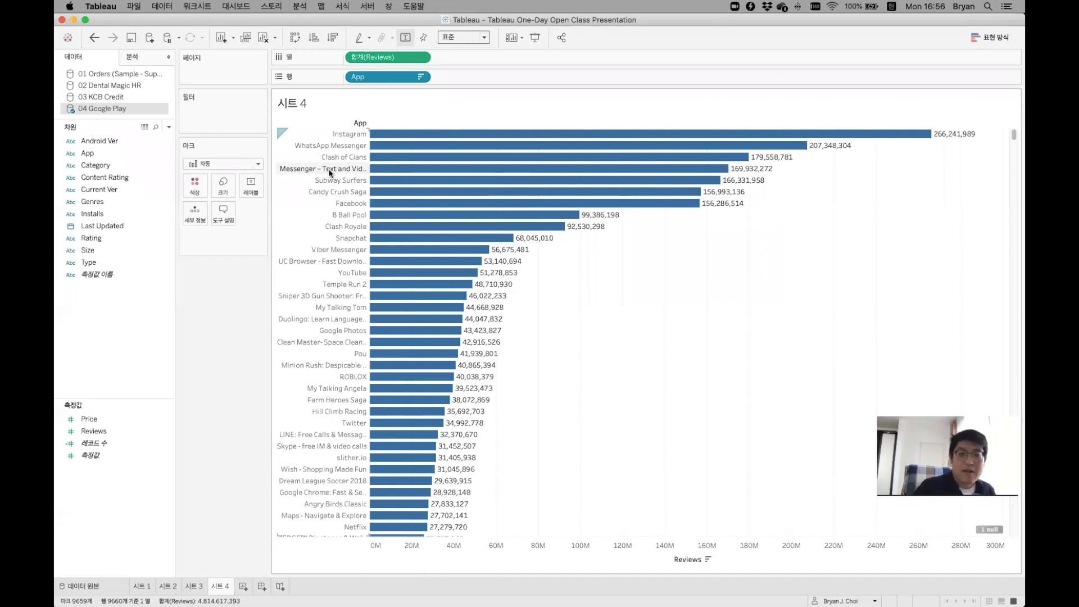
pyautogui.click(573, 133)
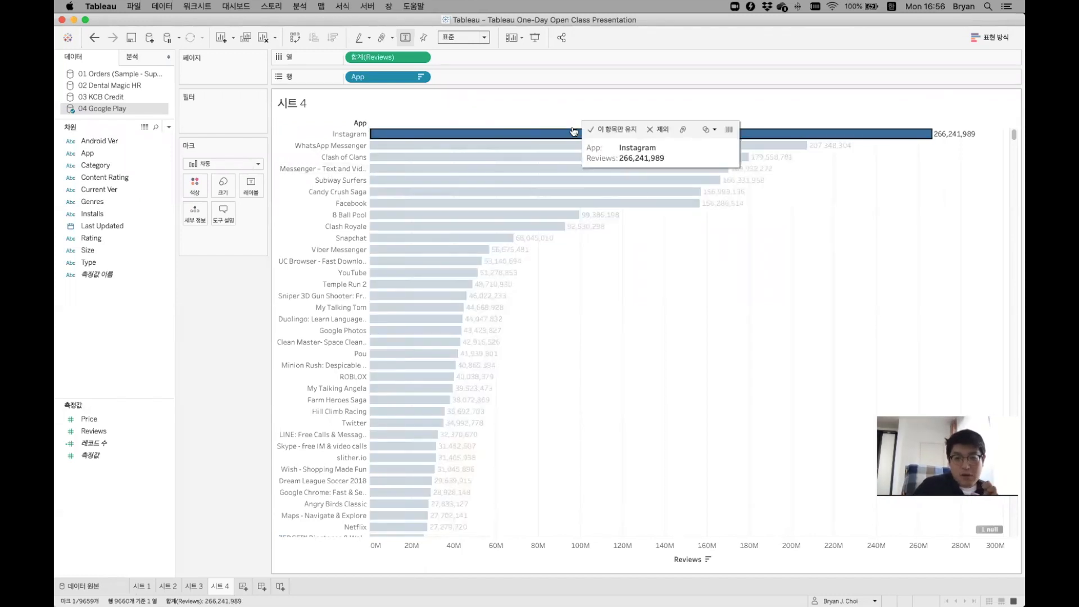
pyautogui.click(729, 130)
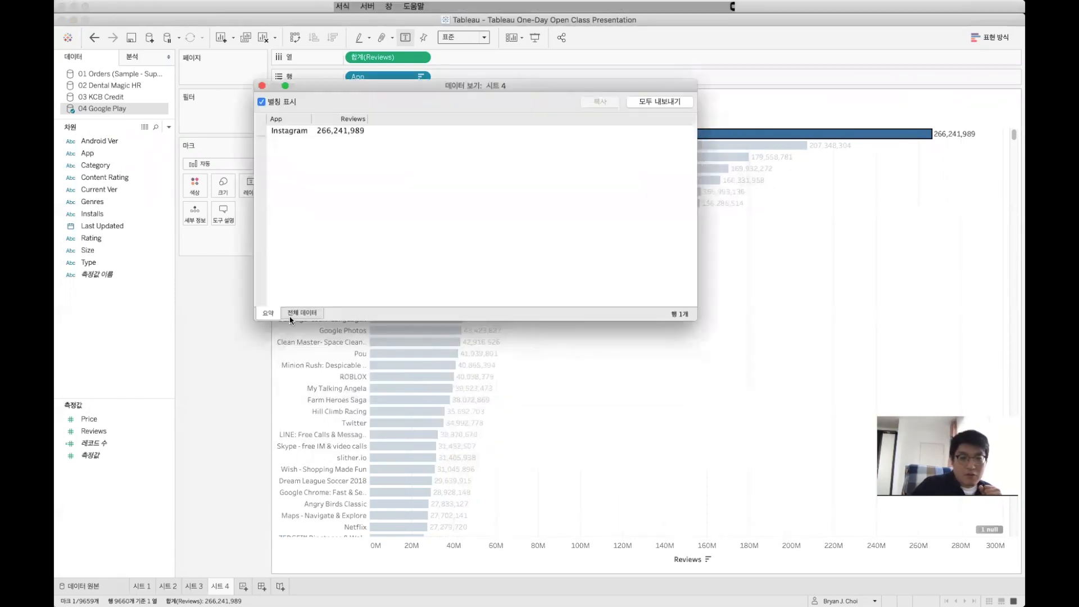
pyautogui.moveTo(698, 321); pyautogui.dragTo(875, 375)
pyautogui.click(302, 369)
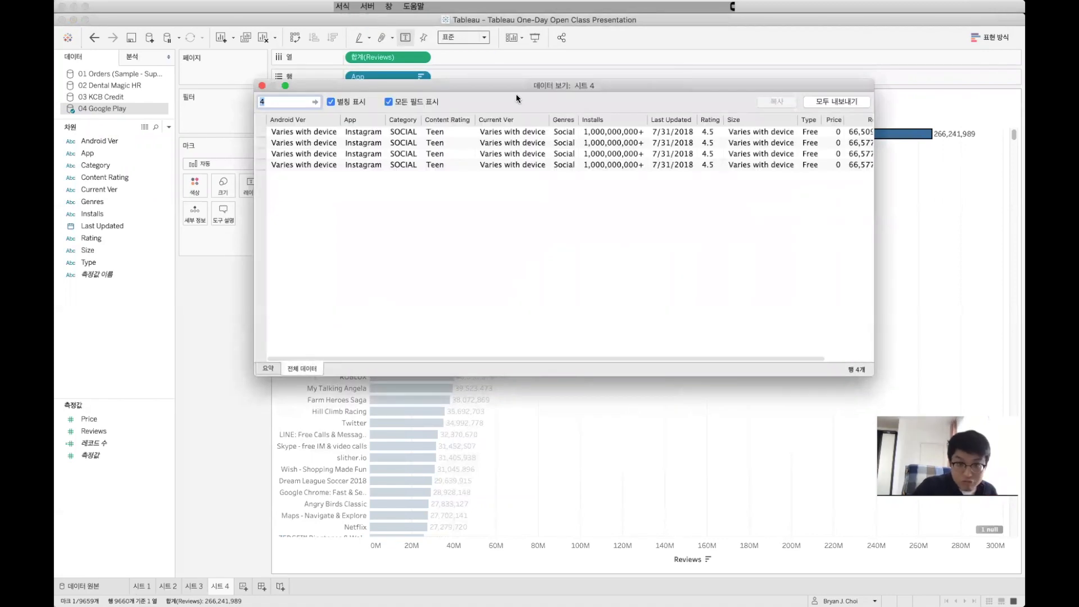
pyautogui.moveTo(498, 85); pyautogui.dragTo(420, 72)
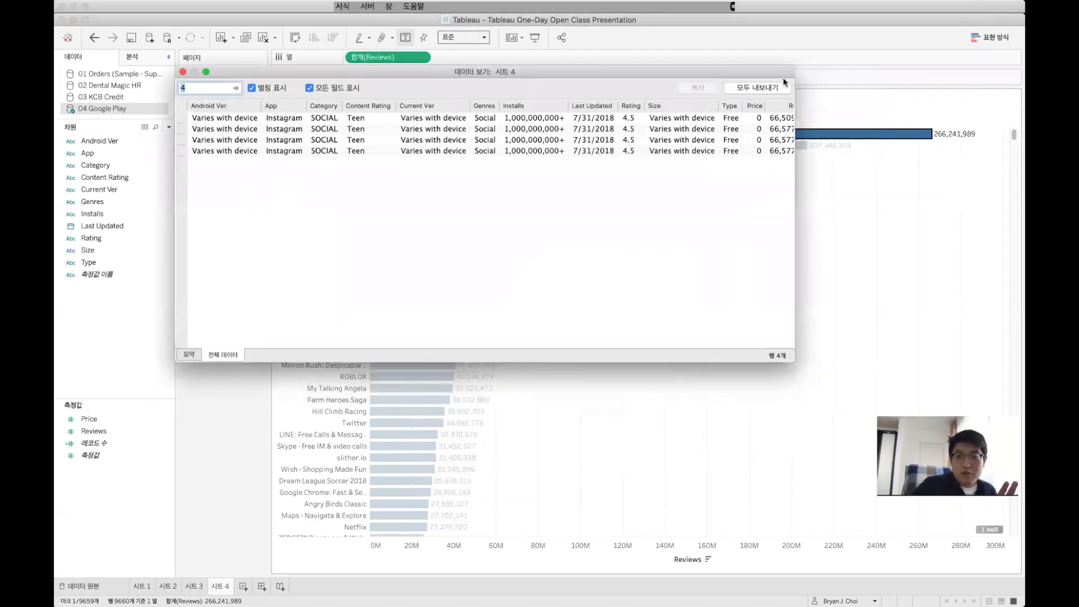
pyautogui.moveTo(794, 70); pyautogui.dragTo(897, 63)
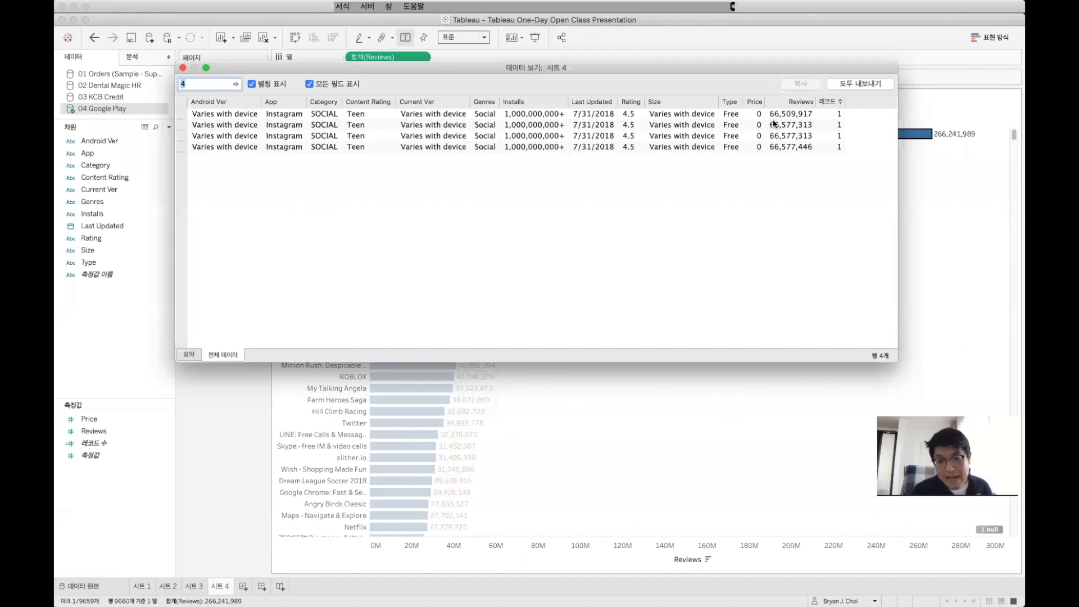
pyautogui.click(183, 68)
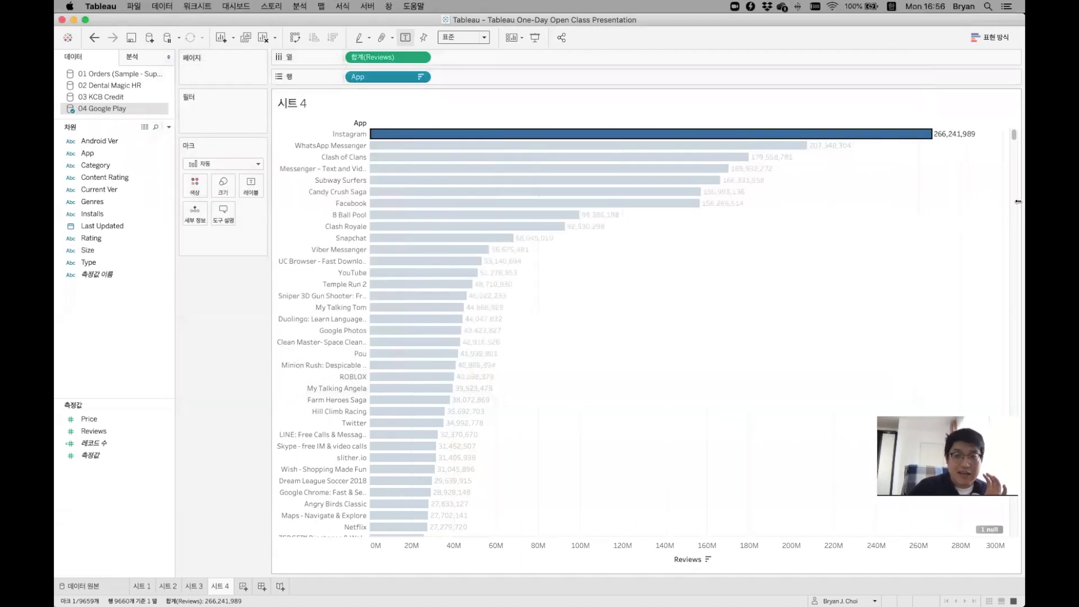
pyautogui.click(895, 171)
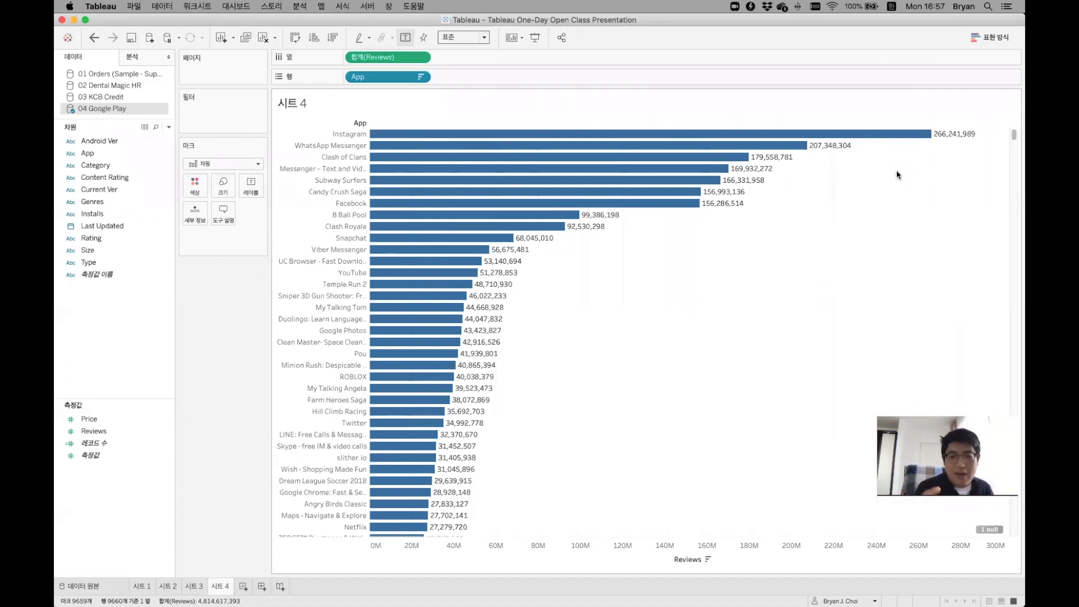
# Start a new calculated field in the Google Play data source and name it "Reviews per App".
pyautogui.click(168, 128)
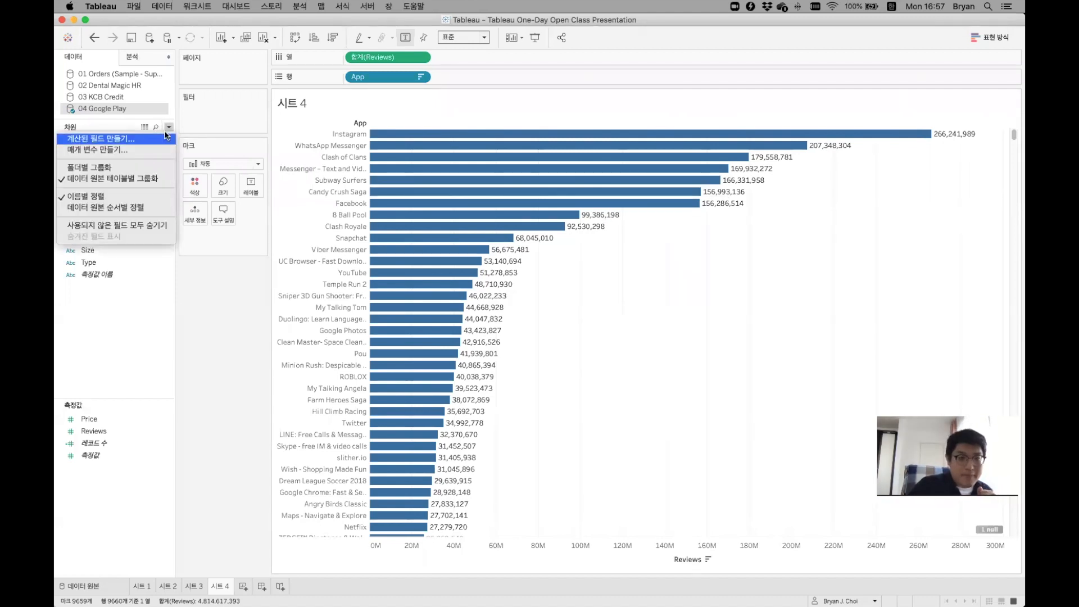
pyautogui.click(161, 139)
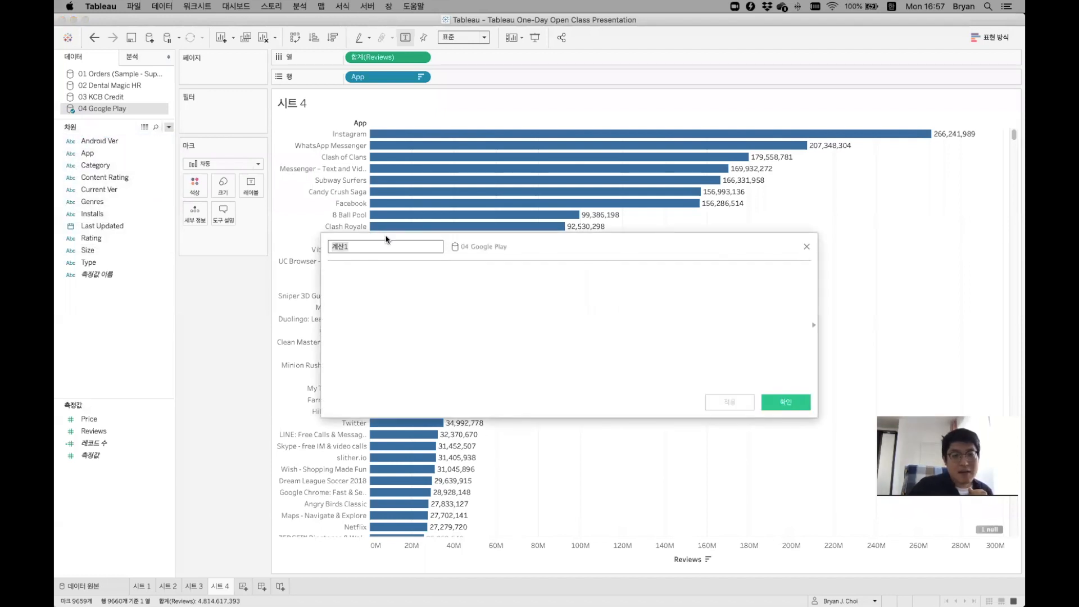
pyautogui.write('ㄱ')
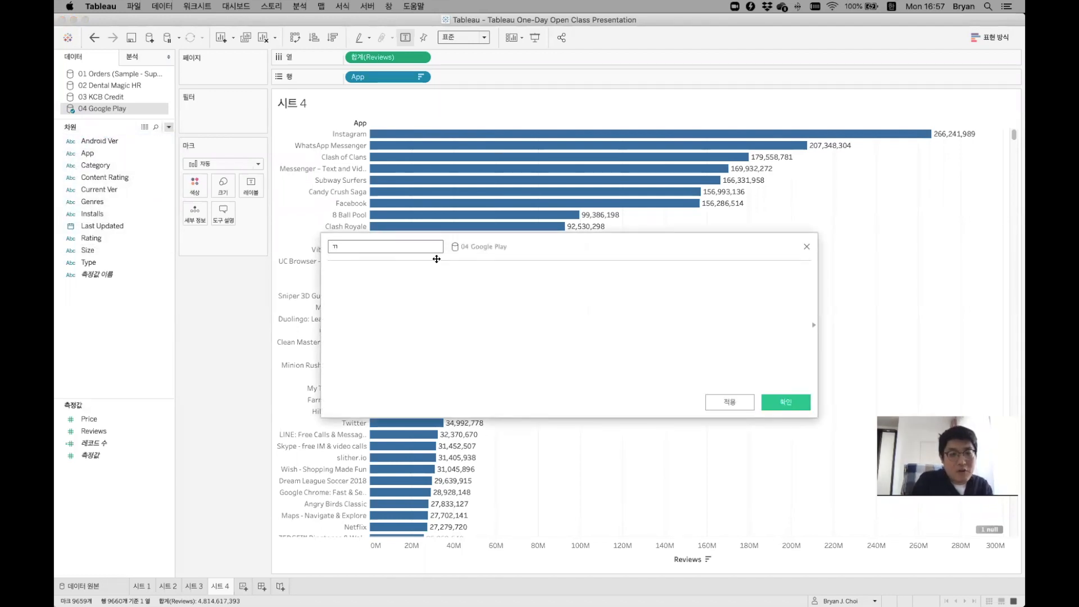
pyautogui.press('BackSpace')
pyautogui.hotkey('ctrl', 'space')
pyautogui.write('Review')
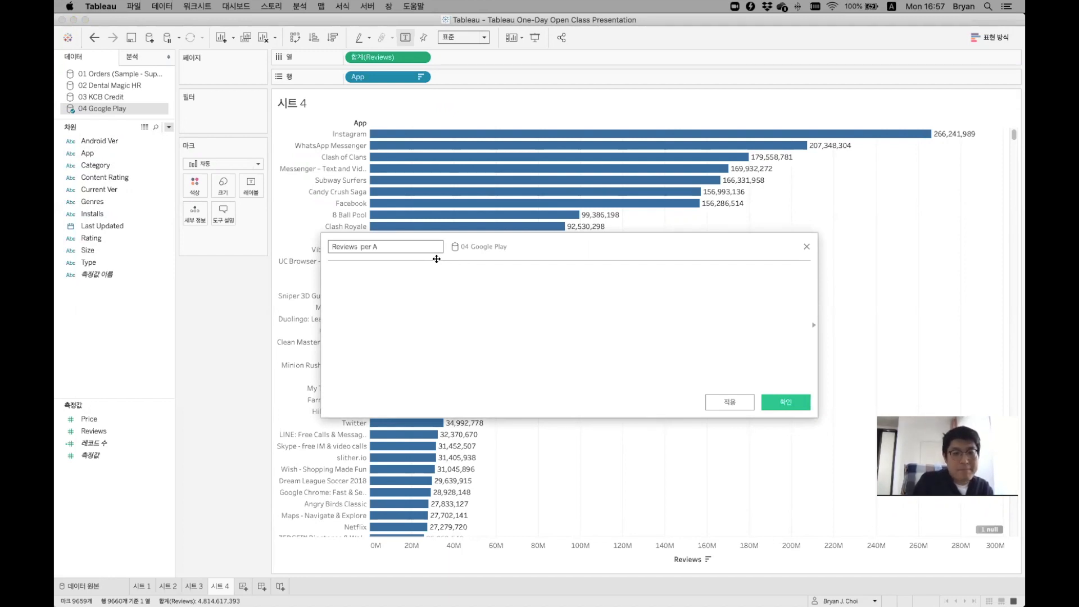
pyautogui.write('s  per App')
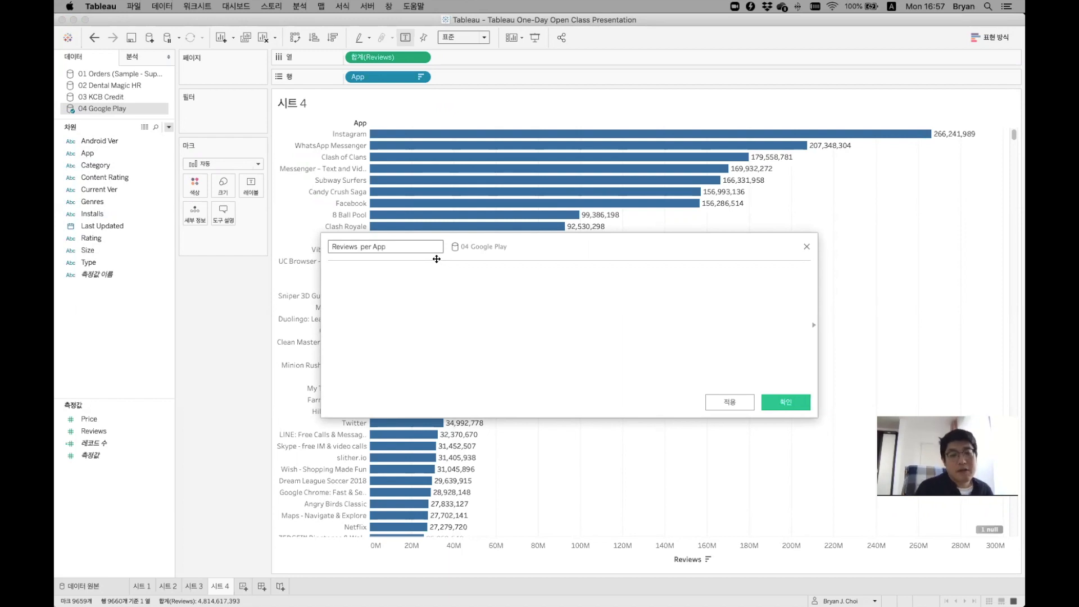
# Begin the calculation with a FIXED level-of-detail expression on App: { FIXED [App].
pyautogui.click(454, 316)
pyautogui.write('fix')
pyautogui.press('Return')
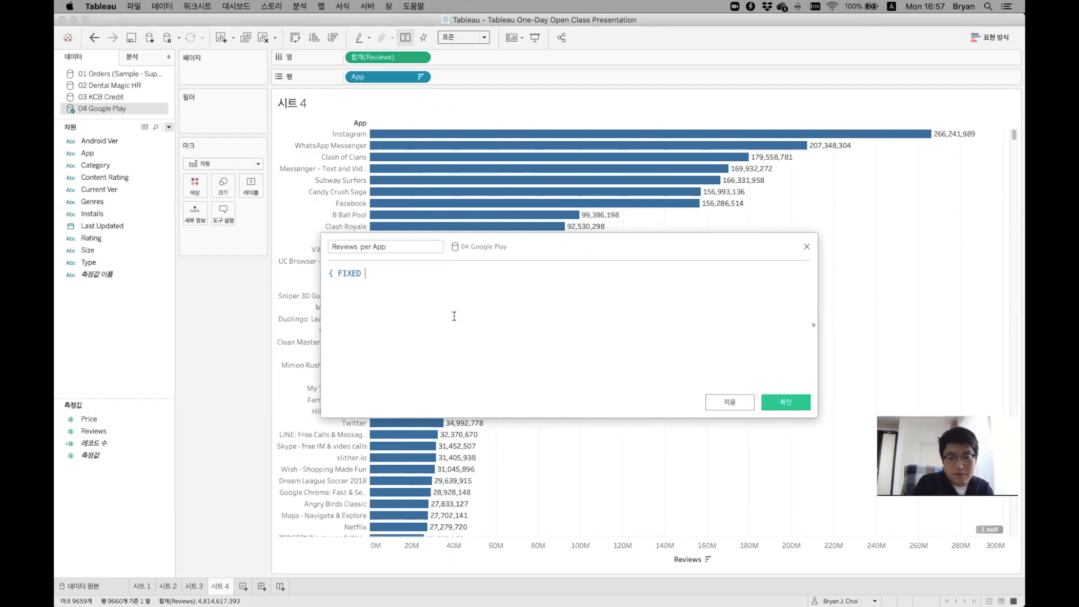
pyautogui.write('app')
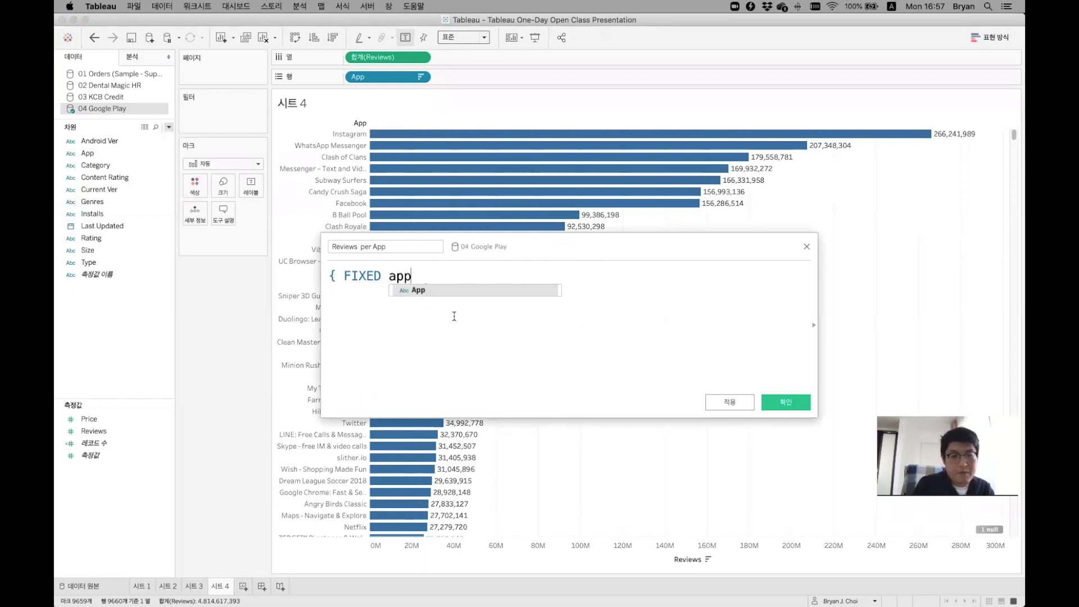
pyautogui.press('Return')
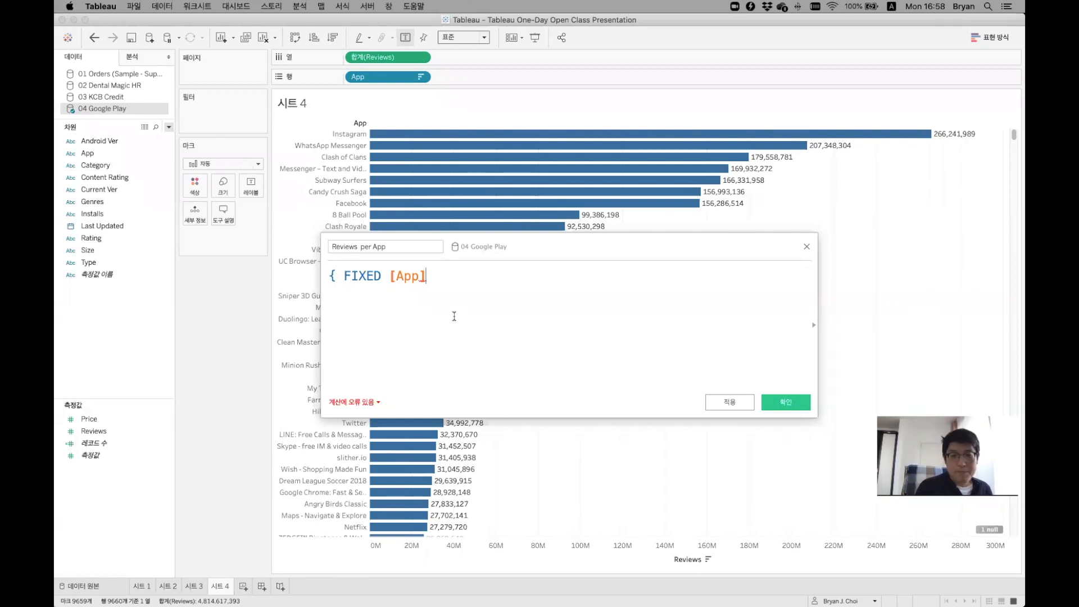
# Examine the full underlying records behind Instagram's Reviews bar, widening the data window to show all fields, and close it.
pyautogui.click(517, 135)
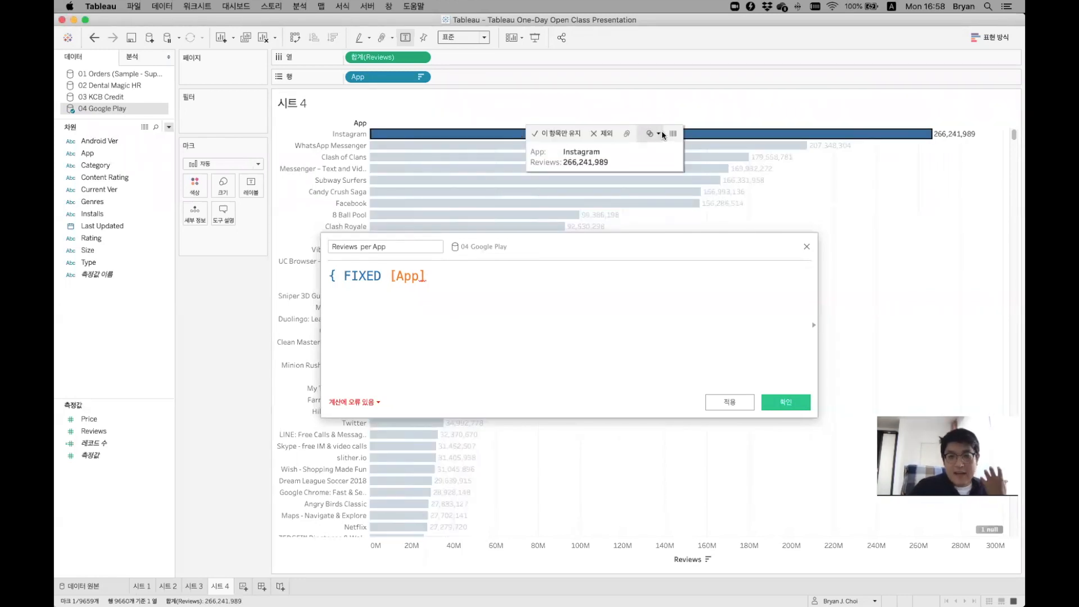
pyautogui.click(673, 133)
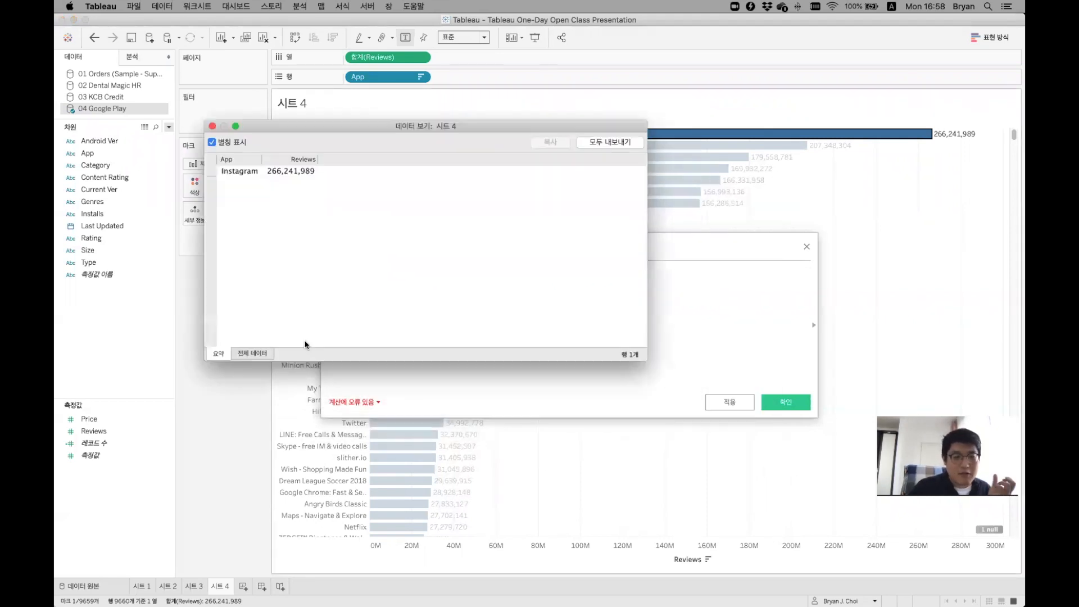
pyautogui.click(252, 353)
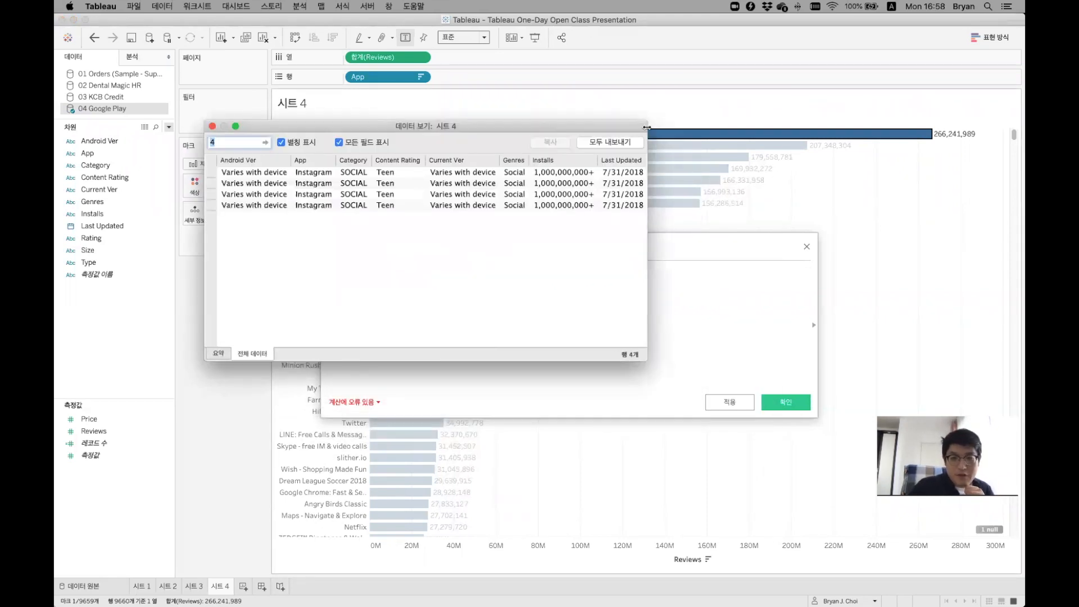
pyautogui.moveTo(648, 131); pyautogui.dragTo(992, 130)
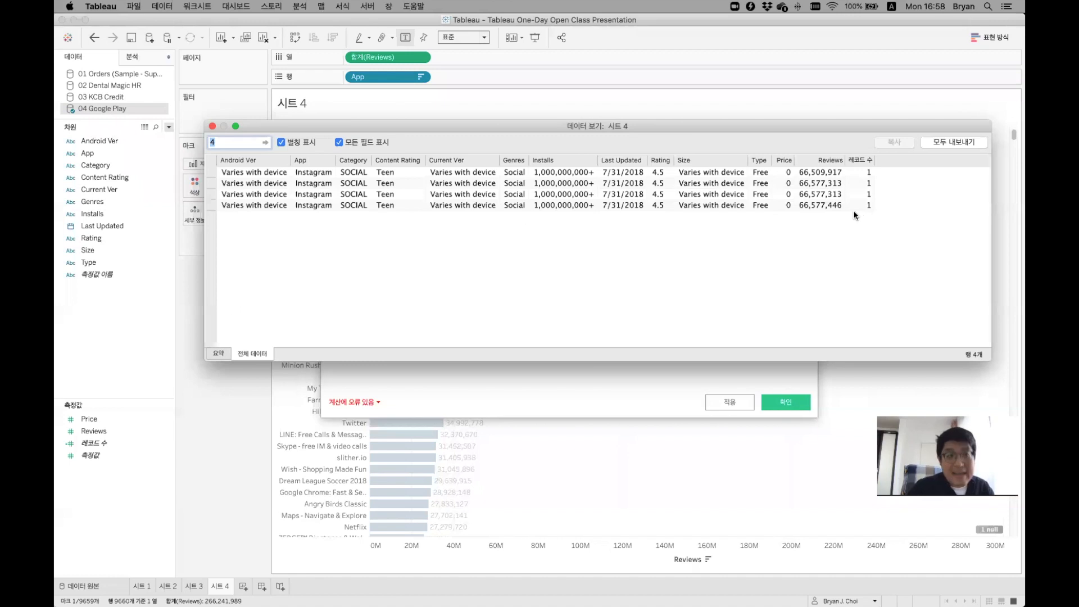
pyautogui.click(212, 127)
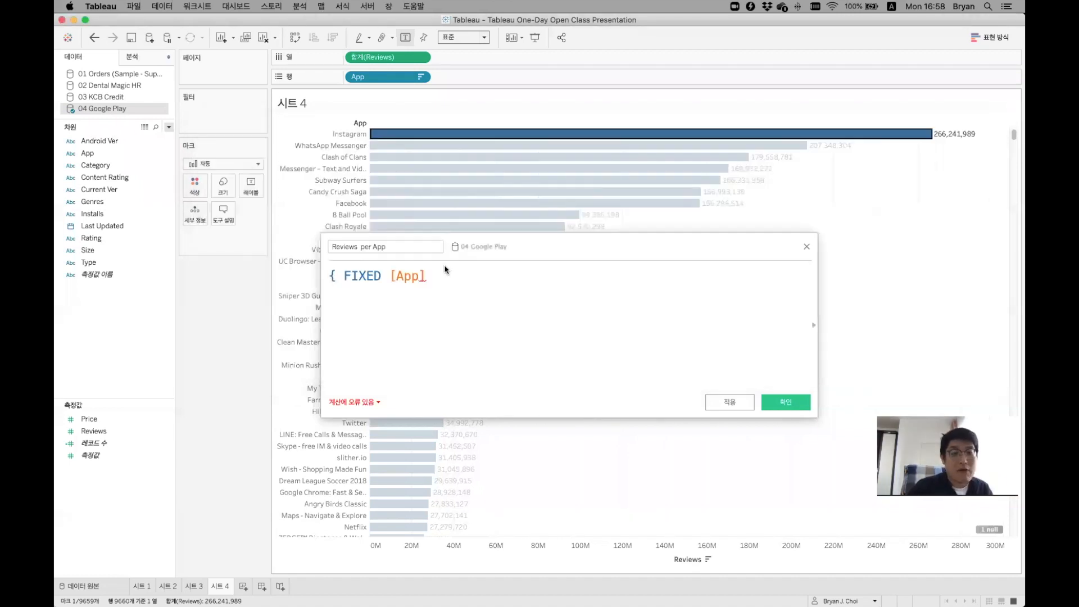
# Complete the formula as { FIXED [App] : MAX([Reviews]) } and save the calculated field.
pyautogui.write(': max')
pyautogui.press('Return')
pyautogui.write('re')
pyautogui.press('Down')
pyautogui.press('Down')
pyautogui.press('Down')
pyautogui.press('Down')
pyautogui.press('Down')
pyautogui.press('Return')
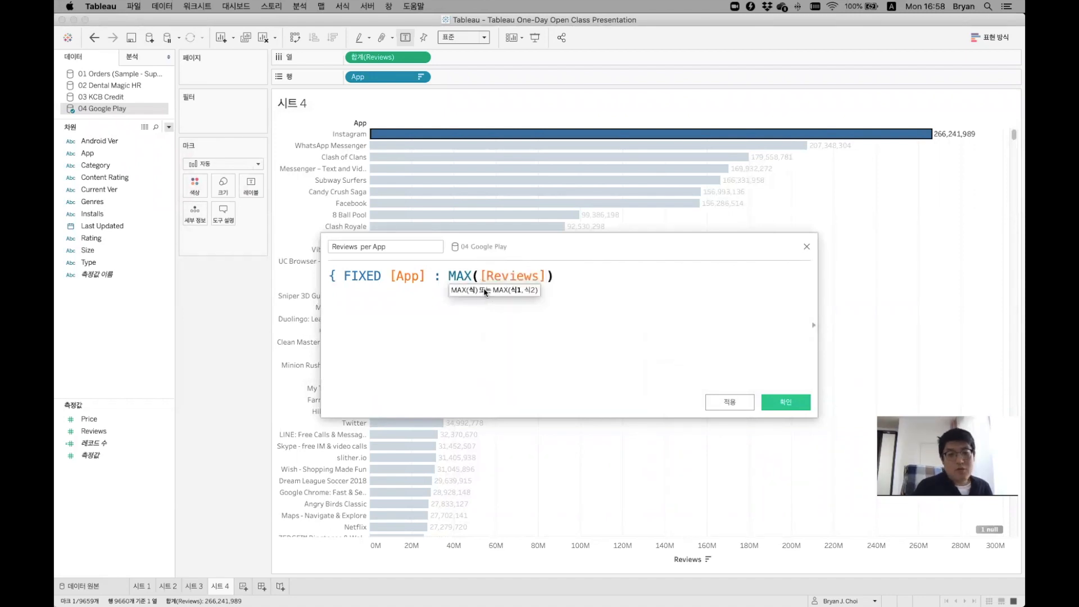
pyautogui.write('}')
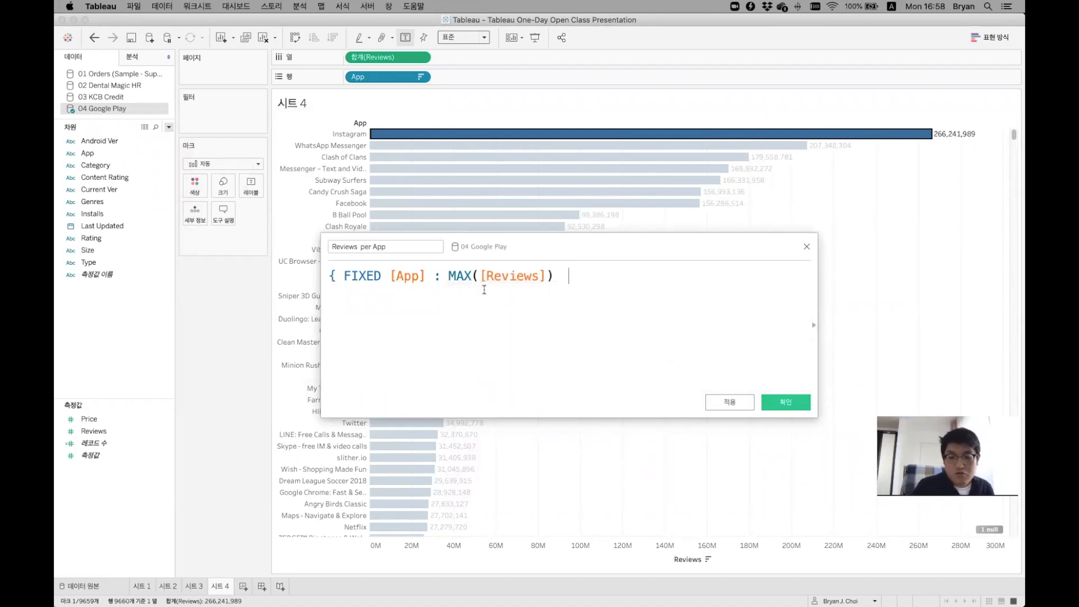
pyautogui.press('Left')
pyautogui.press('BackSpace')
pyautogui.press('Left')
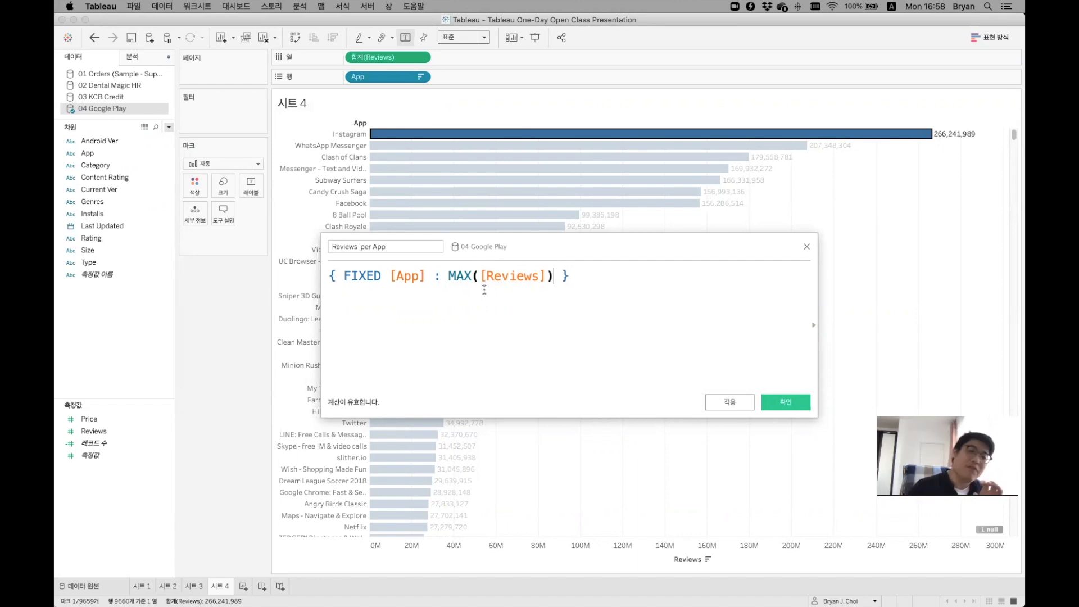
pyautogui.click(420, 276)
pyautogui.moveTo(366, 274); pyautogui.dragTo(337, 276)
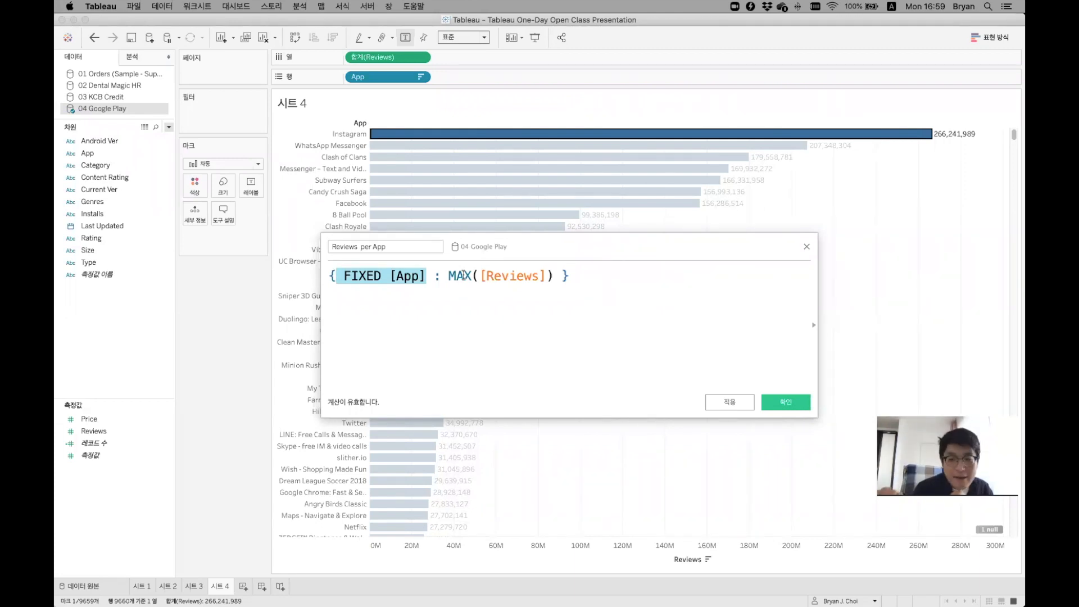
pyautogui.click(591, 293)
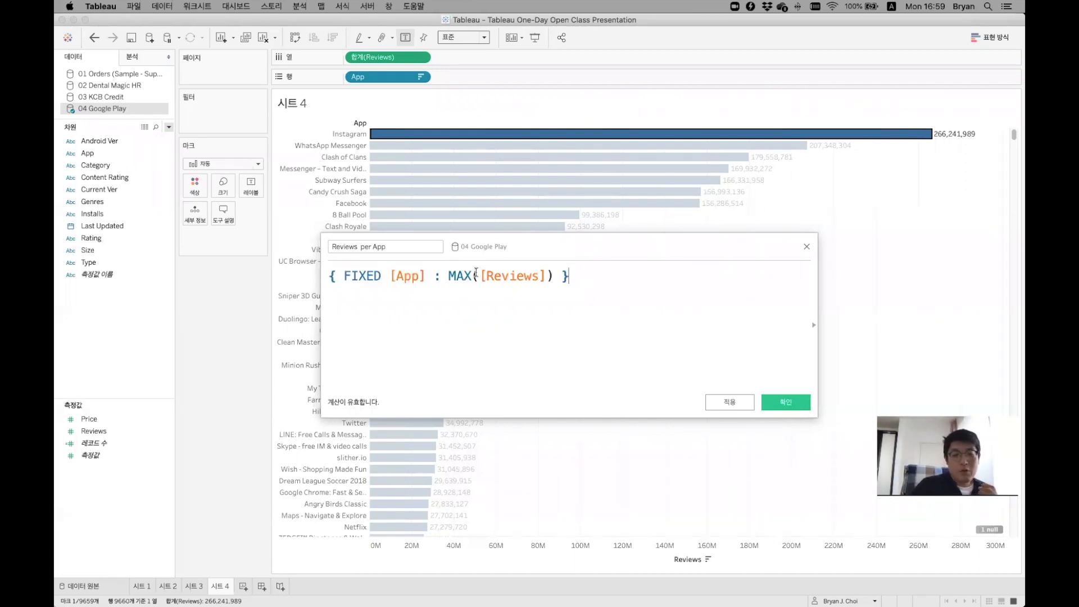
pyautogui.click(781, 398)
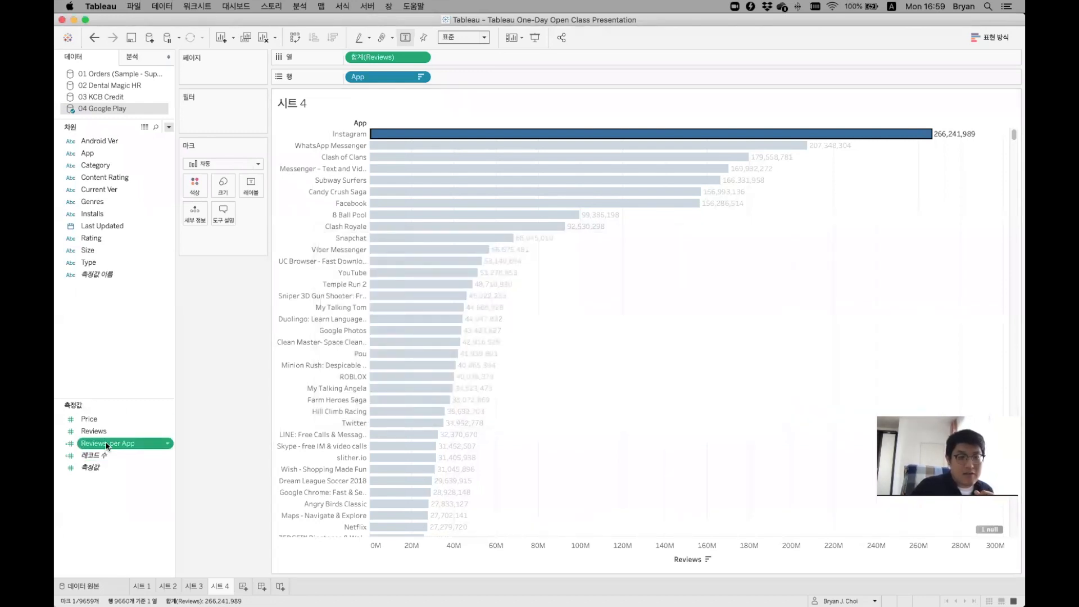
# Add Reviews per App to the columns before Reviews and sort the apps by it in descending order.
pyautogui.moveTo(107, 446); pyautogui.dragTo(349, 56)
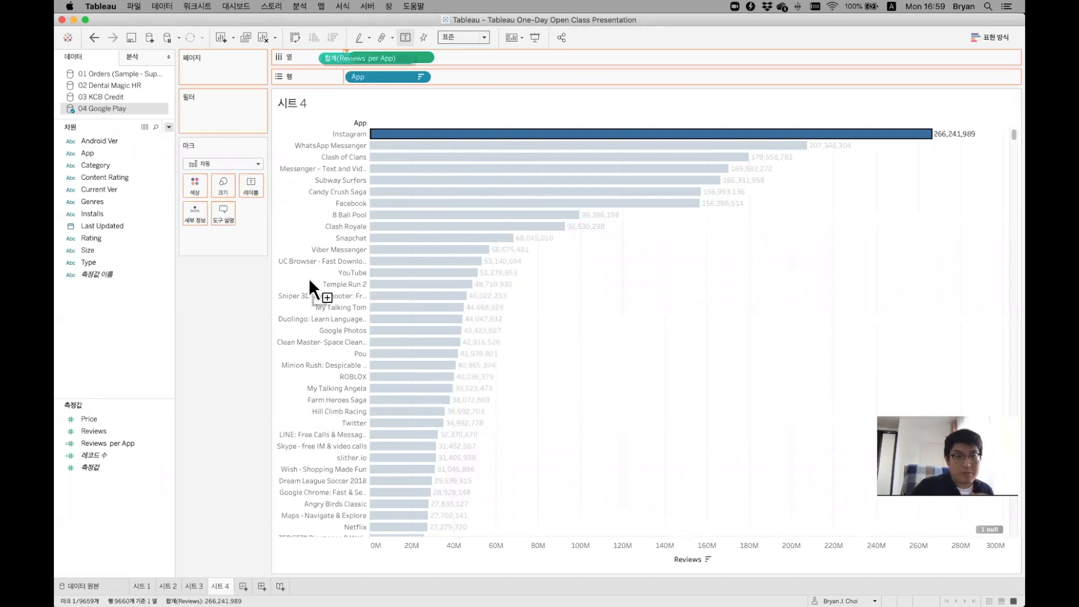
pyautogui.moveTo(344, 107); pyautogui.dragTo(345, 110)
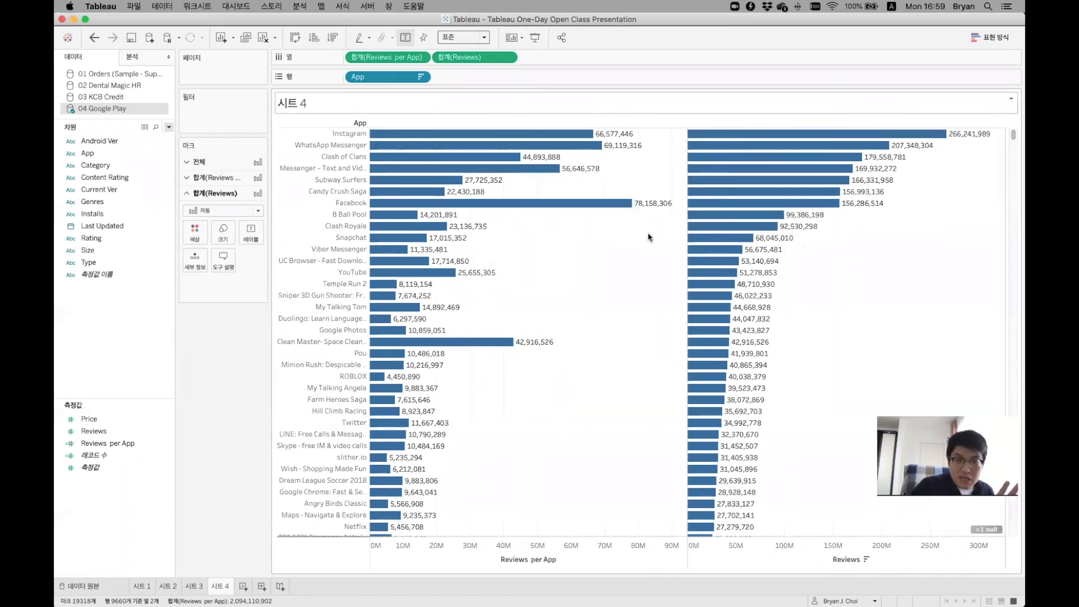
pyautogui.click(326, 36)
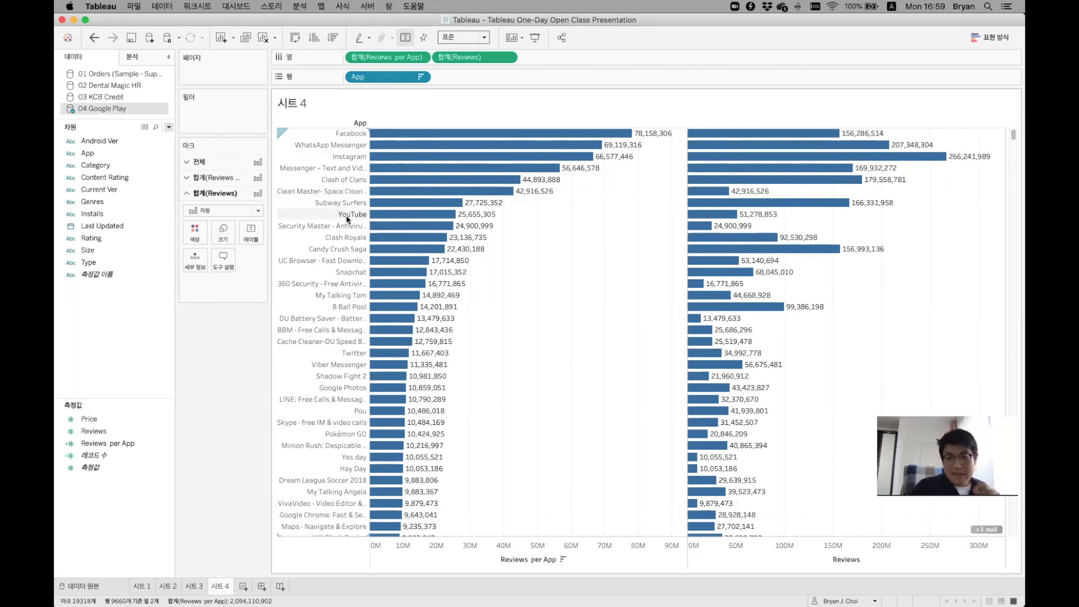
pyautogui.scroll(-1, 347, 220)
pyautogui.scroll(1, 348, 220)
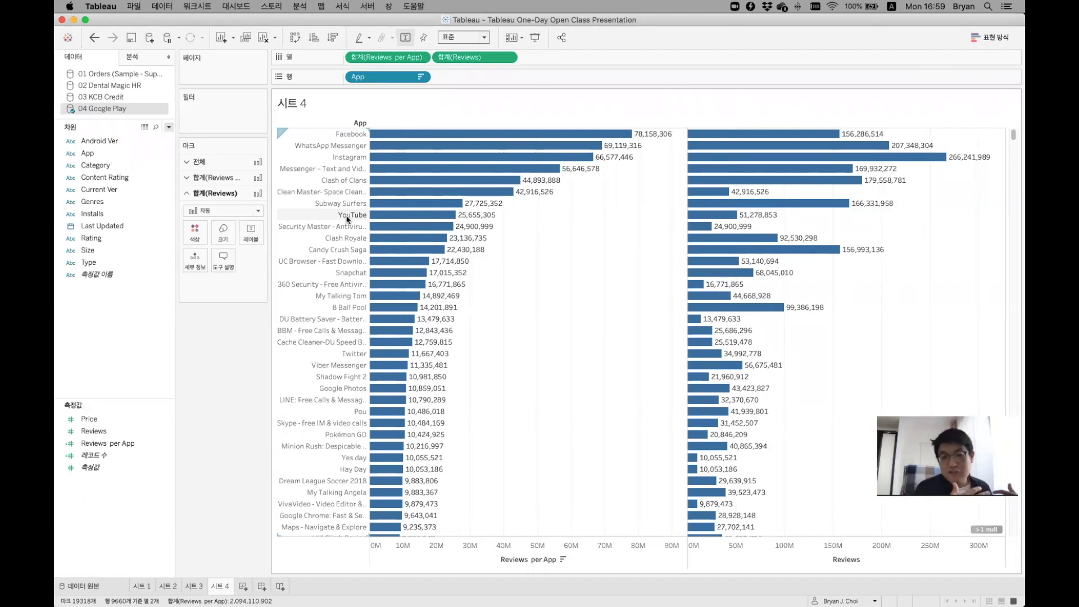
pyautogui.moveTo(364, 218)
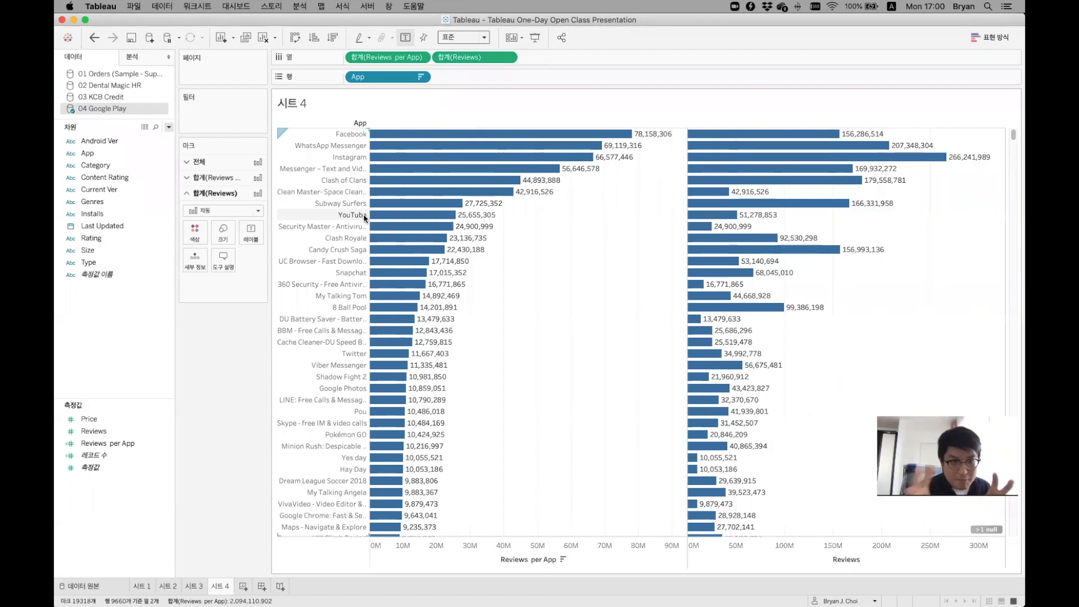
# Clear the sheet and chart the number of records (레코드 수) as a single bar with its value label.
pyautogui.click(268, 41)
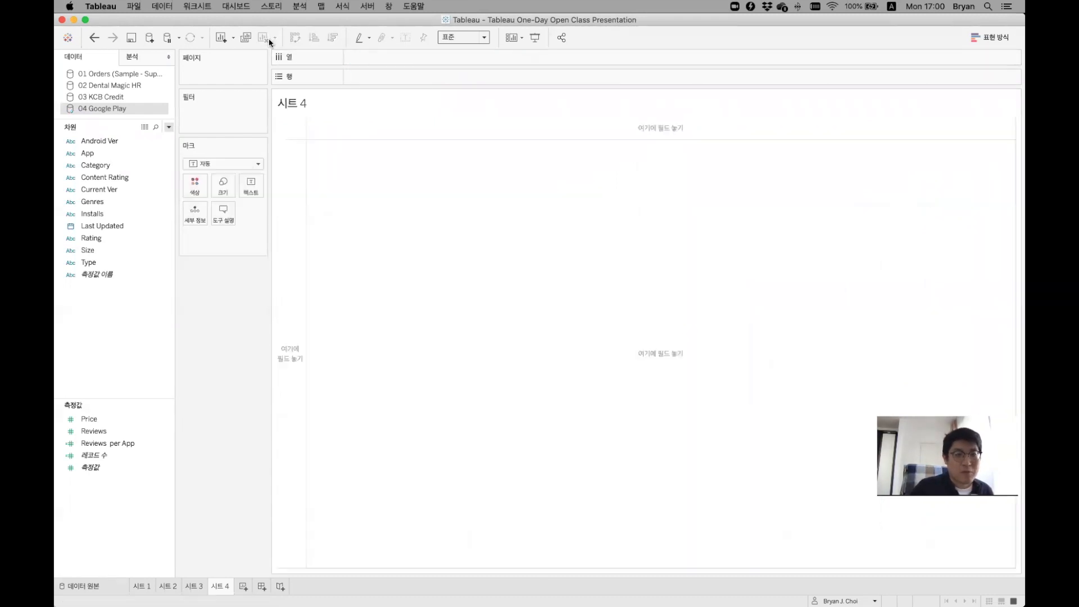
pyautogui.click(107, 455)
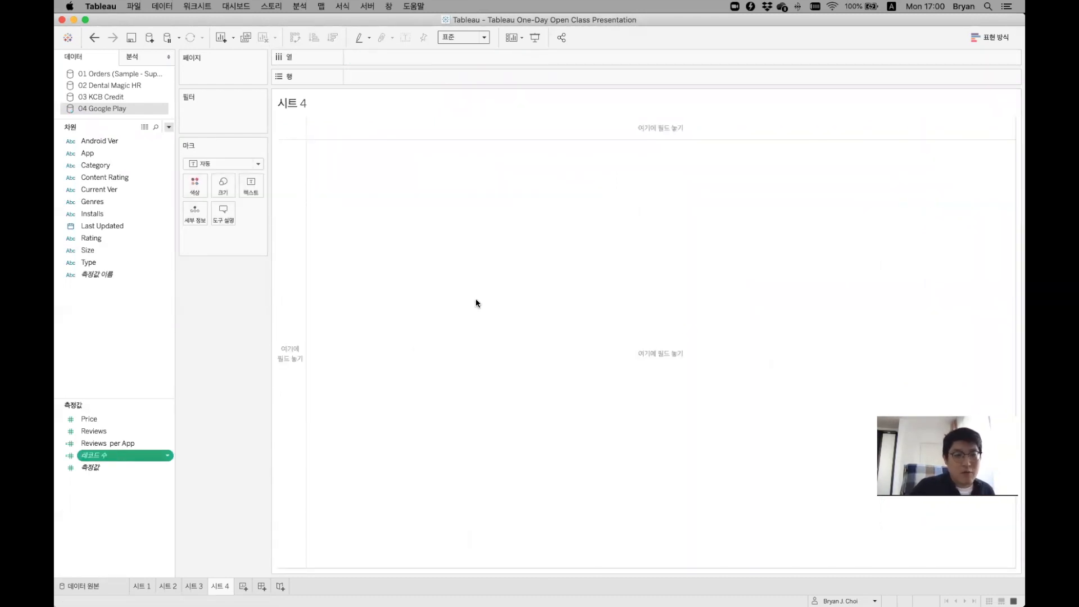
pyautogui.doubleClick(117, 455)
pyautogui.moveTo(381, 24); pyautogui.dragTo(381, 77)
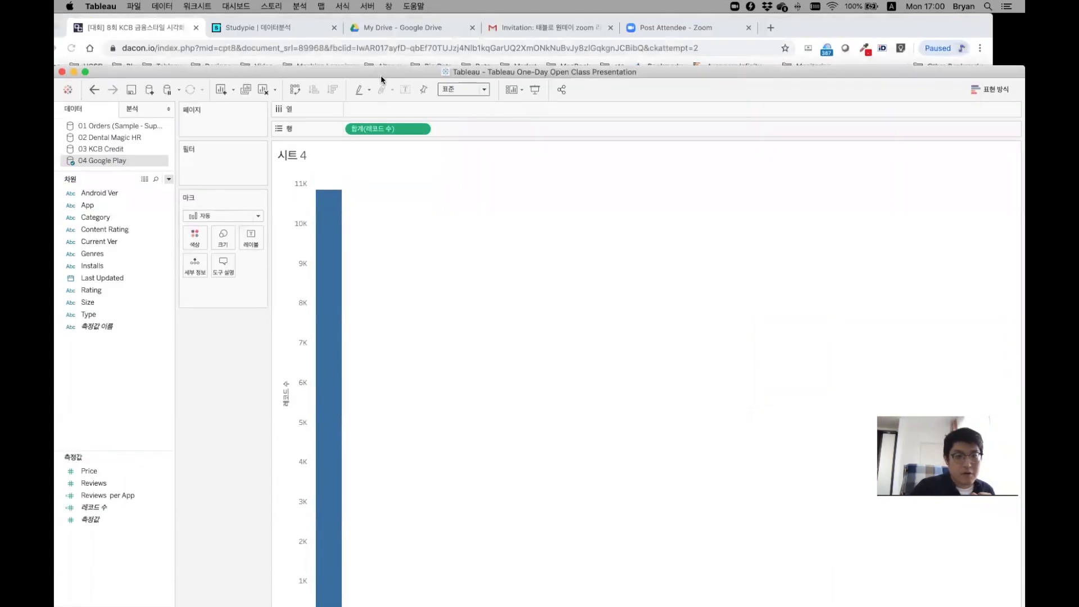
pyautogui.click(407, 90)
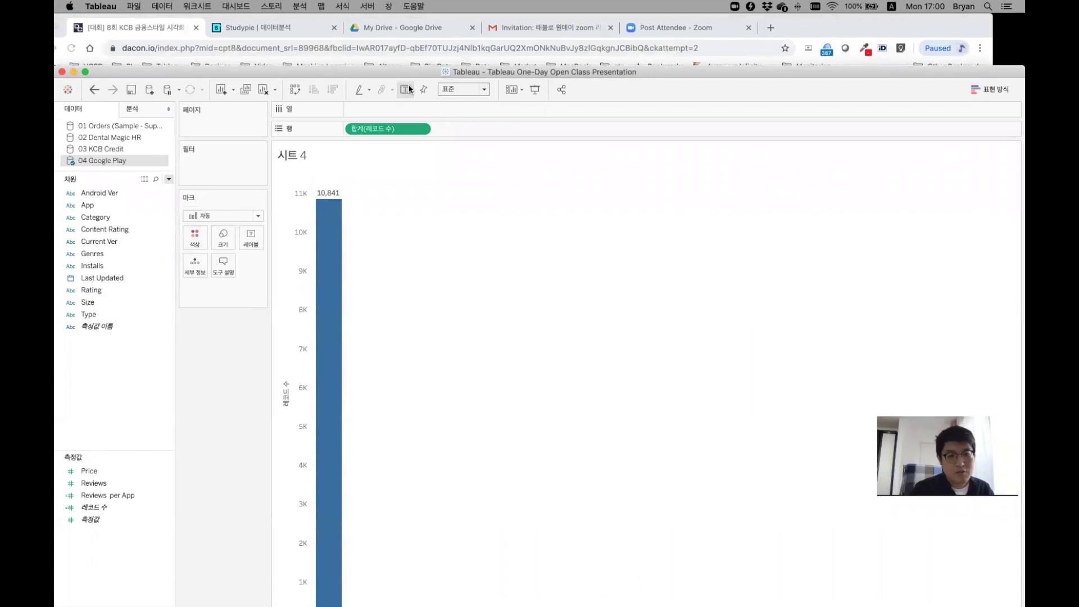
# Widen the record-count bar and restore the window to fill the screen.
pyautogui.press('ctrl+super+Right')
pyautogui.press('ctrl+super+Right')
pyautogui.press('ctrl+super+Right')
pyautogui.press('ctrl+super+Right')
pyautogui.press('ctrl+super+Right')
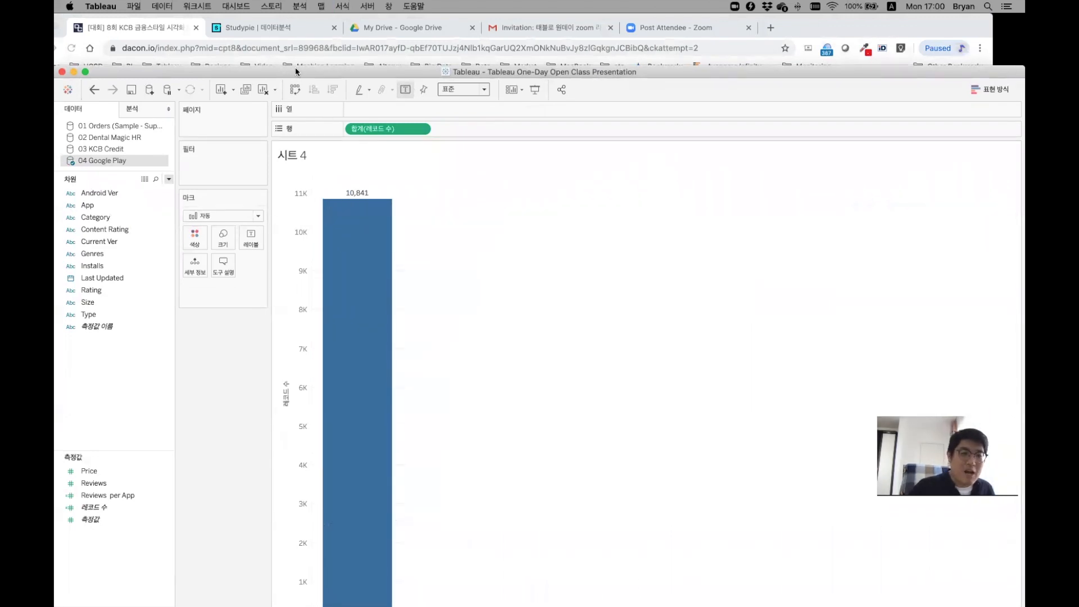
pyautogui.doubleClick(296, 72)
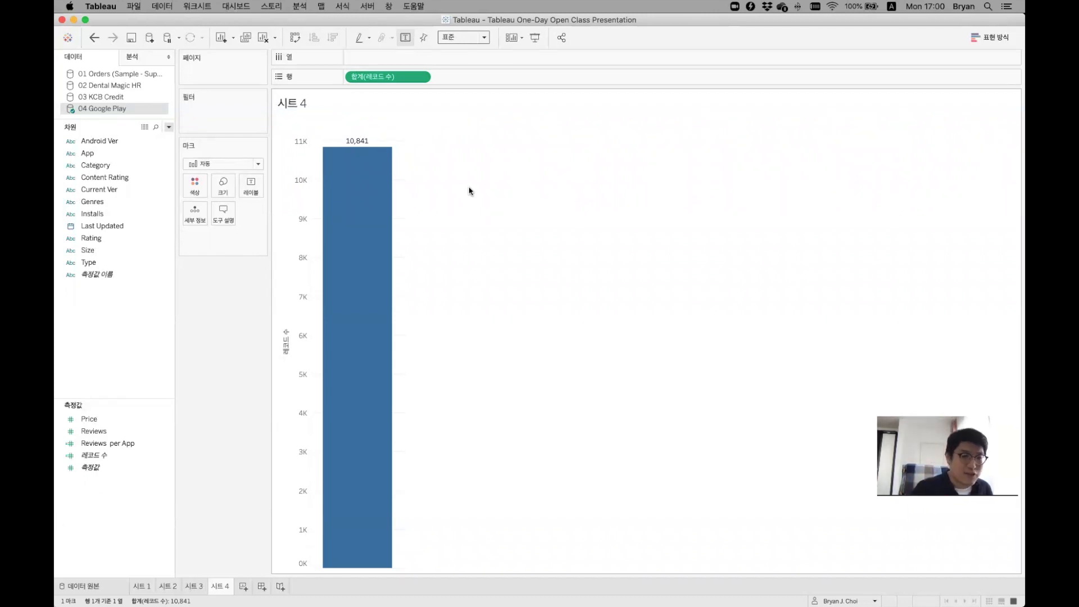
# Try listing all App members as rows on a cleared sheet, and undo back to the record-count bar.
pyautogui.click(261, 38)
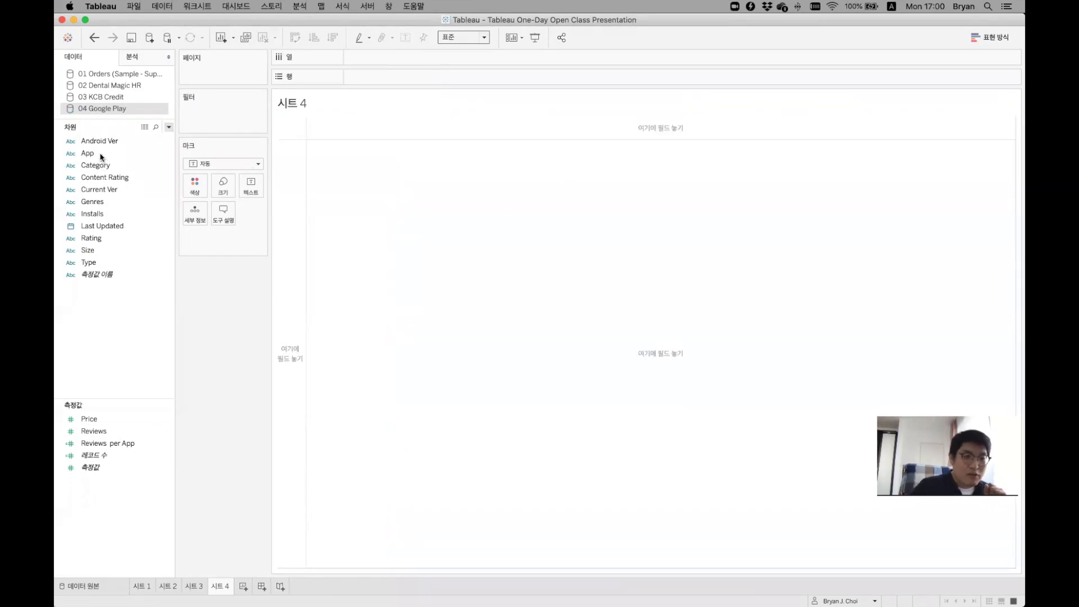
pyautogui.moveTo(99, 154); pyautogui.dragTo(361, 83)
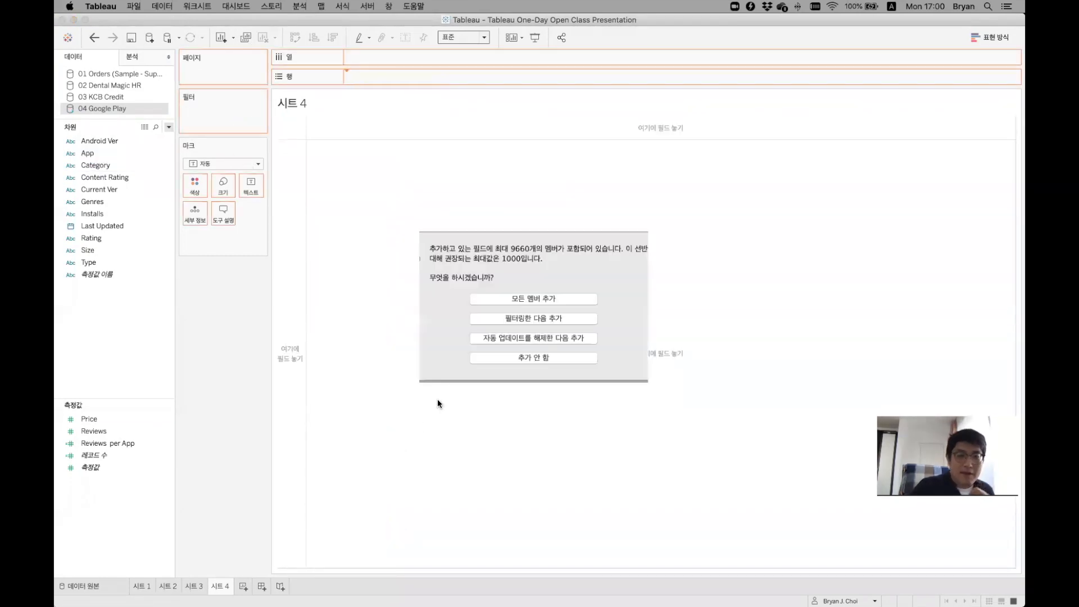
pyautogui.click(538, 309)
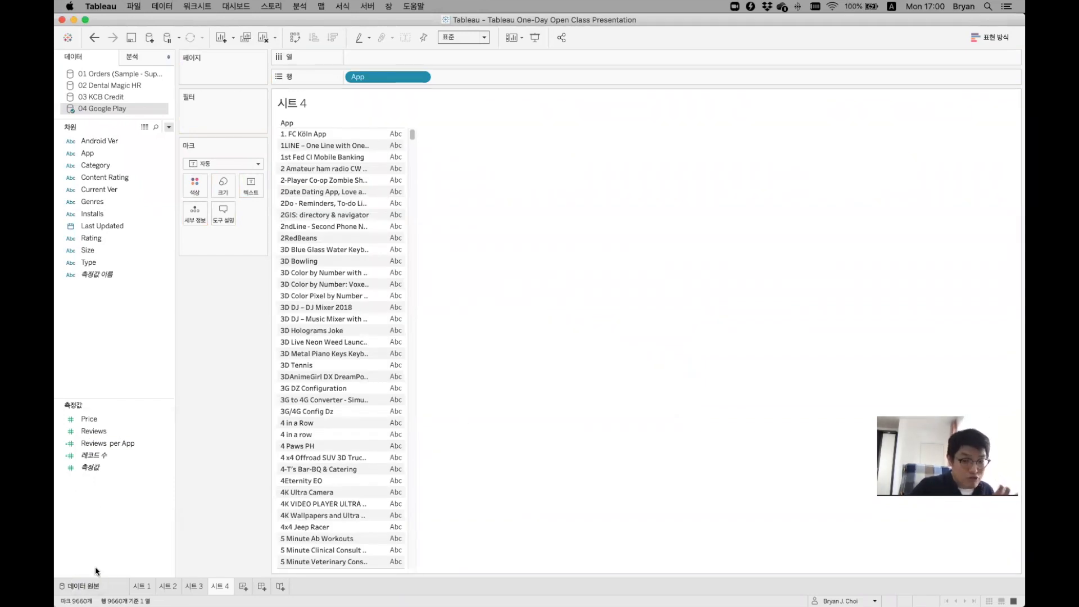
pyautogui.click(101, 38)
pyautogui.click(101, 38)
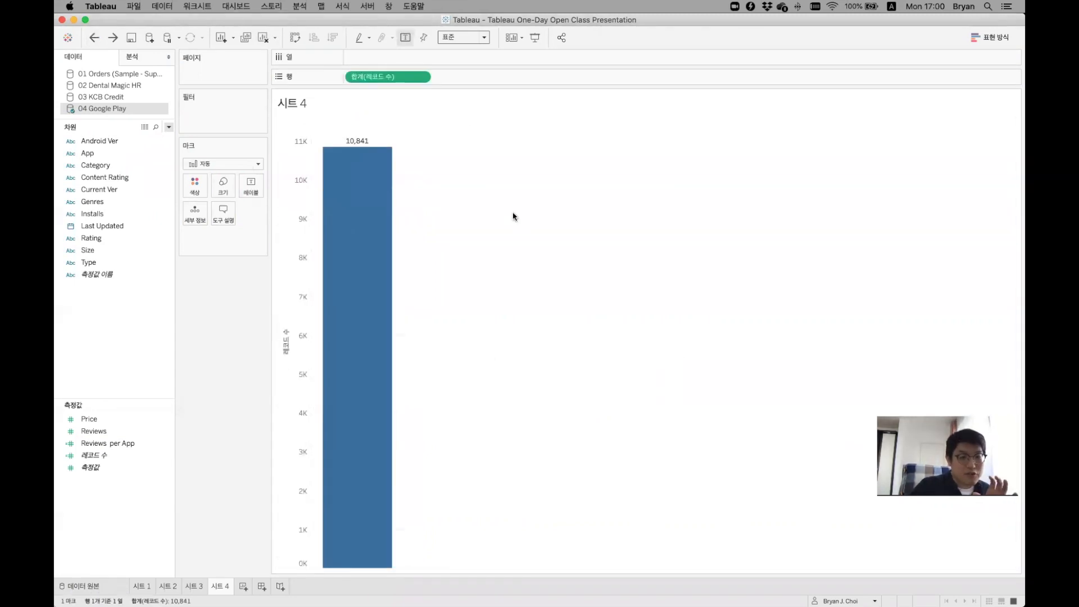
pyautogui.moveTo(382, 146)
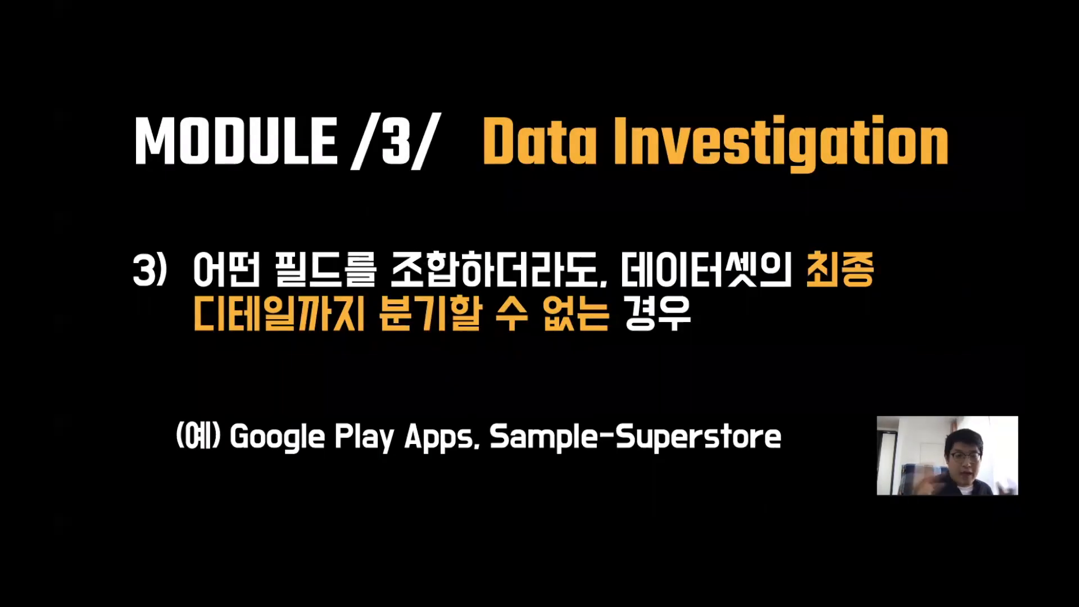
pyautogui.click(428, 423)
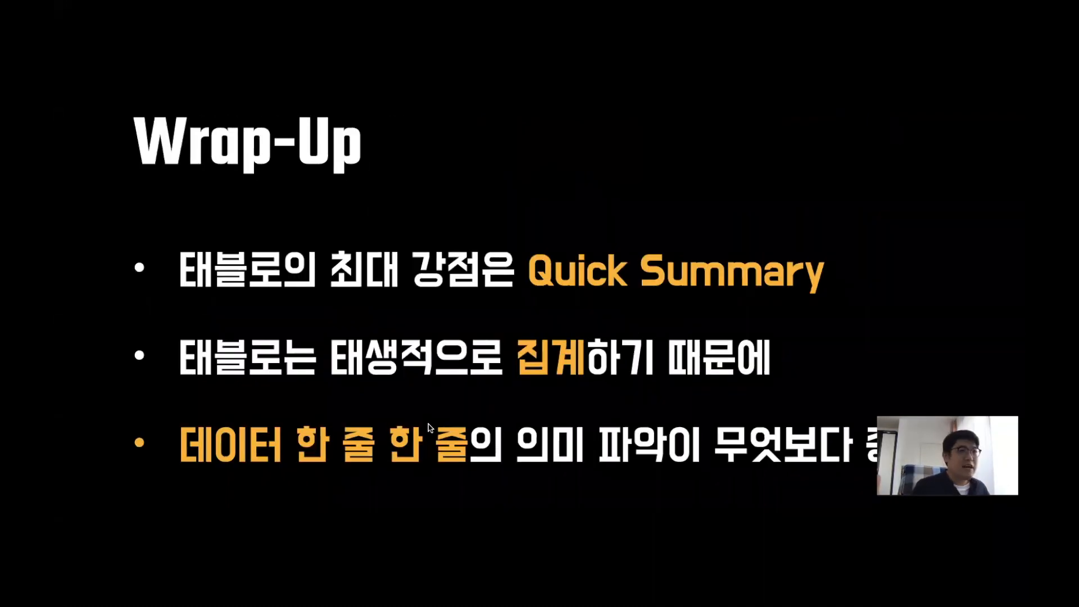